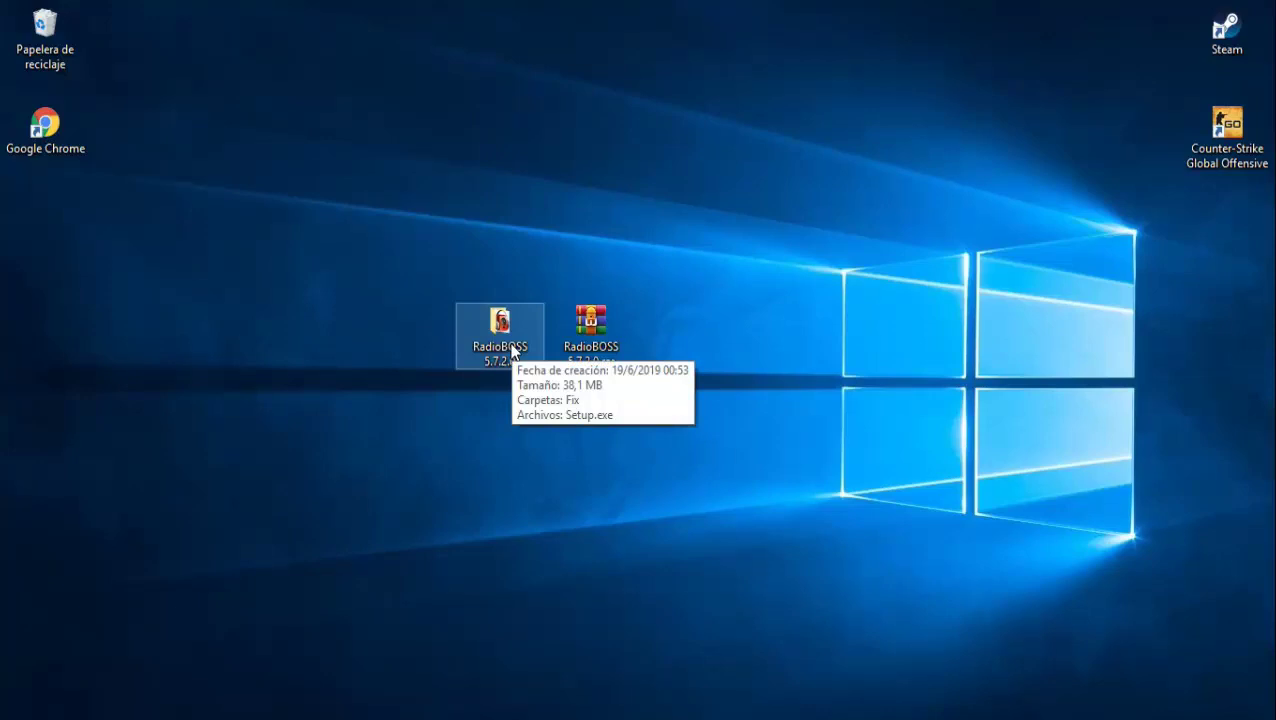
# Run Setup.exe from the RadioBOSS 5.7.2.0 folder in Español, accept the licence agreement and advance to the destination folder page.
pyautogui.doubleClick(510, 345)
pyautogui.doubleClick(379, 238)
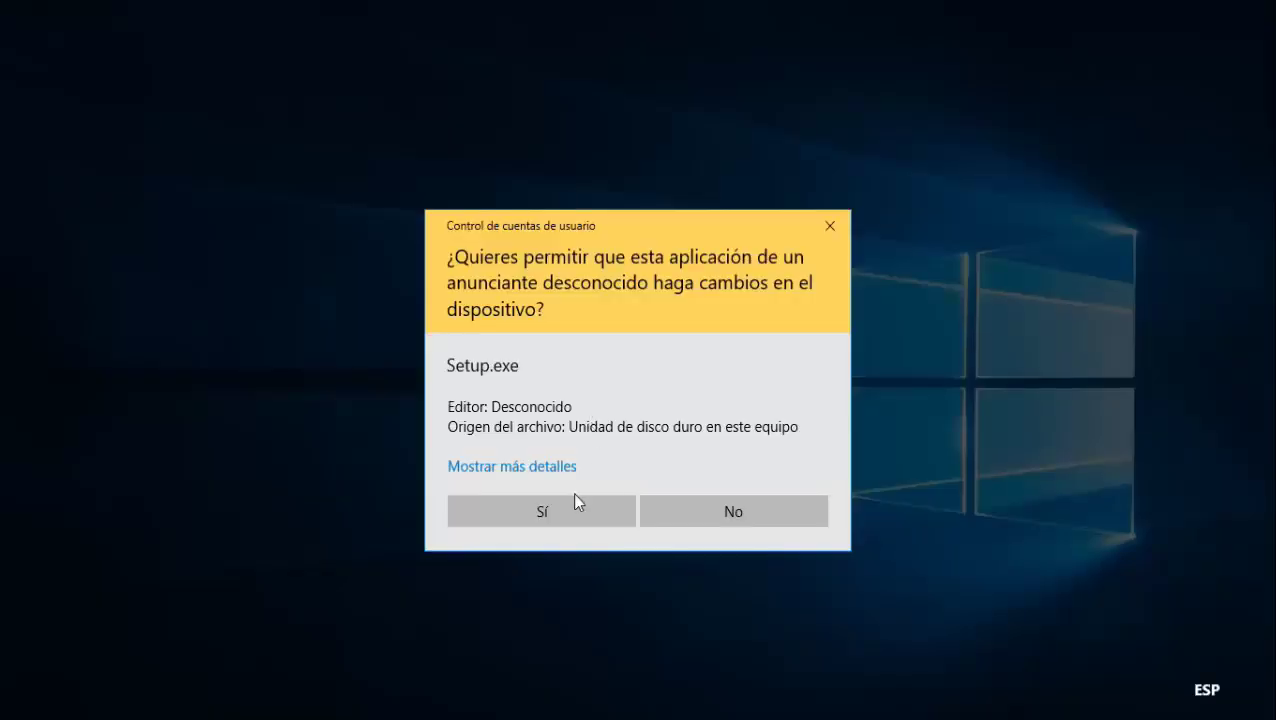
pyautogui.click(572, 497)
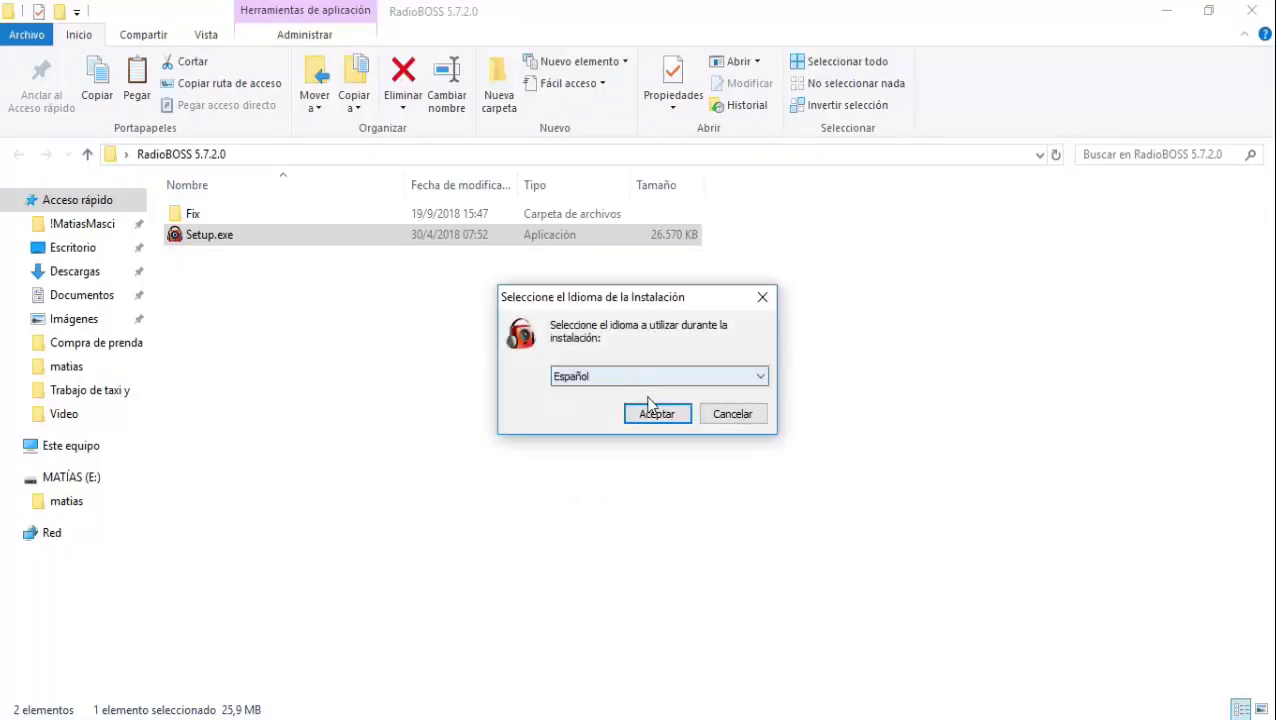
pyautogui.click(650, 408)
pyautogui.click(738, 529)
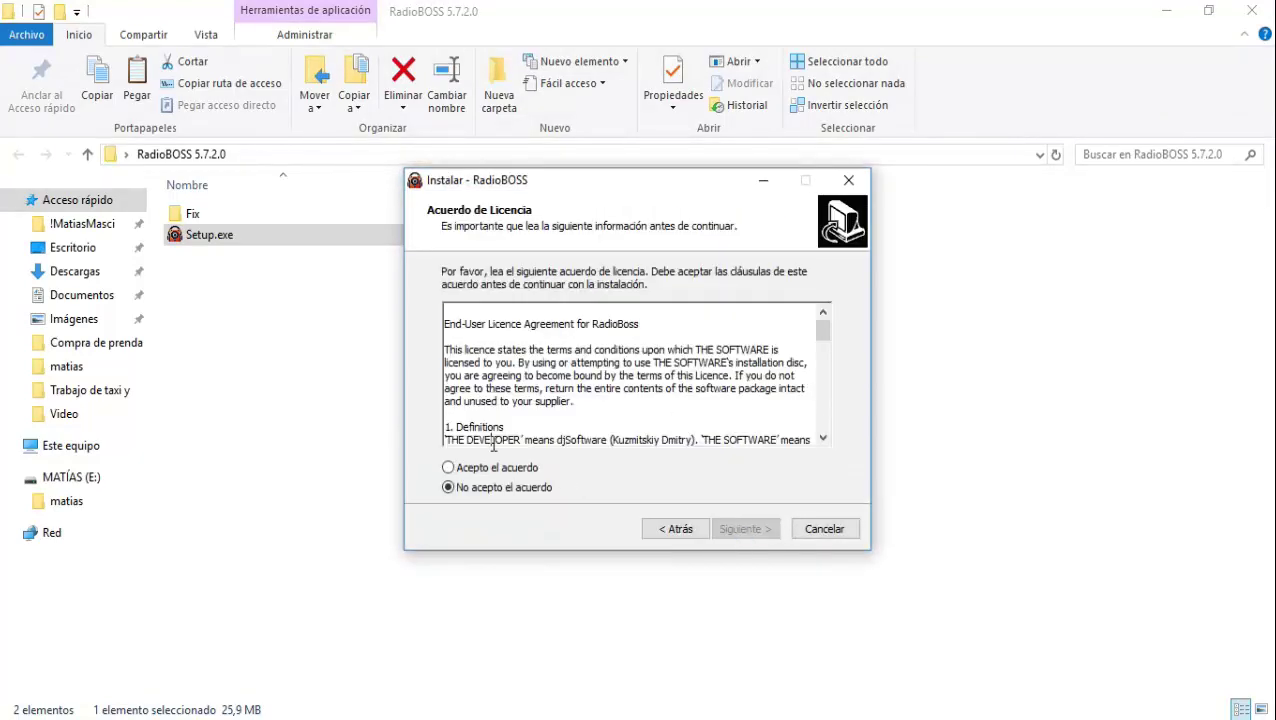
pyautogui.click(516, 468)
pyautogui.click(744, 529)
# Cancel the RadioBOSS installation and close the folder window.
pyautogui.click(823, 530)
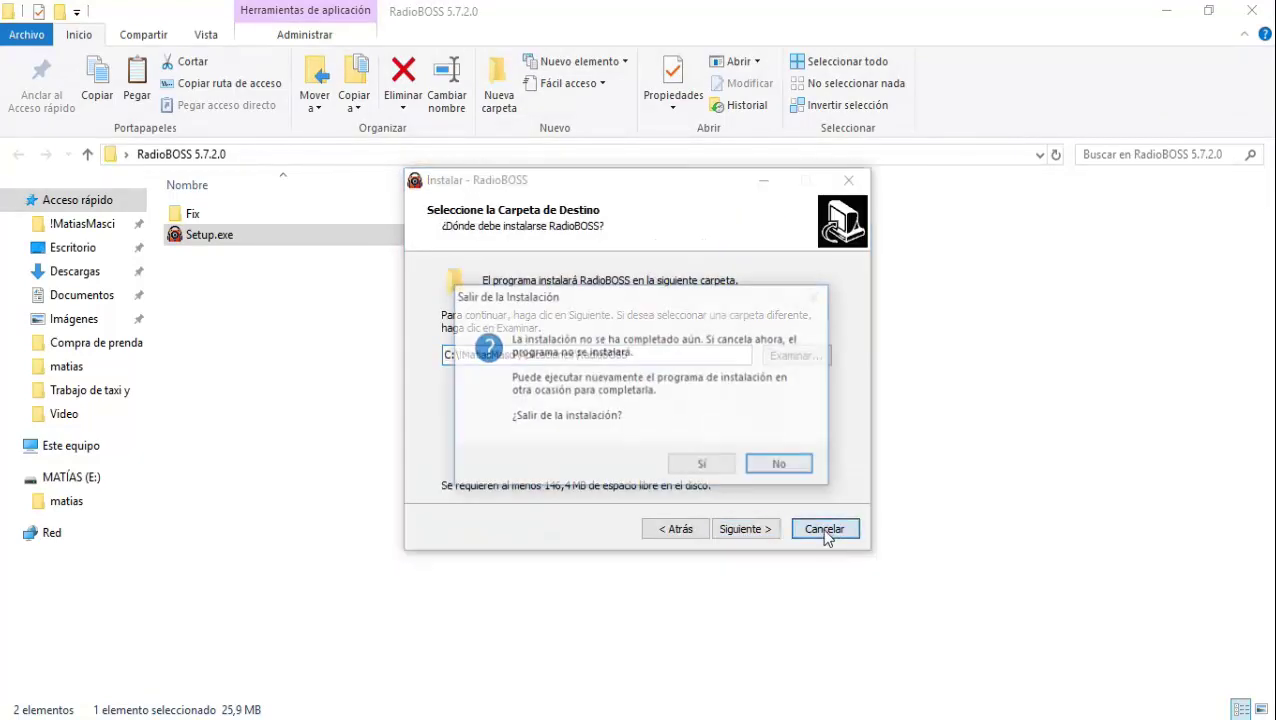
pyautogui.click(726, 465)
pyautogui.click(1252, 10)
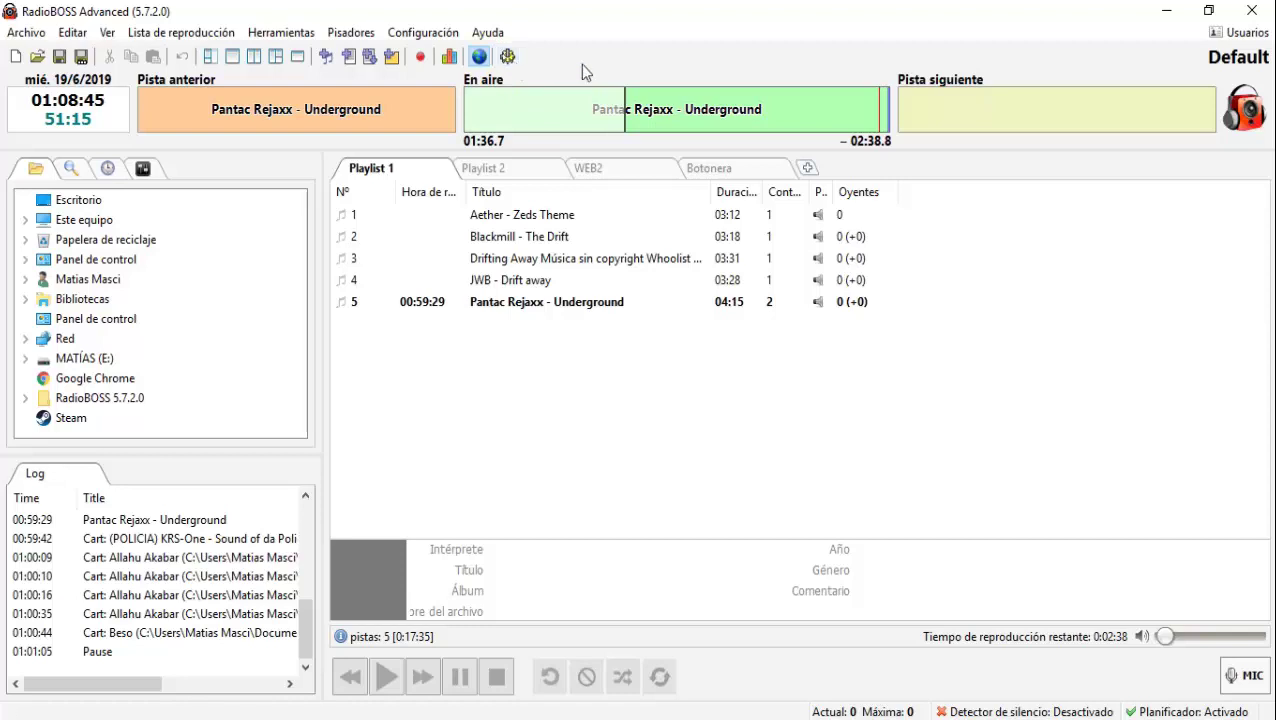
# Replace the station logo image with a picture file from disk.
pyautogui.click(1248, 108)
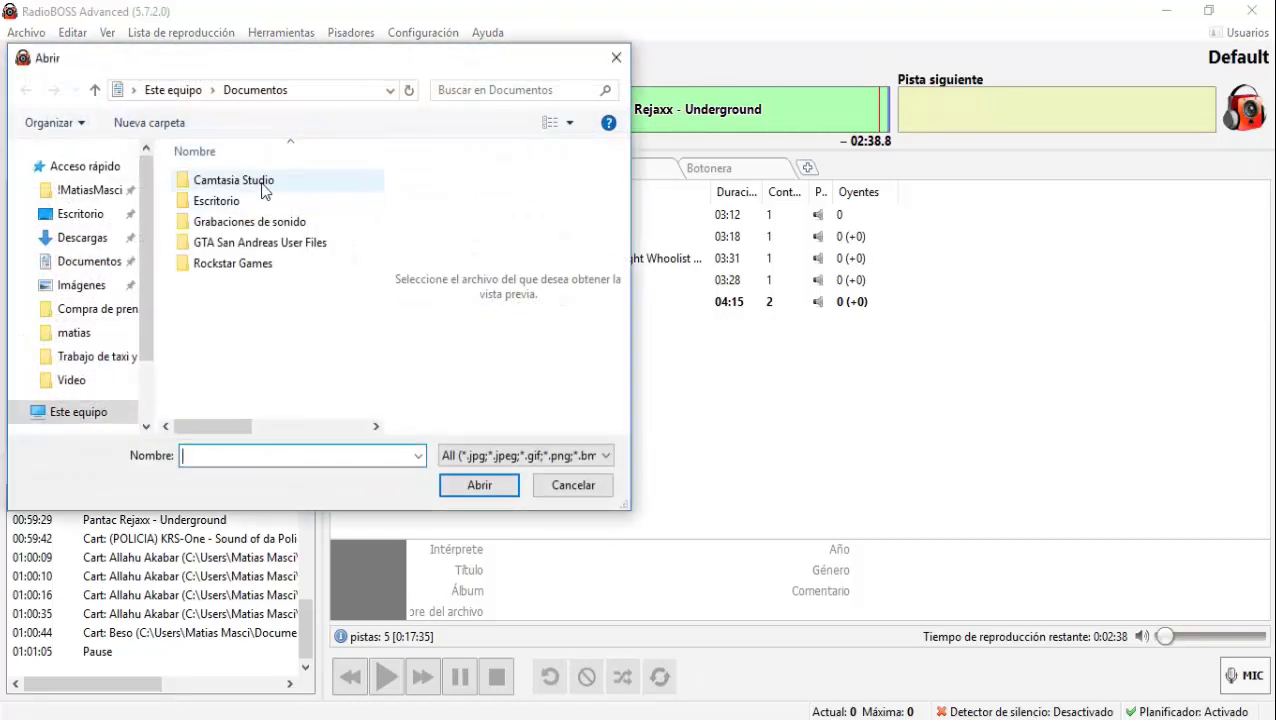
pyautogui.click(90, 312)
pyautogui.click(219, 174)
pyautogui.click(474, 482)
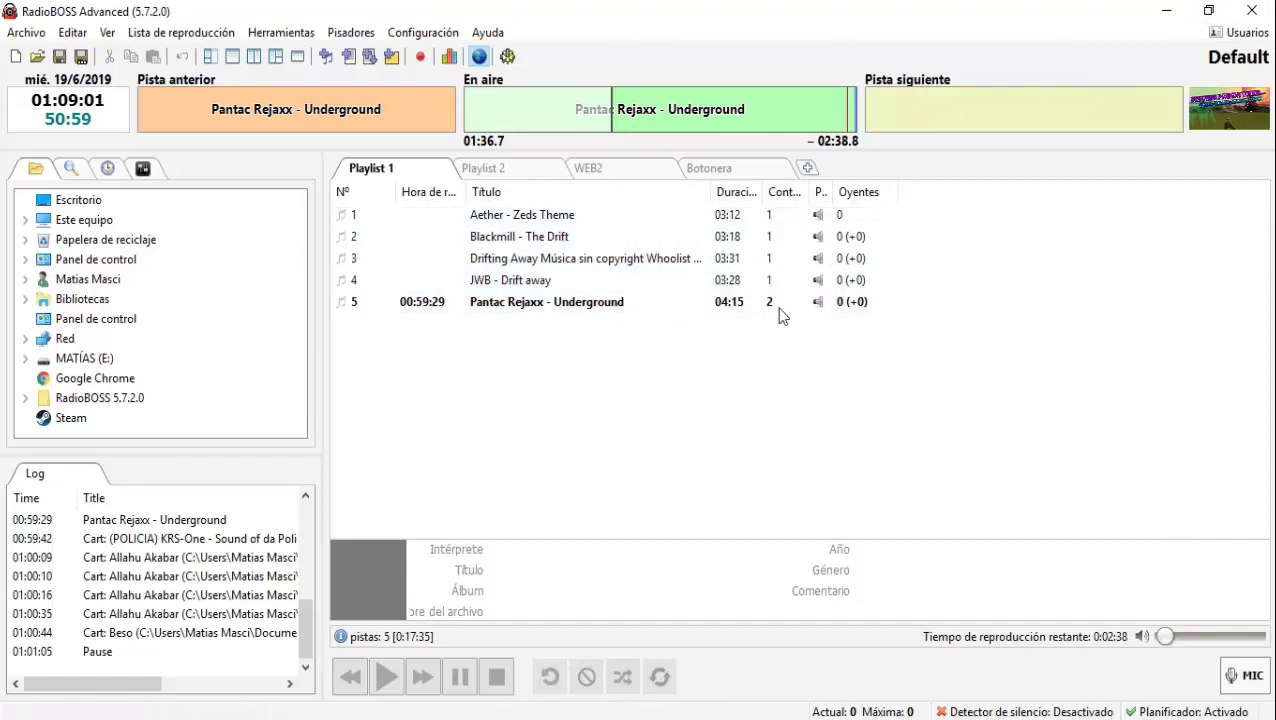
# Look through the Playlist 2, Botonera and Playlist 1 tabs and the tracks in Playlist 1.
pyautogui.click(553, 172)
pyautogui.click(736, 170)
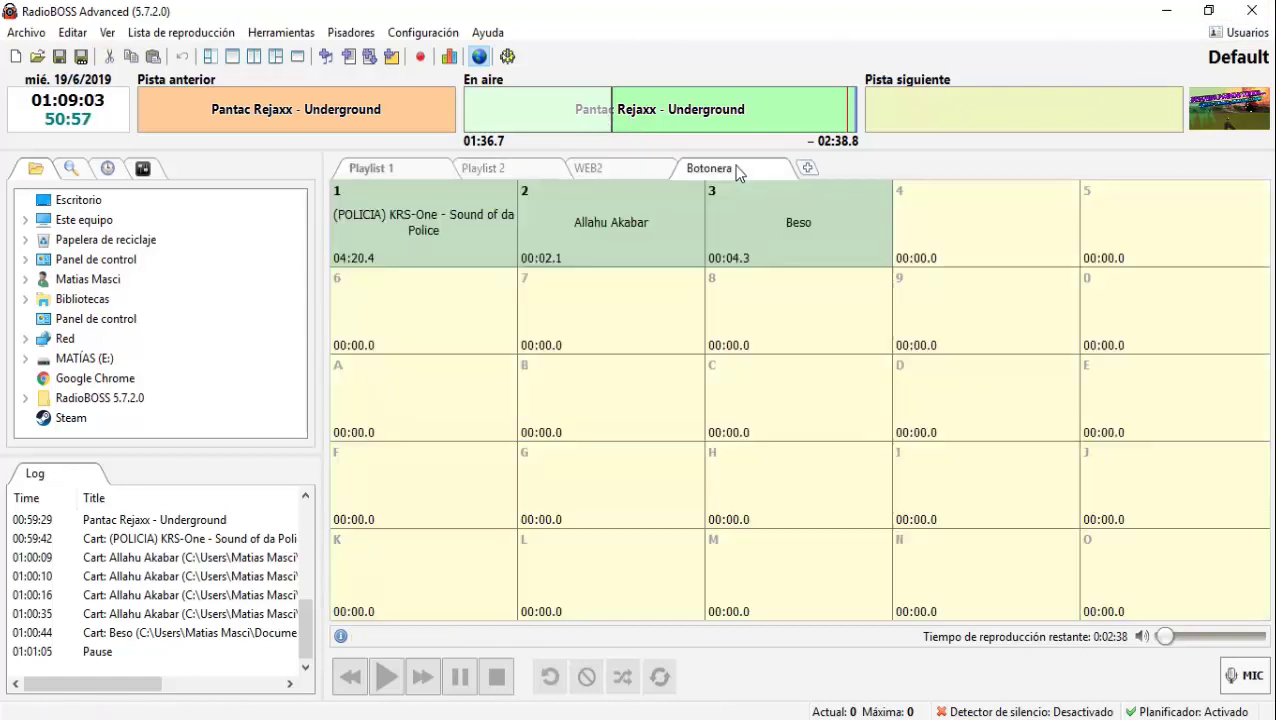
pyautogui.click(396, 172)
pyautogui.click(489, 218)
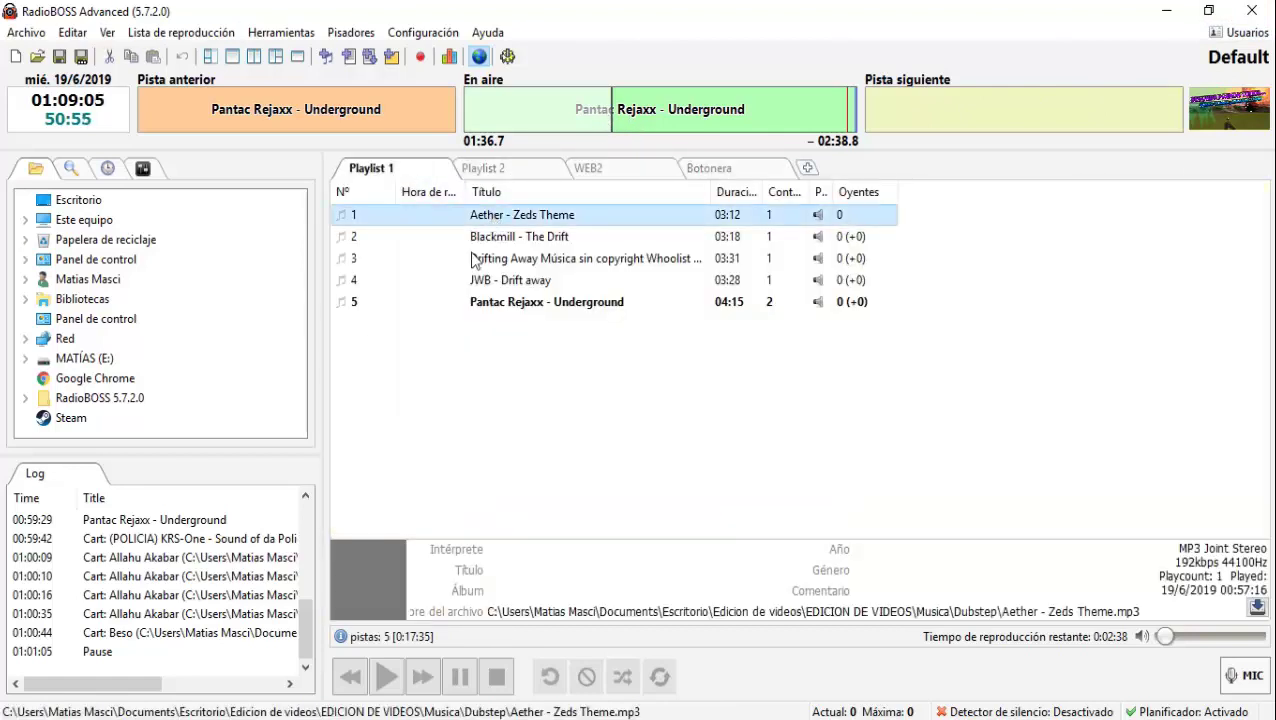
pyautogui.hotkey('ctrl', 'a')
pyautogui.press('Escape')
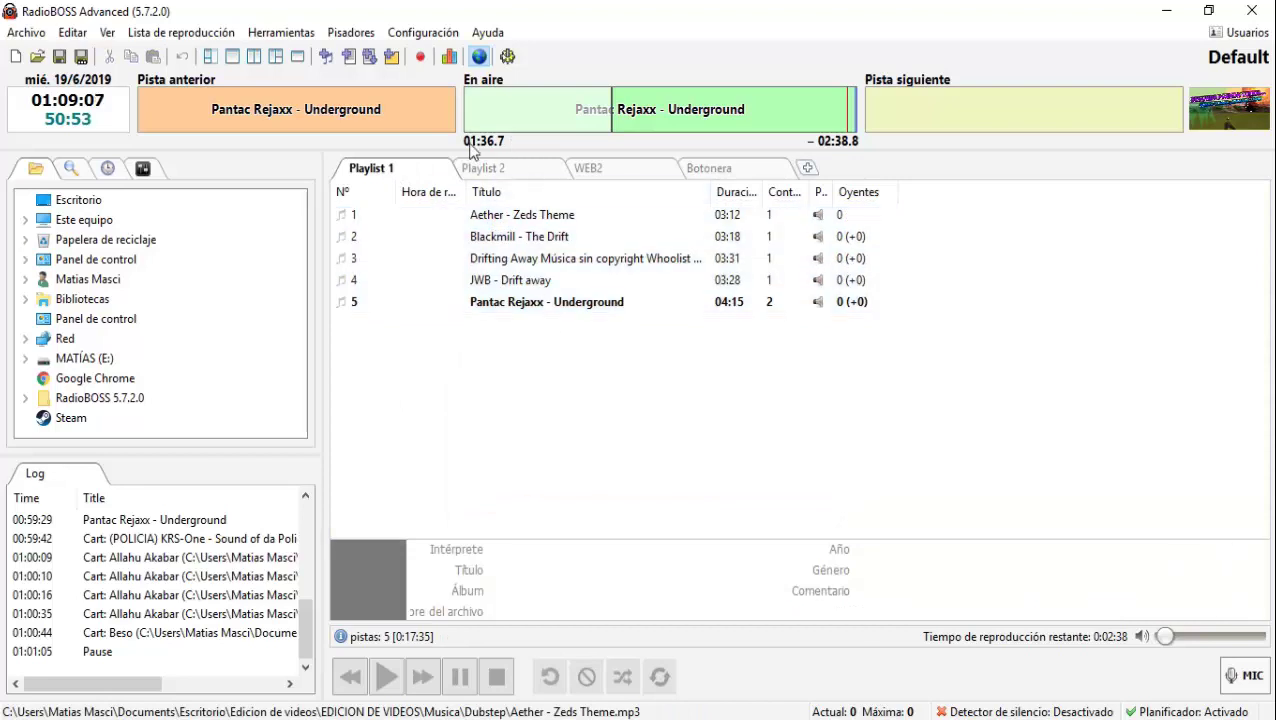
# Delete the Playlist 2 tab.
pyautogui.click(529, 166)
pyautogui.rightClick(546, 166)
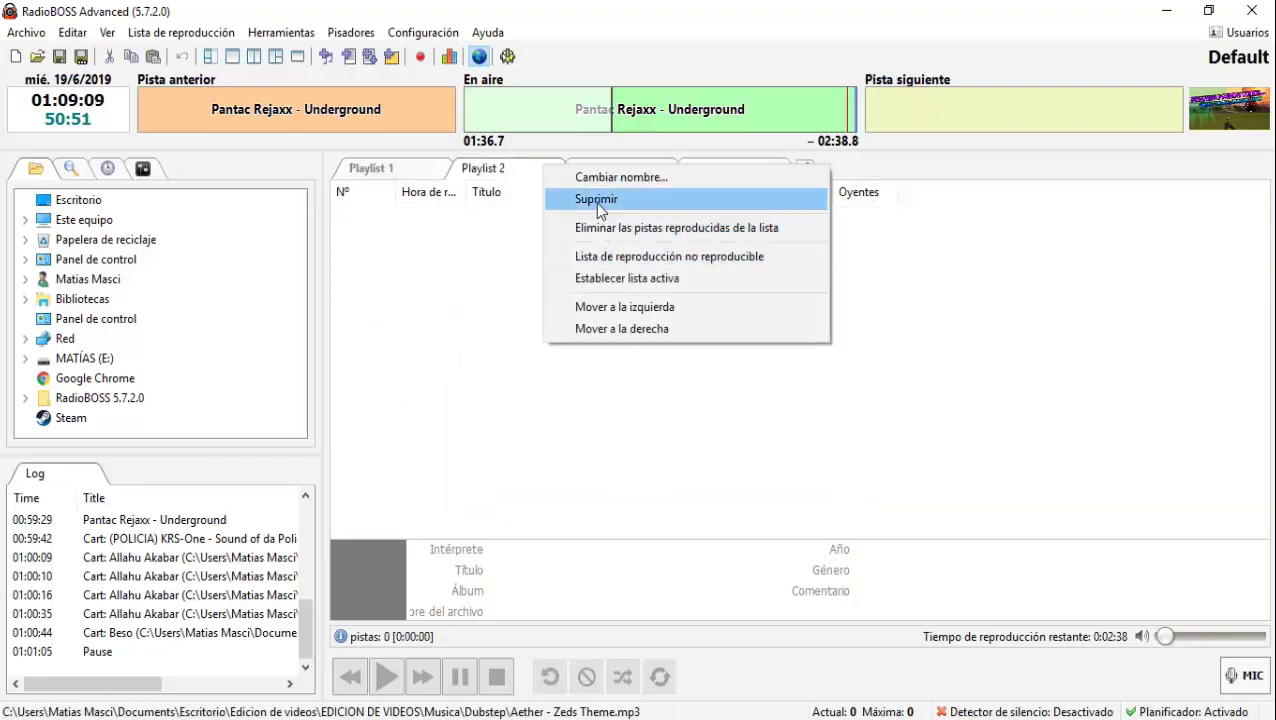
pyautogui.click(595, 200)
pyautogui.click(622, 432)
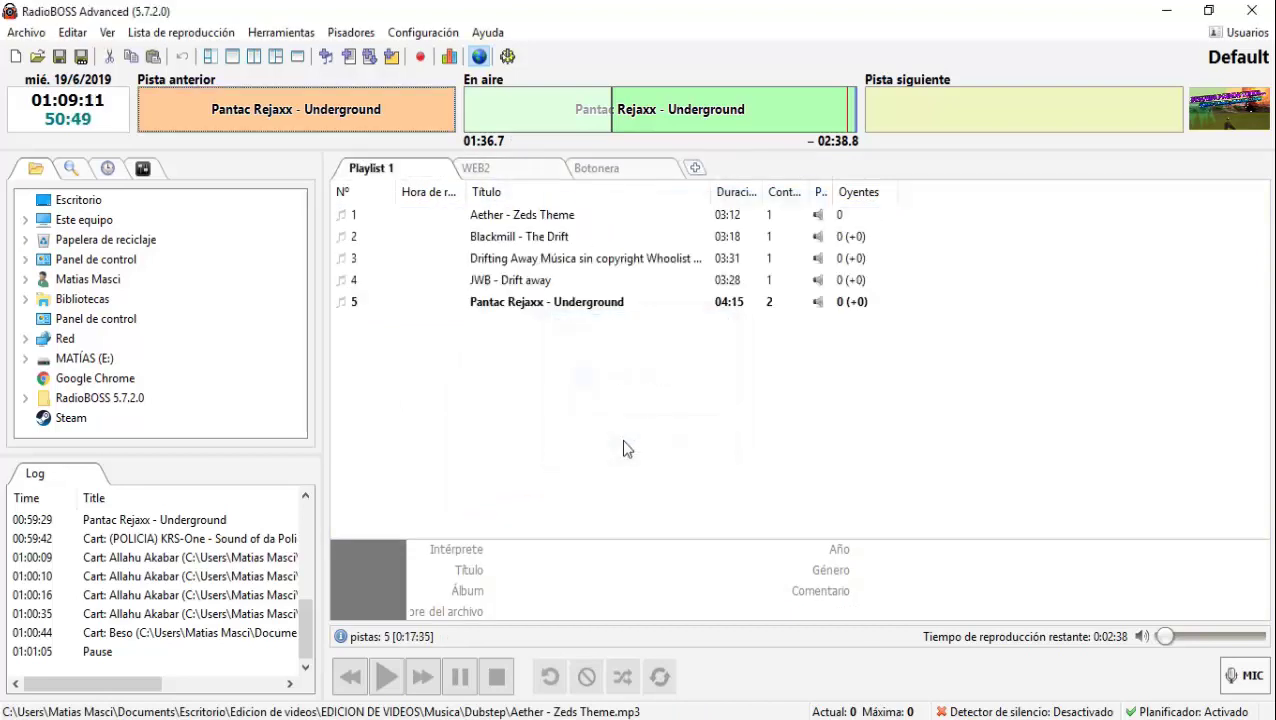
# Check the WEB2 and Botonera tabs, and delete the WEB2 tab.
pyautogui.click(517, 172)
pyautogui.click(615, 168)
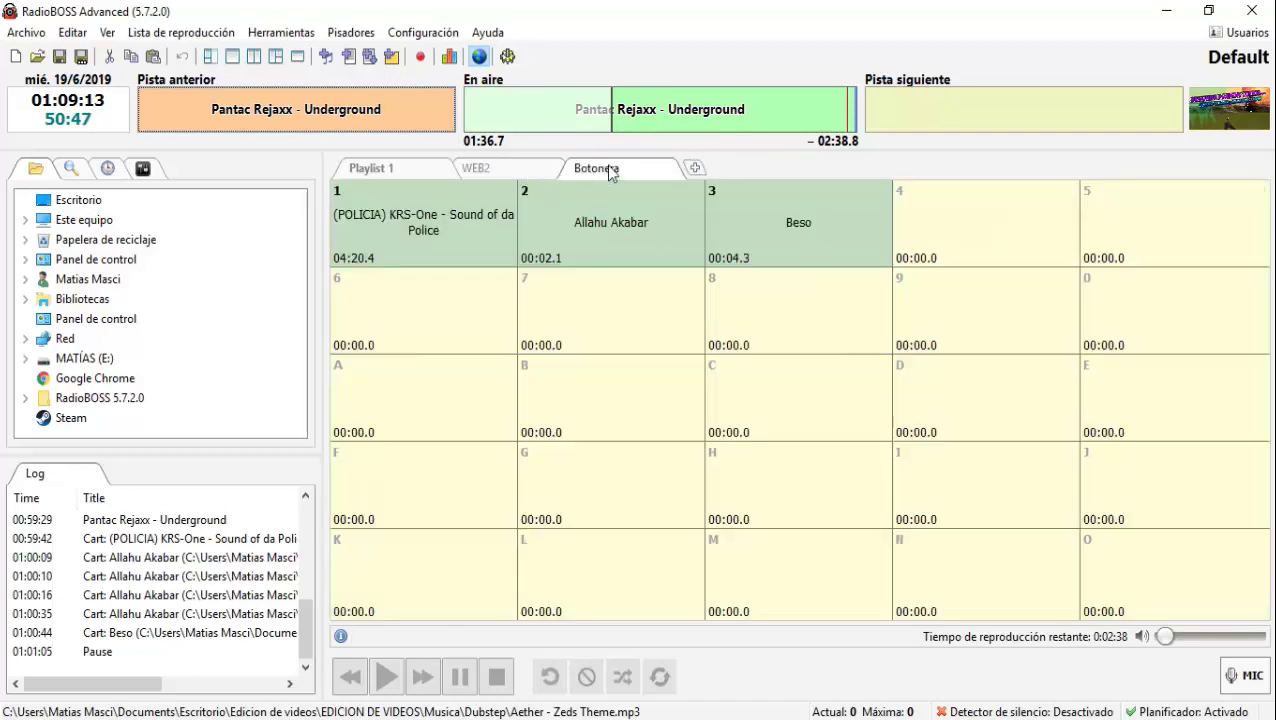
pyautogui.click(530, 170)
pyautogui.rightClick(535, 171)
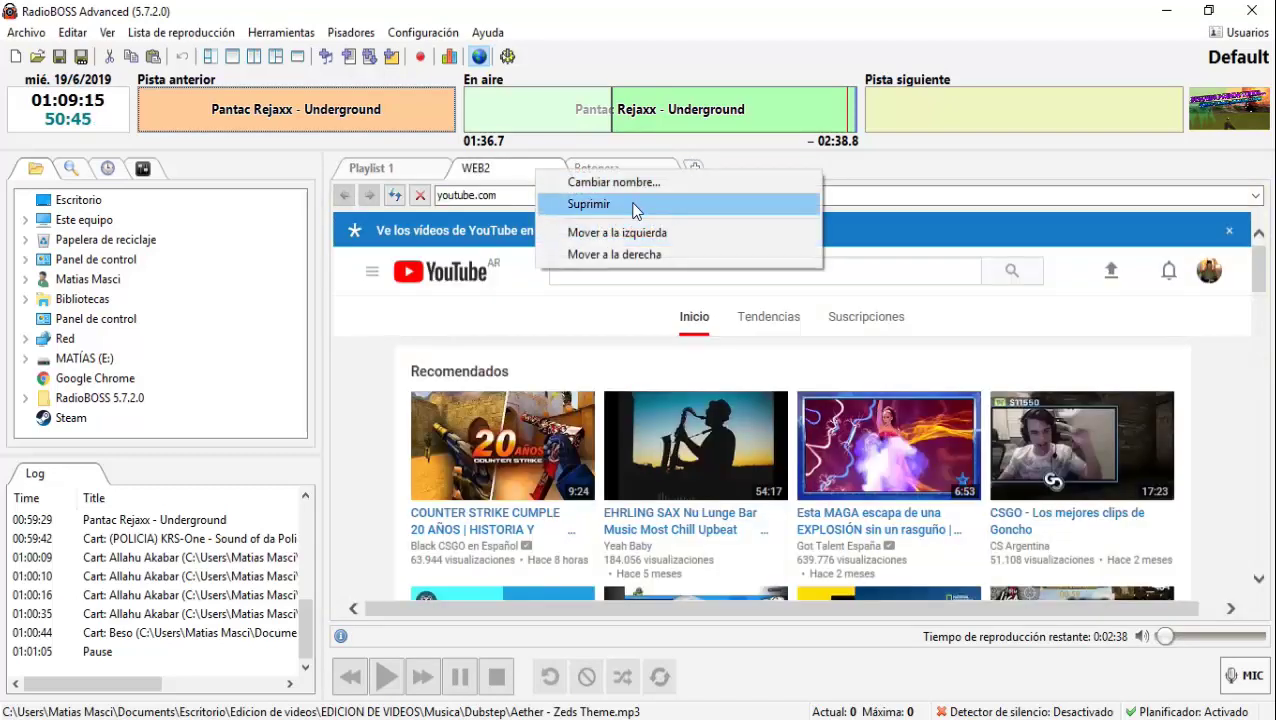
pyautogui.scroll(-3, 876, 387)
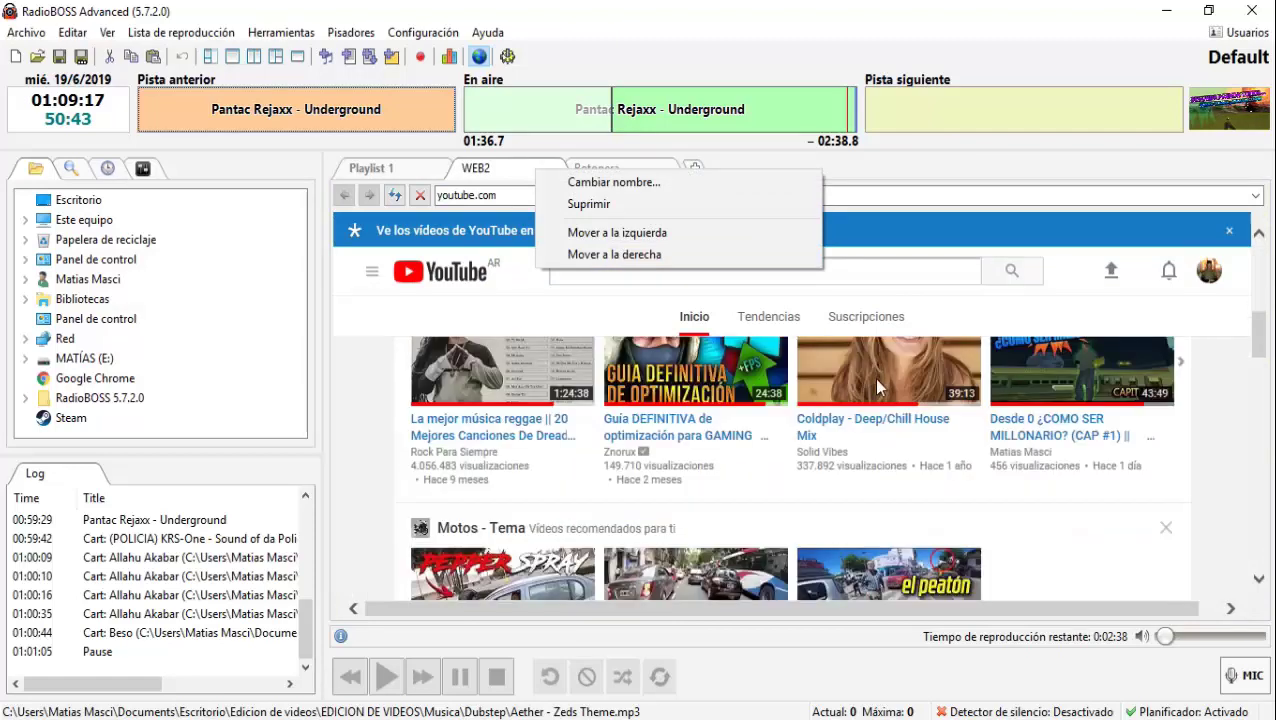
pyautogui.click(666, 205)
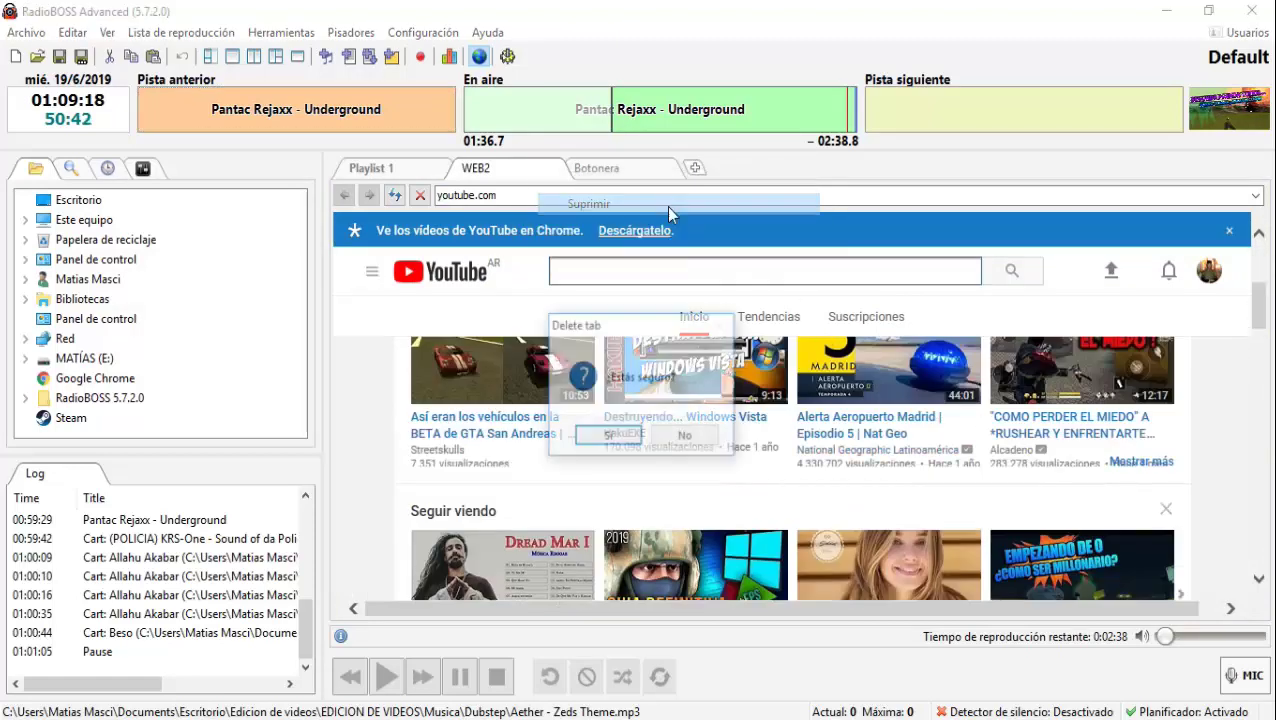
pyautogui.click(630, 440)
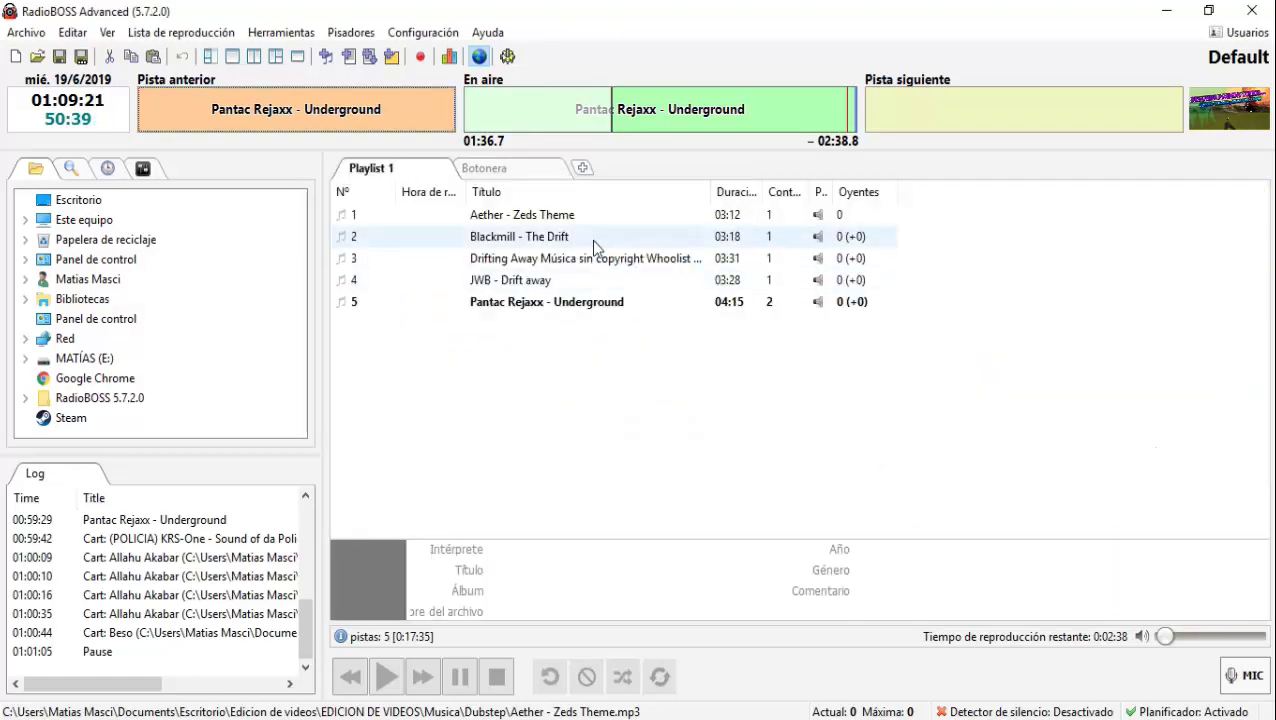
# Add a web browser tab named google.
pyautogui.click(490, 169)
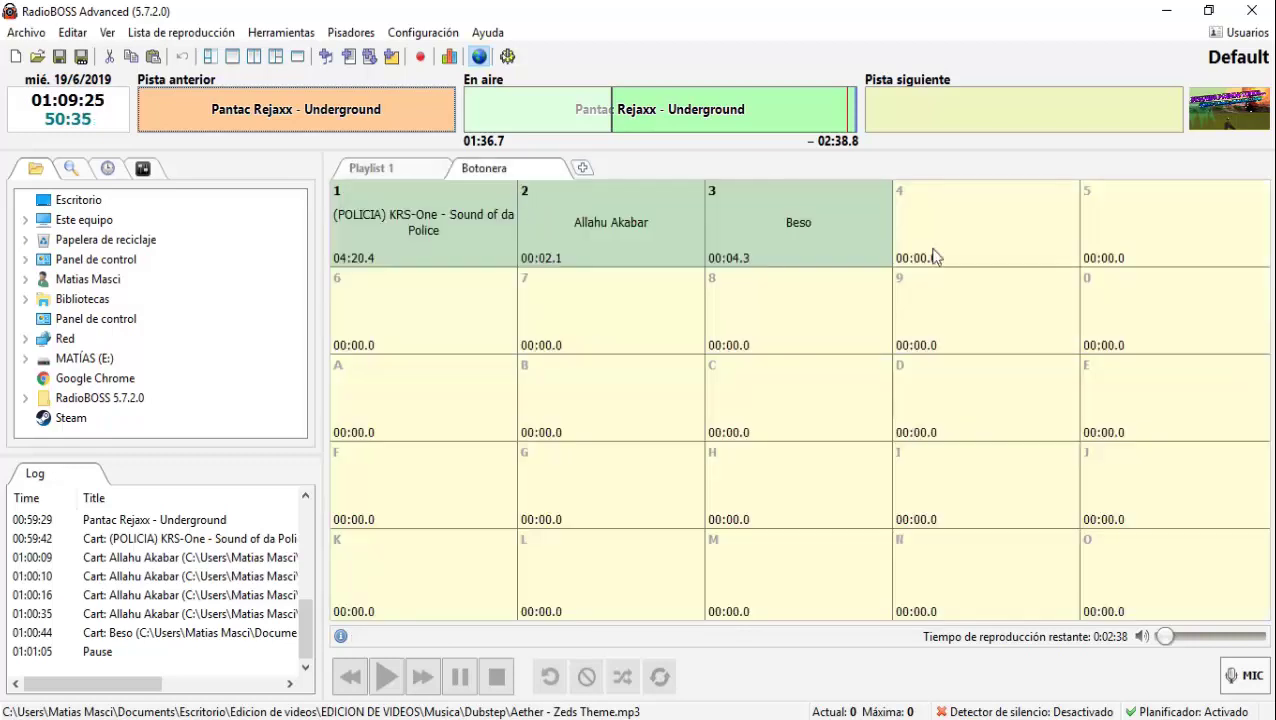
pyautogui.click(581, 170)
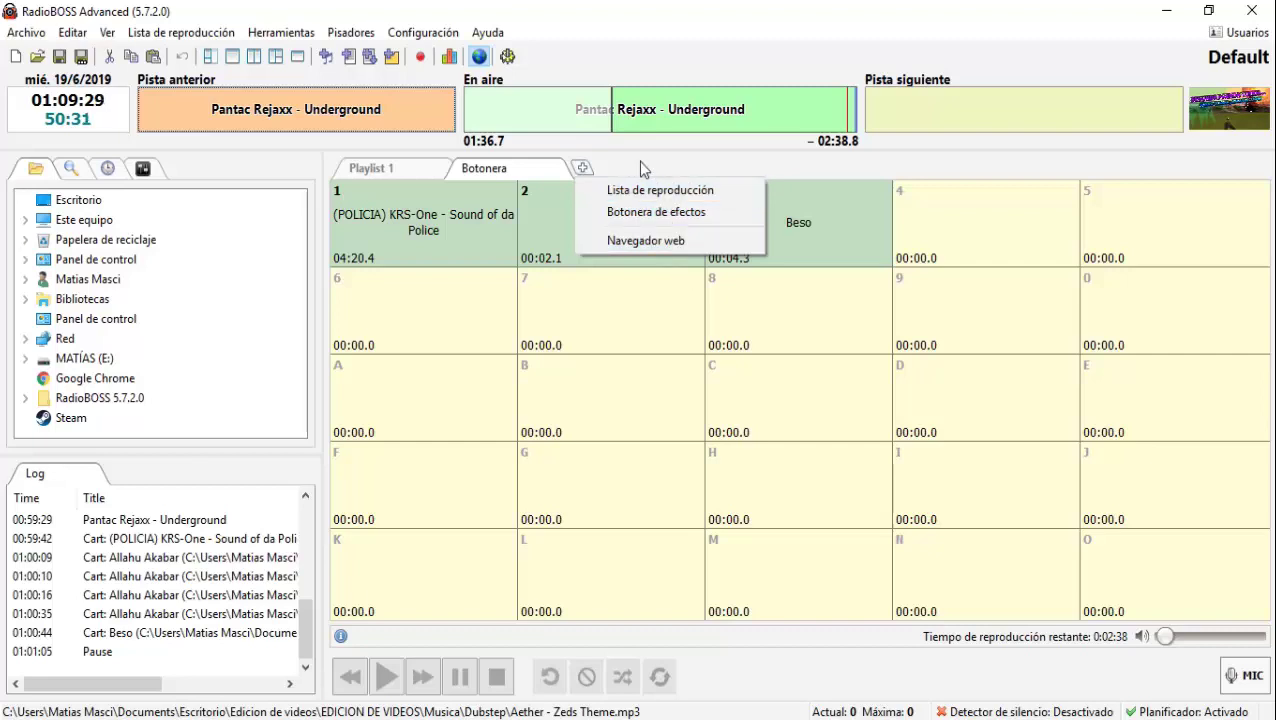
pyautogui.click(574, 186)
pyautogui.click(583, 168)
pyautogui.click(640, 241)
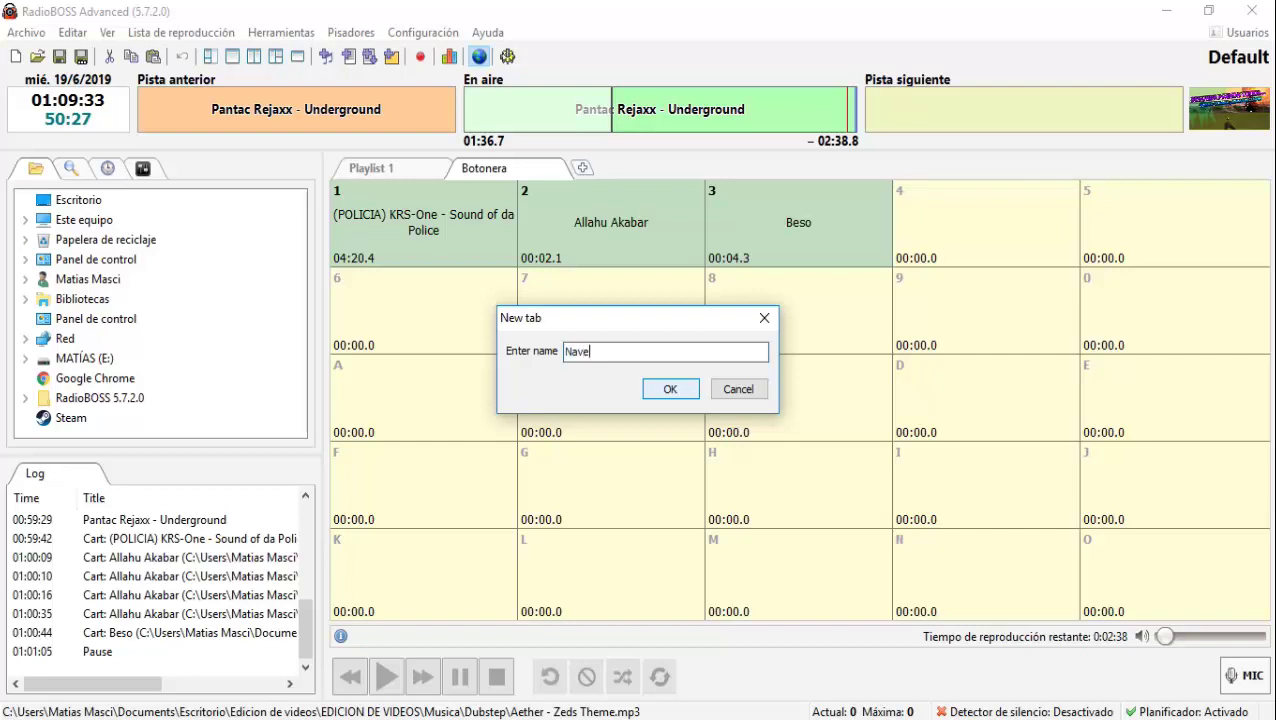
pyautogui.write('google')
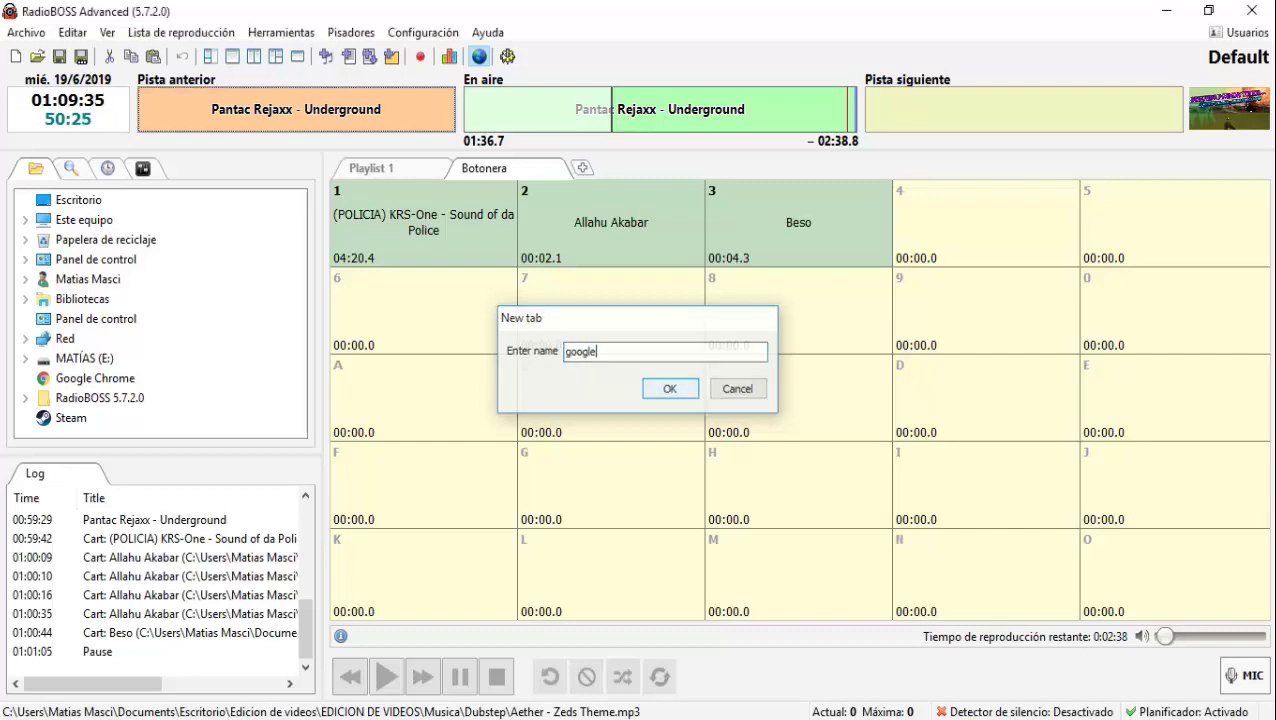
pyautogui.click(695, 391)
# Try to load the address fenixzone in the google browser tab.
pyautogui.click(767, 196)
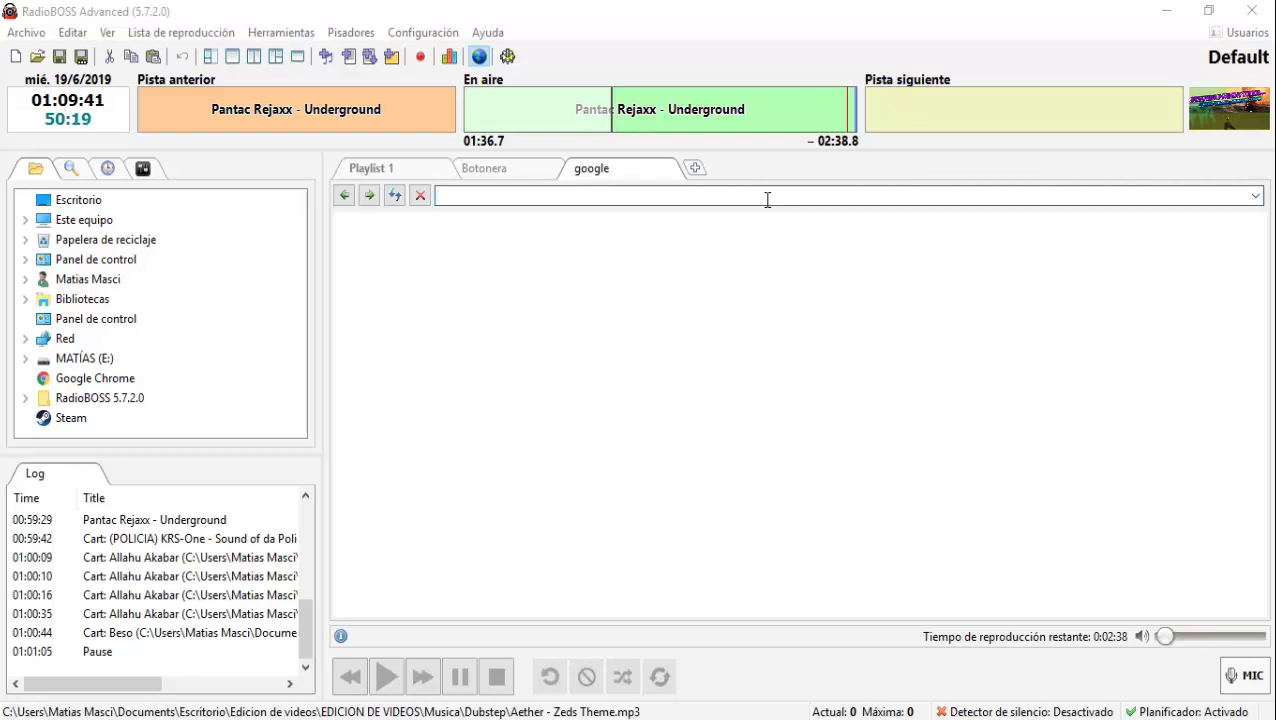
pyautogui.write('fenixzone')
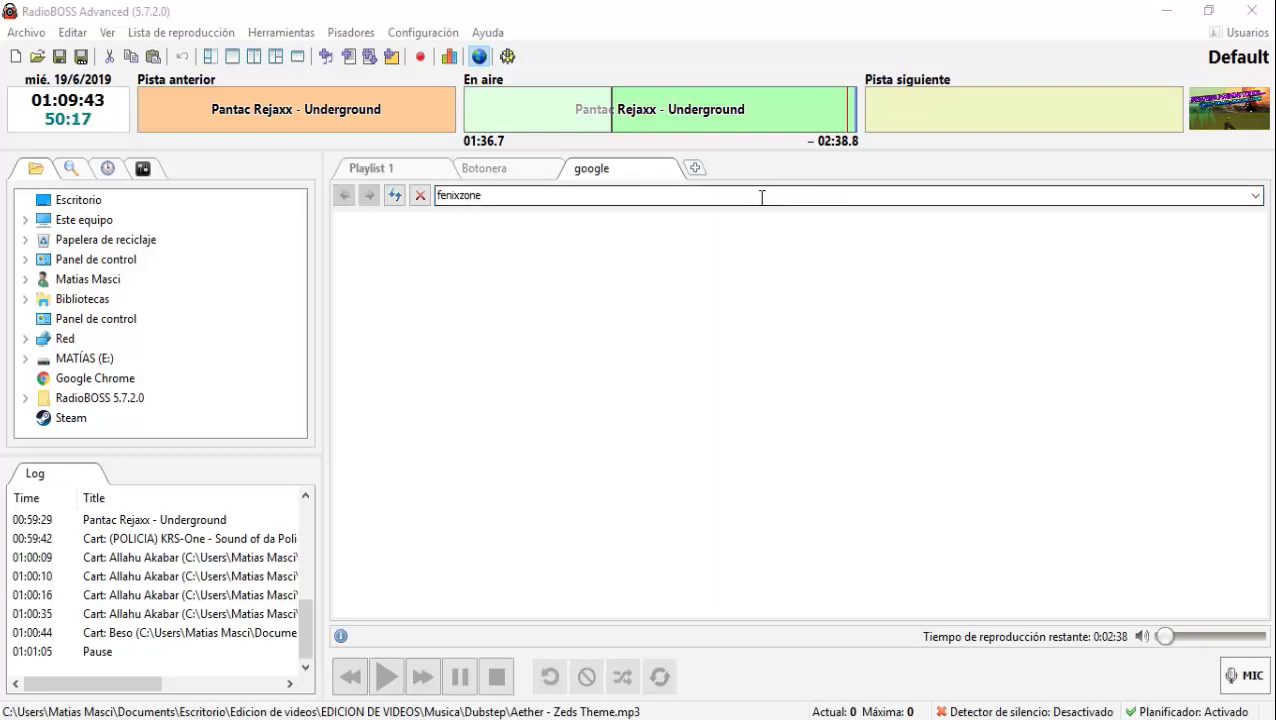
pyautogui.press('Return')
pyautogui.write('yo')
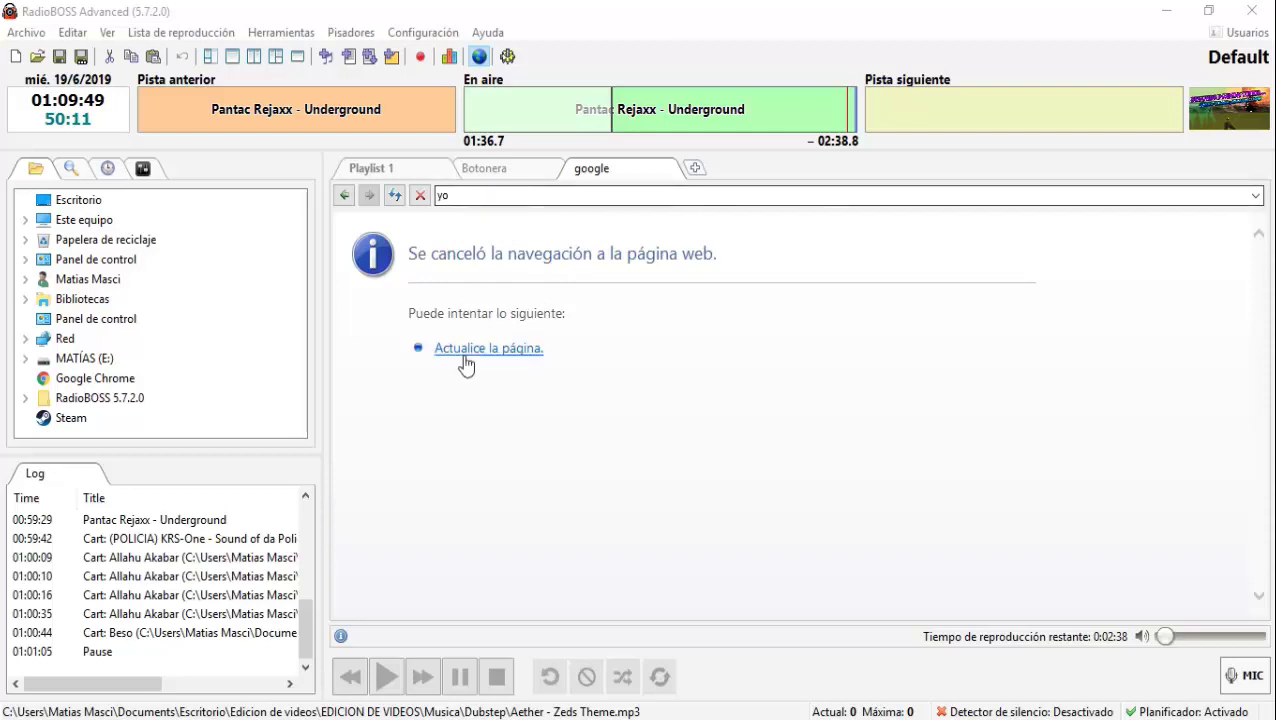
pyautogui.click(490, 202)
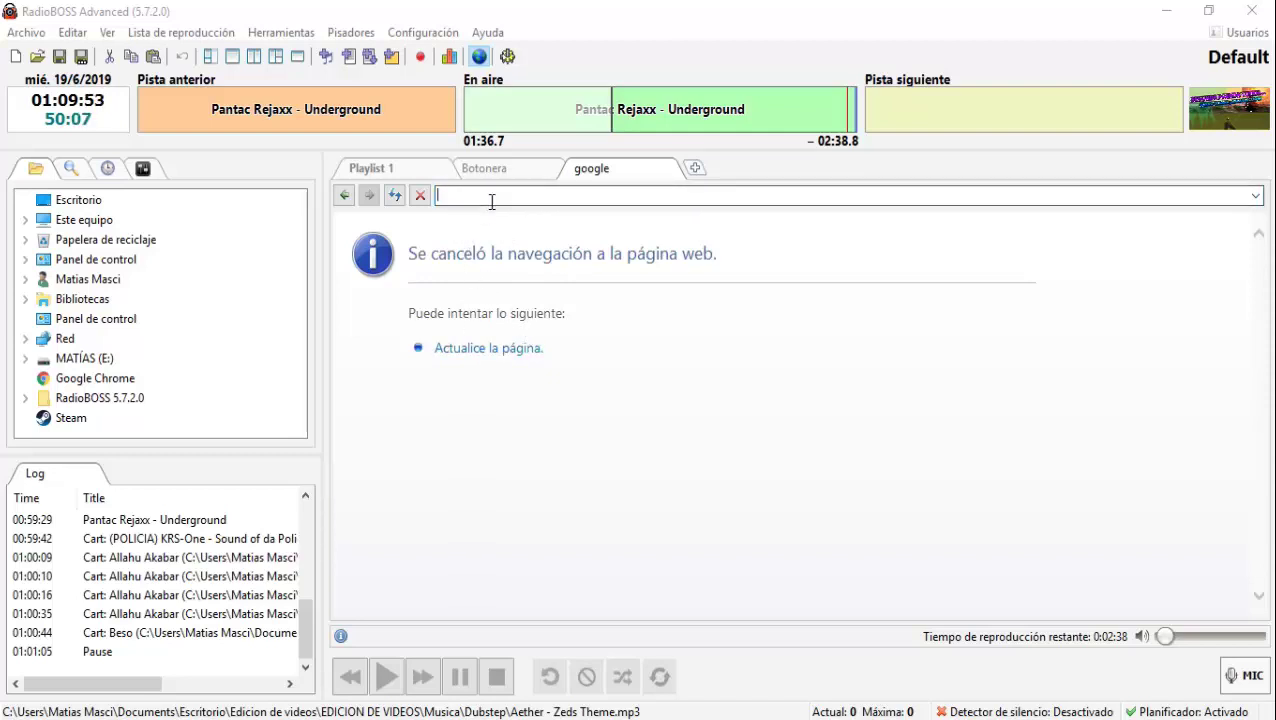
pyautogui.write('ww')
pyautogui.click(491, 198)
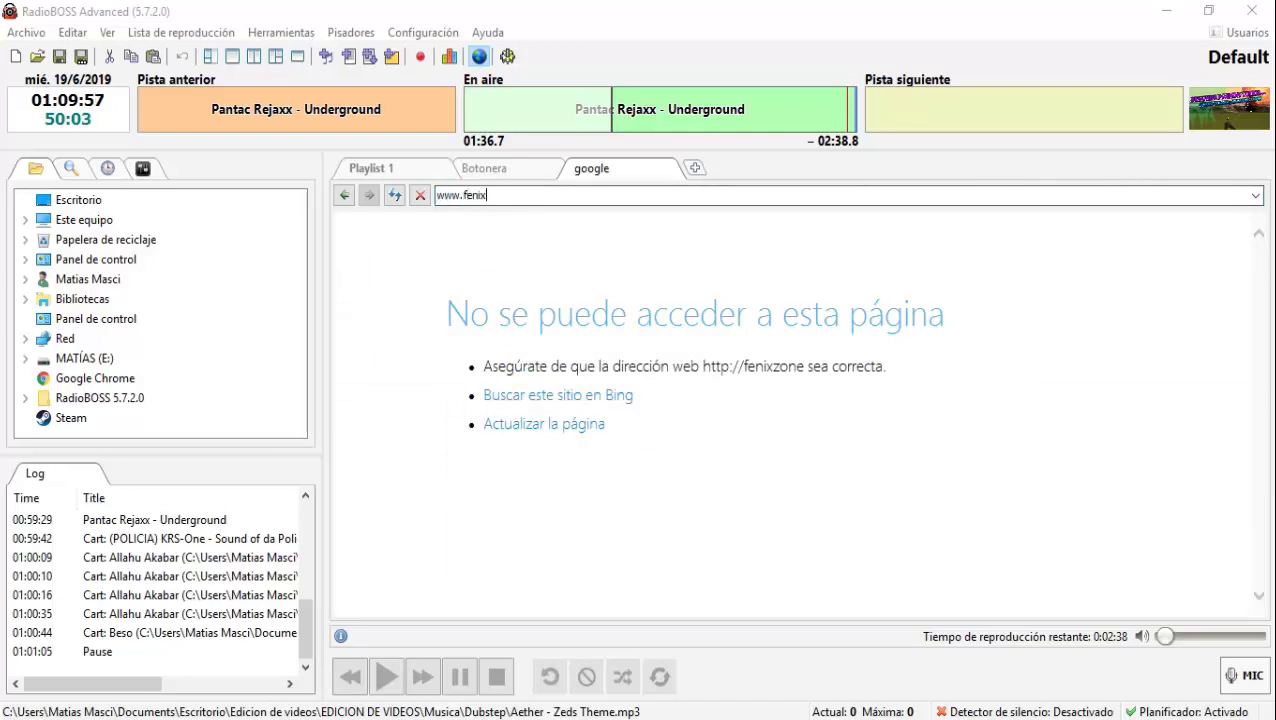
pyautogui.write('www.fenixzone.com')
pyautogui.press('Return')
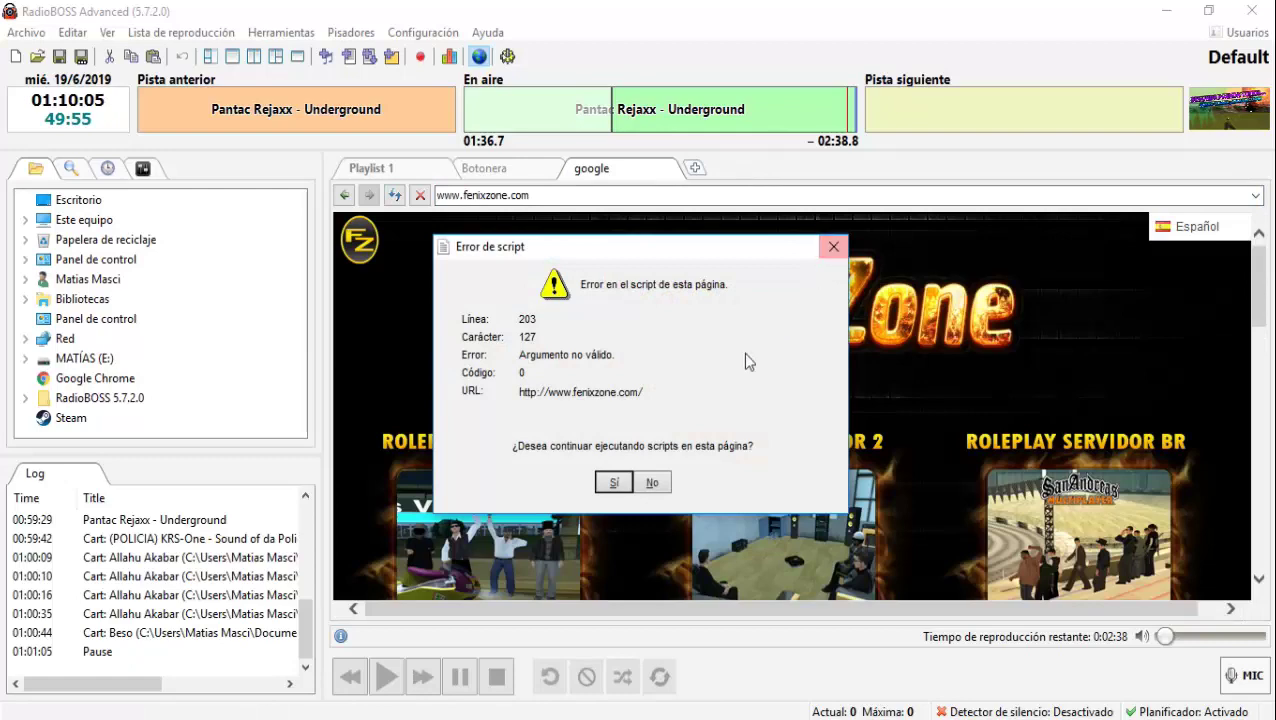
pyautogui.click(651, 482)
pyautogui.scroll(-5, 684, 460)
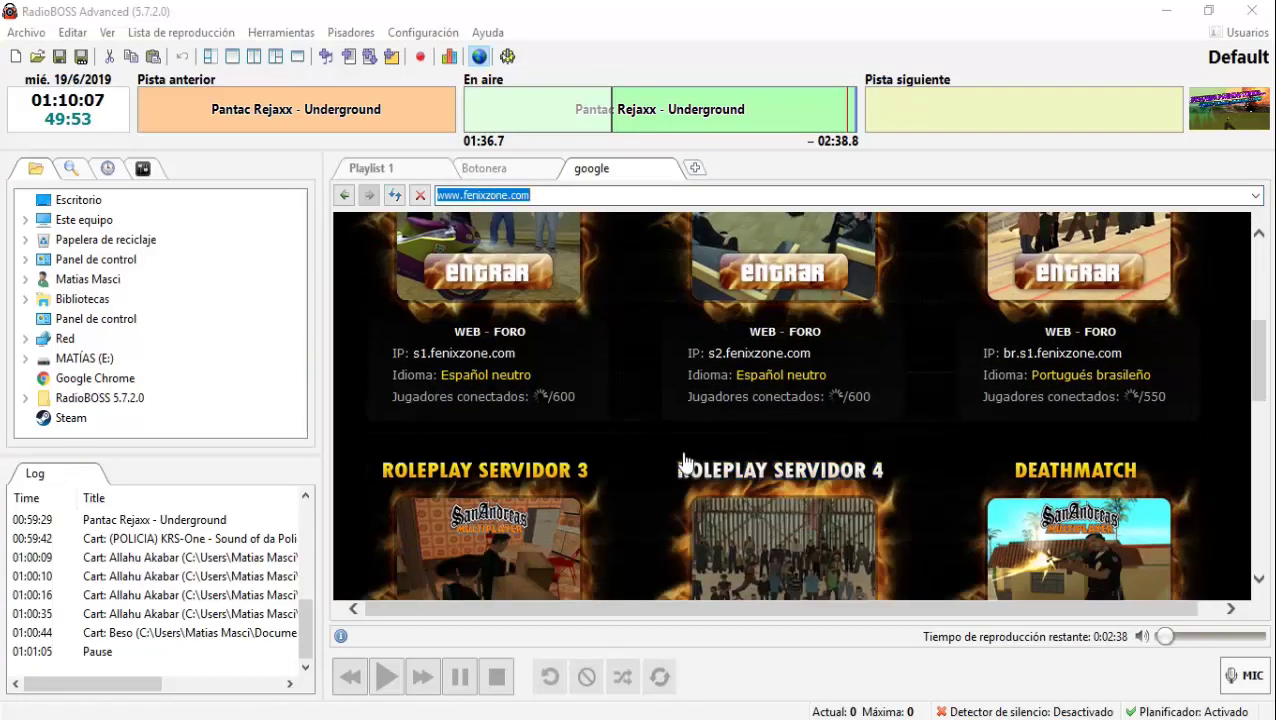
pyautogui.scroll(5, 690, 430)
pyautogui.scroll(-3, 680, 410)
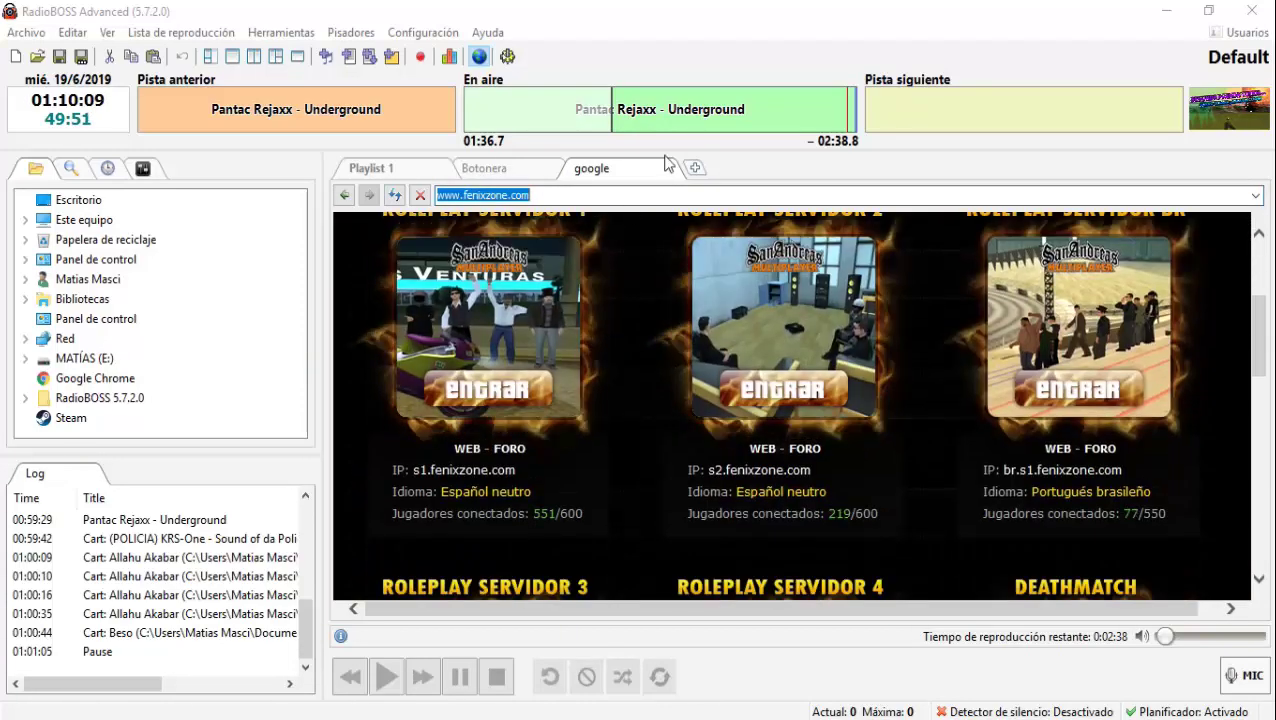
# Delete the google browser tab.
pyautogui.rightClick(668, 166)
pyautogui.click(750, 202)
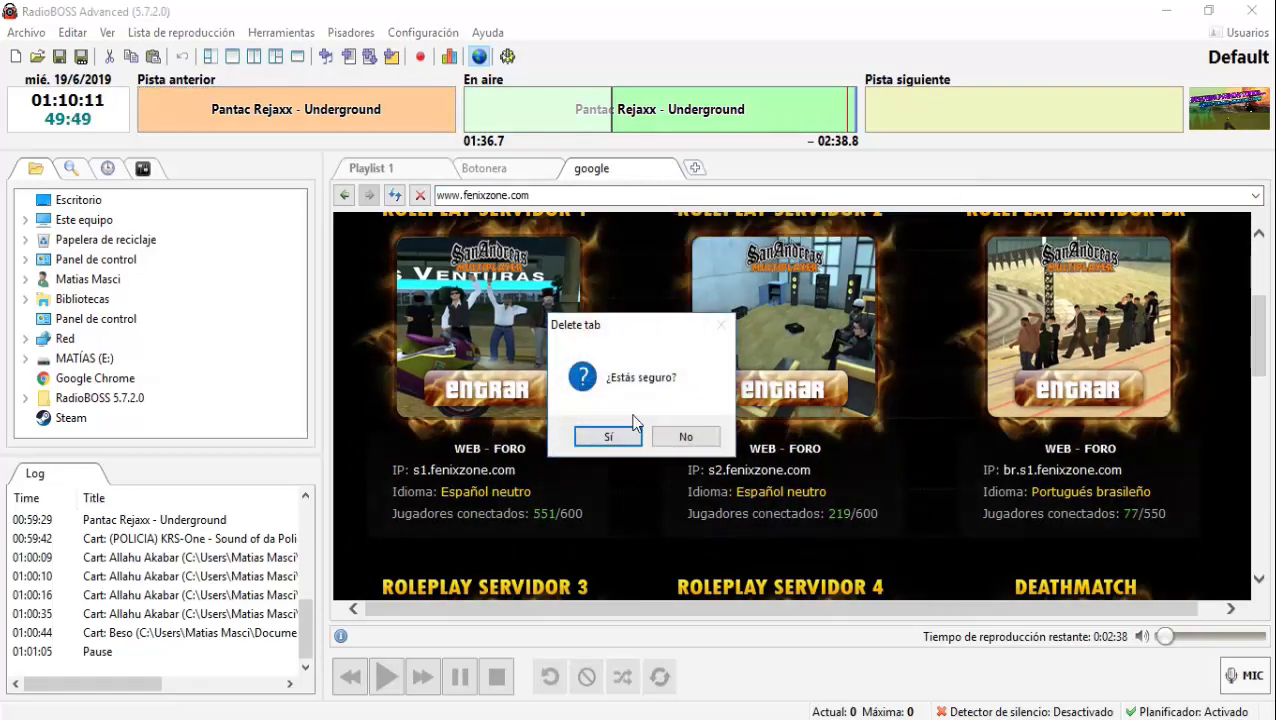
pyautogui.click(630, 443)
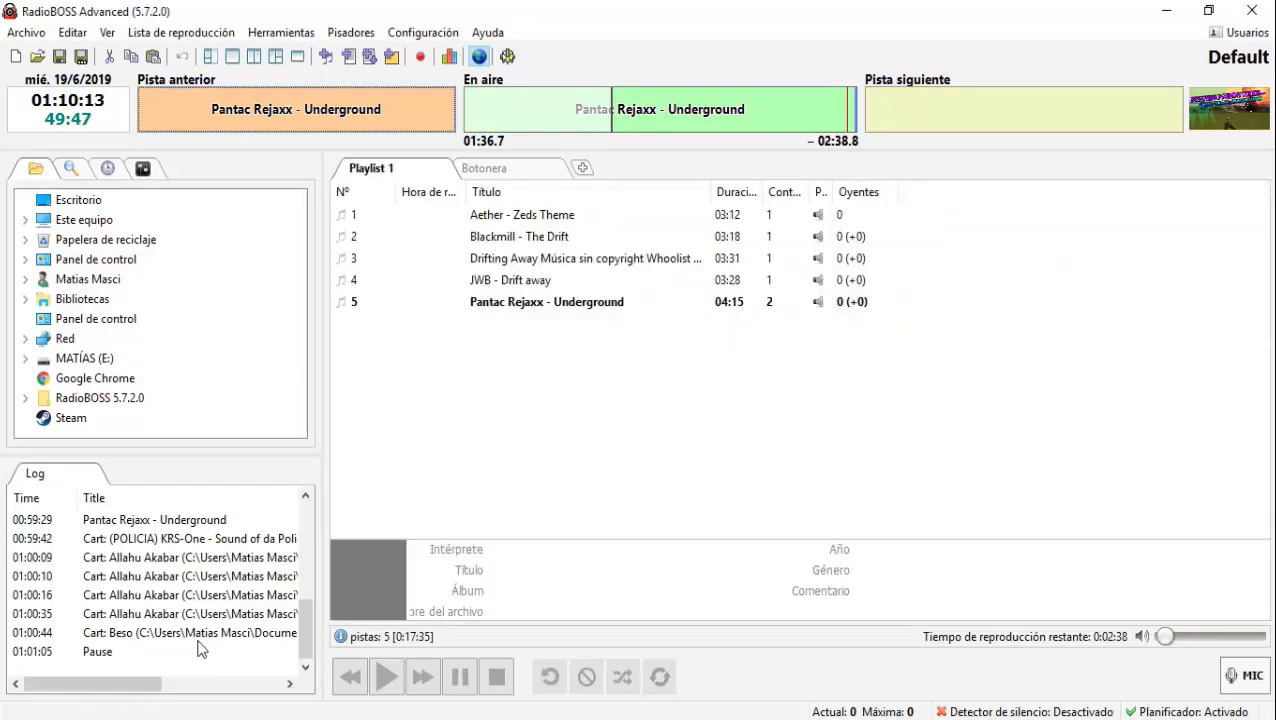
# Start playing Aether - Zeds Theme from Playlist 1 and raise the playback volume slightly.
pyautogui.click(521, 217)
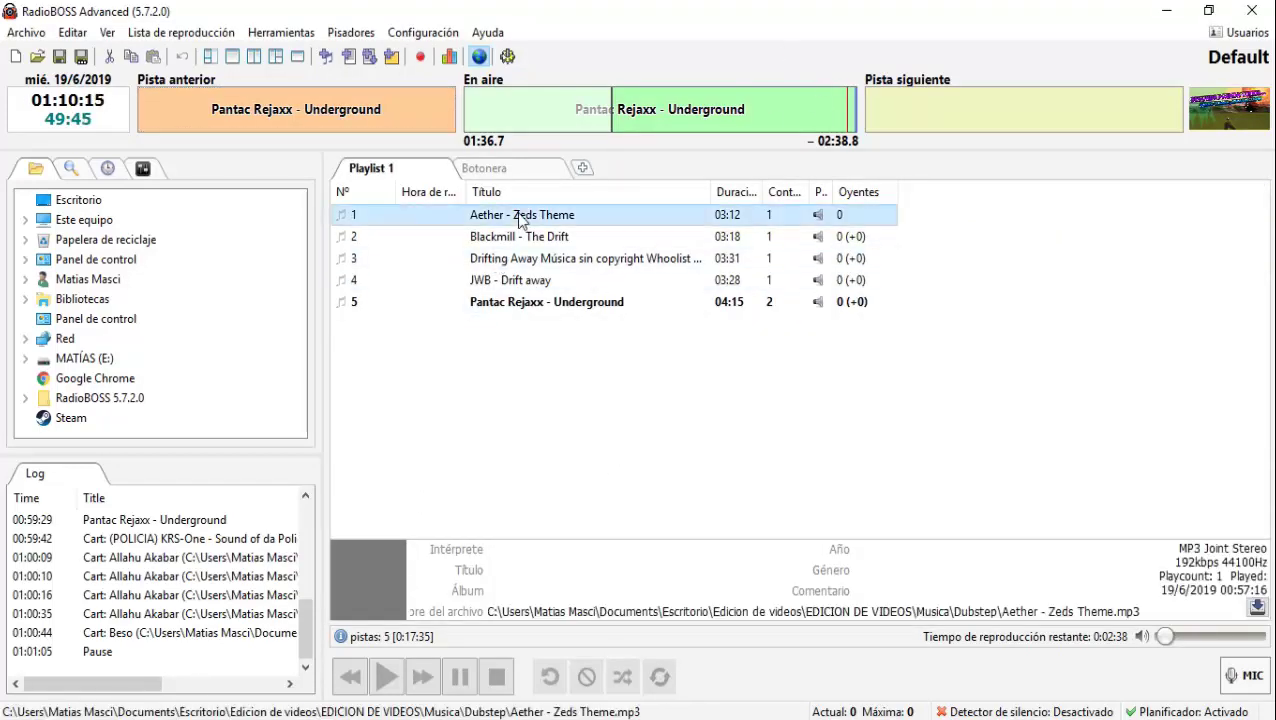
pyautogui.doubleClick(533, 225)
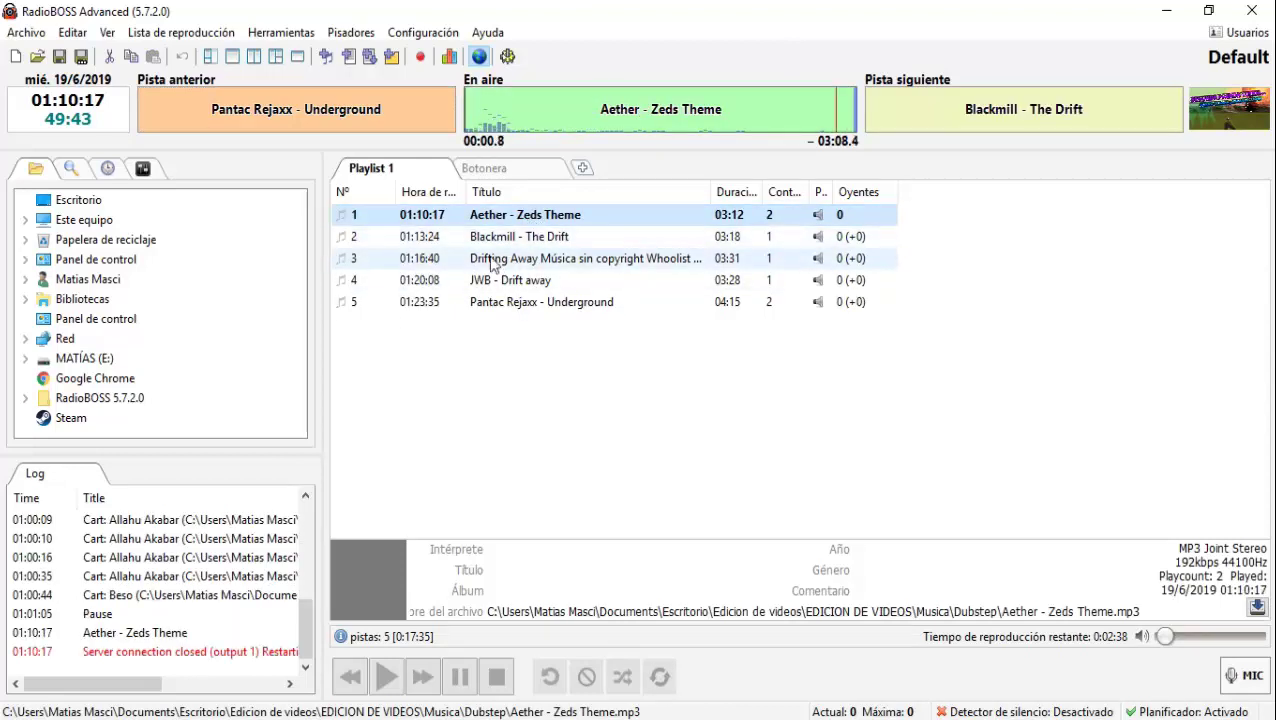
pyautogui.moveTo(1163, 637); pyautogui.dragTo(1176, 636)
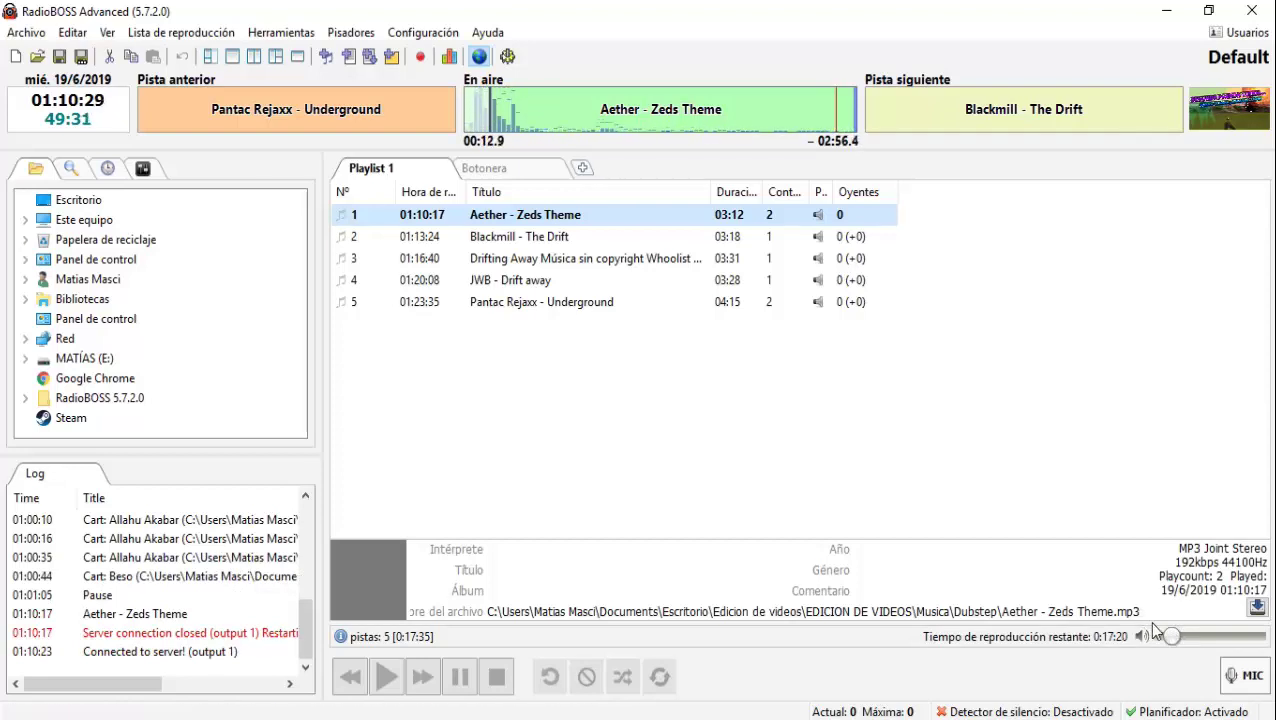
# Check the microphone's available options, and test the microphone by switching it on and off twice during playback.
pyautogui.rightClick(1240, 675)
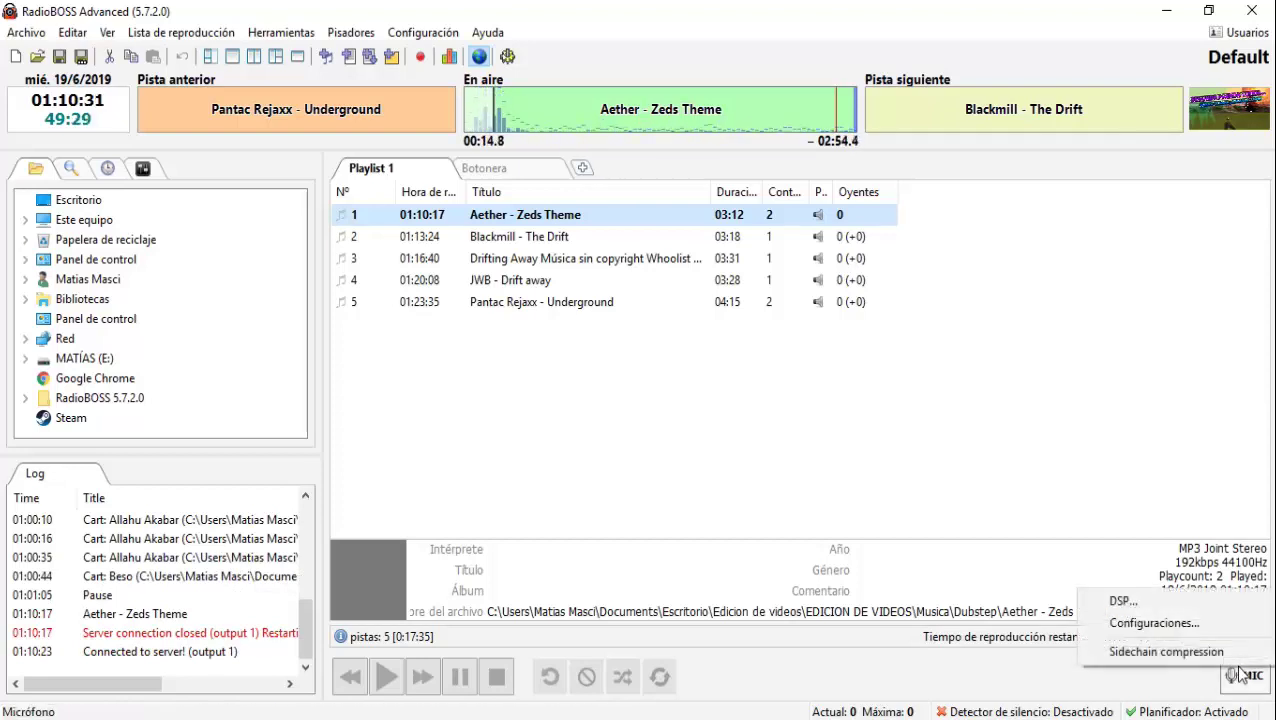
pyautogui.click(1091, 541)
pyautogui.click(1234, 680)
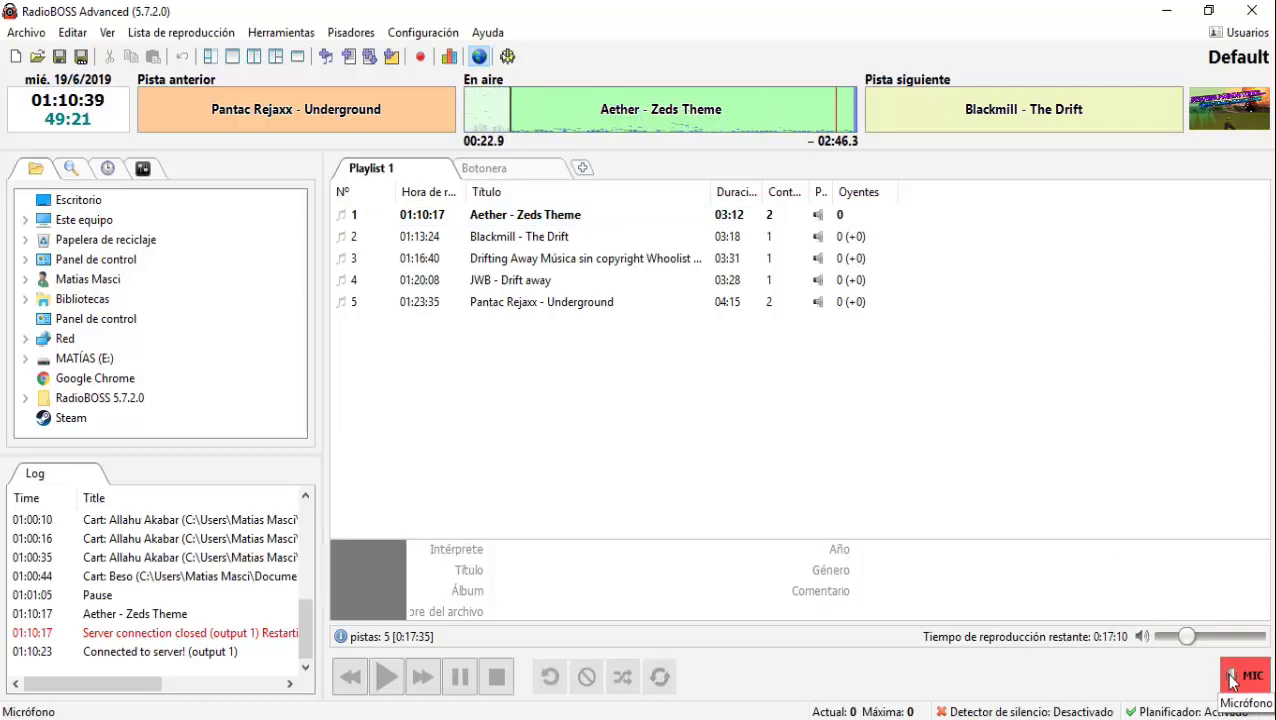
pyautogui.click(1231, 680)
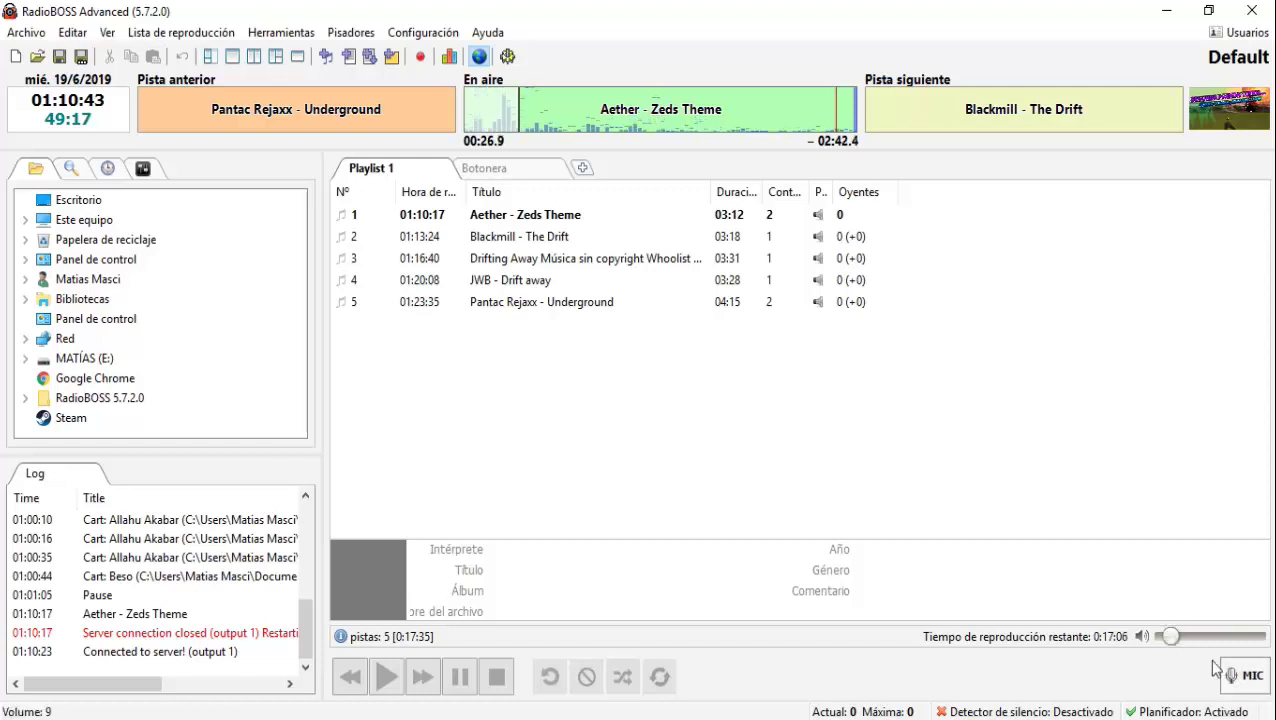
pyautogui.click(1238, 680)
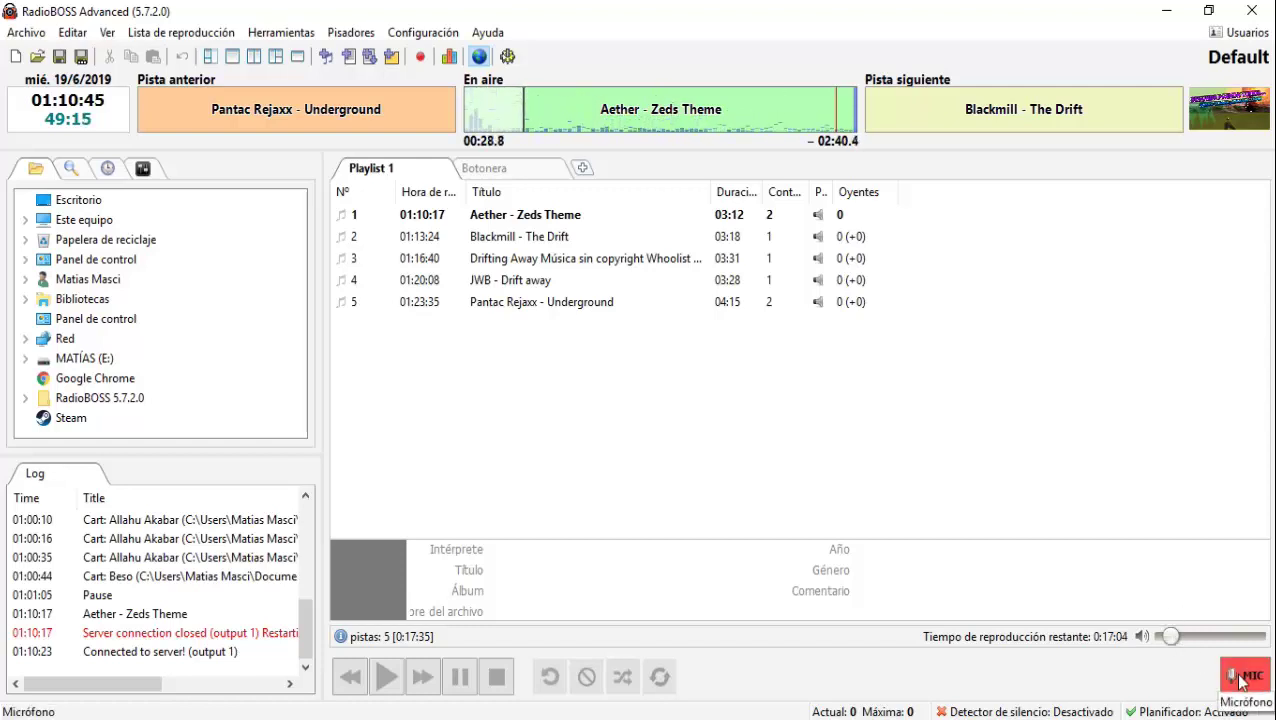
pyautogui.click(1238, 680)
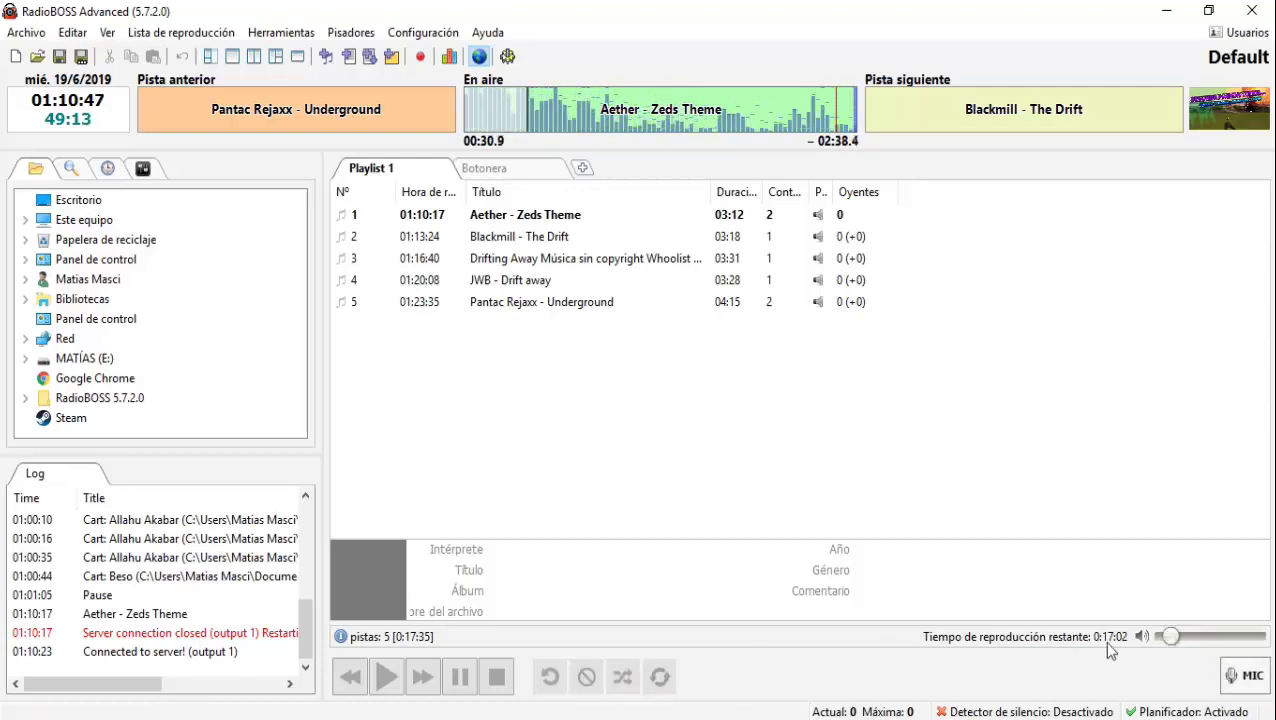
# Show the Botonera effects board, and open the Efectos de sonido folder inside EDICION DE VIDEOS in File Explorer.
pyautogui.click(530, 167)
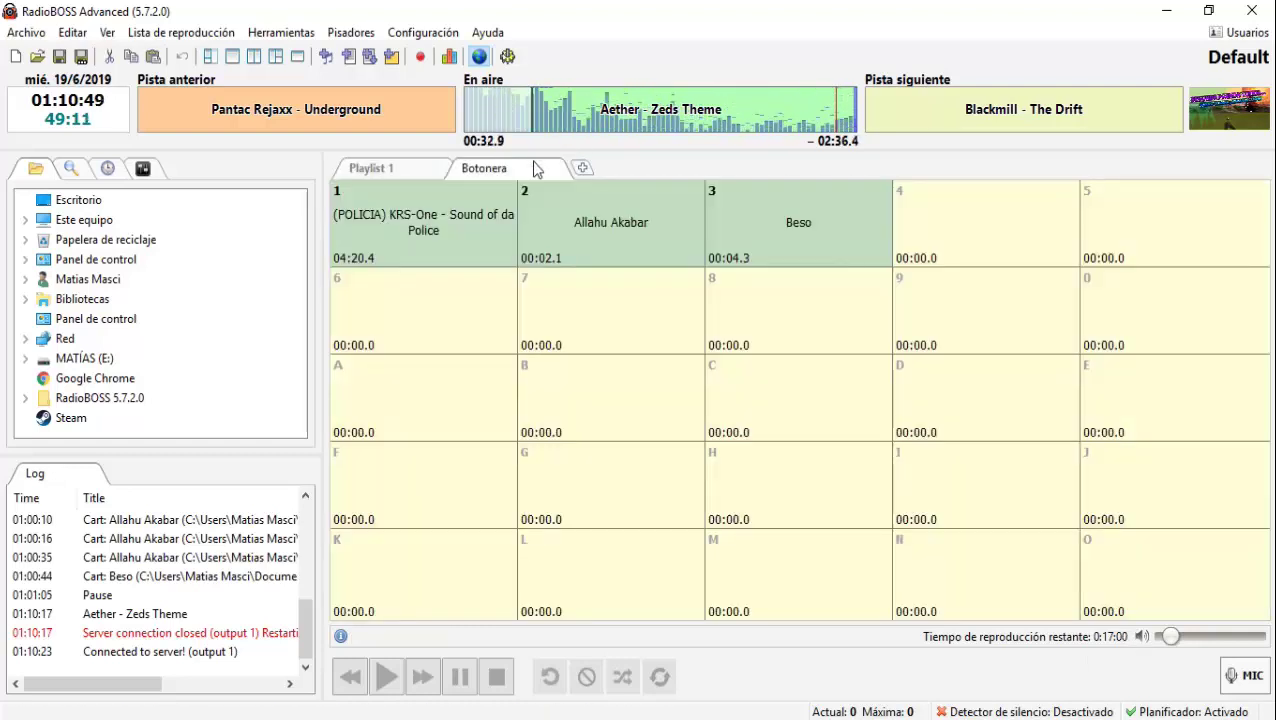
pyautogui.click(580, 170)
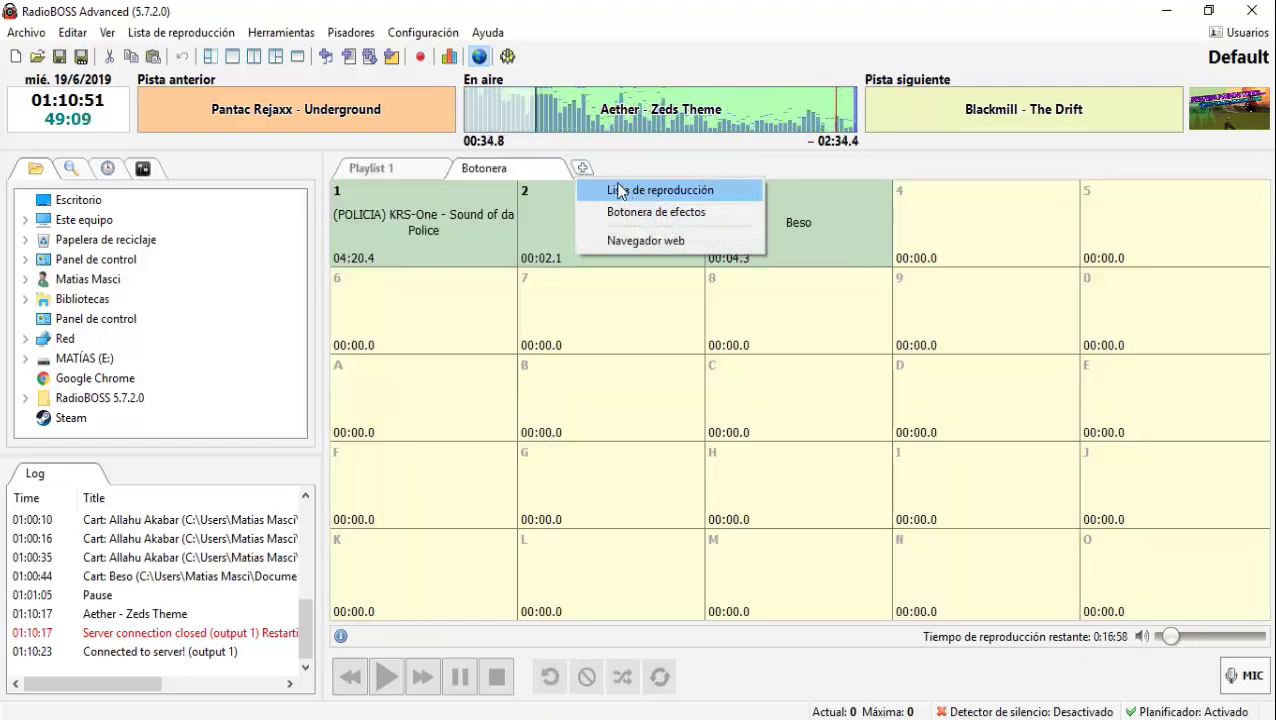
pyautogui.press('Escape')
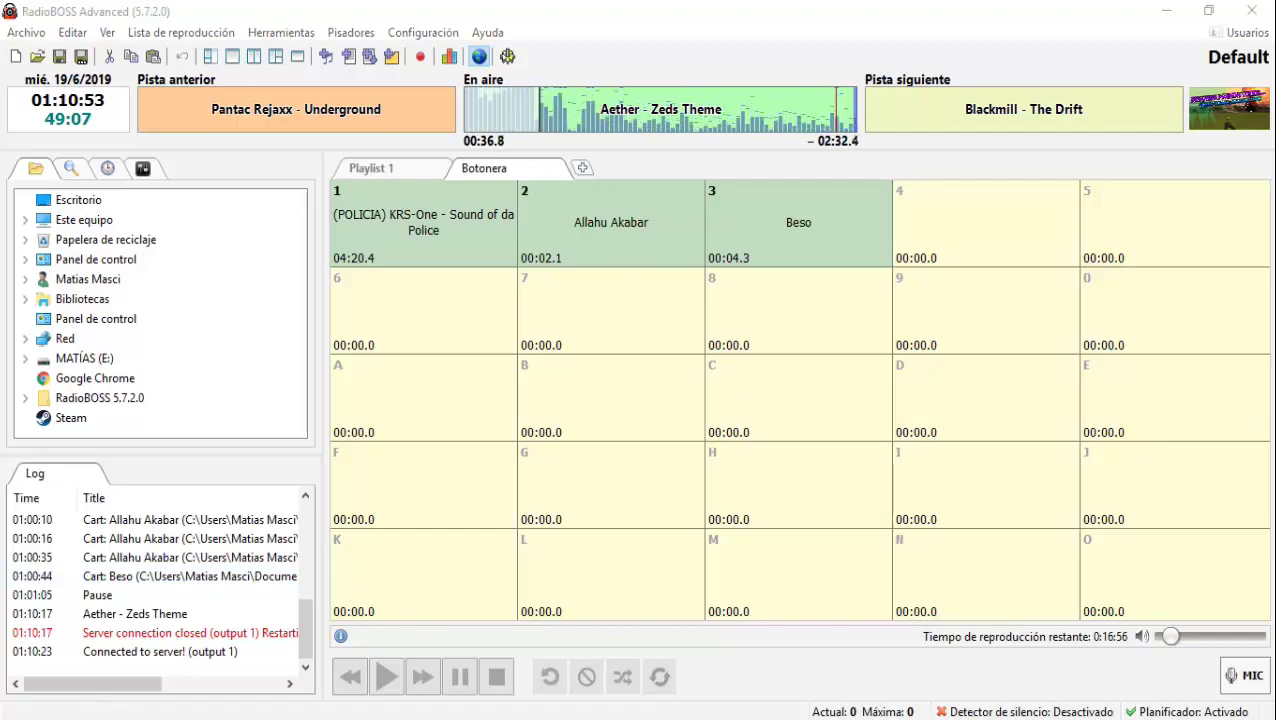
pyautogui.click(114, 712)
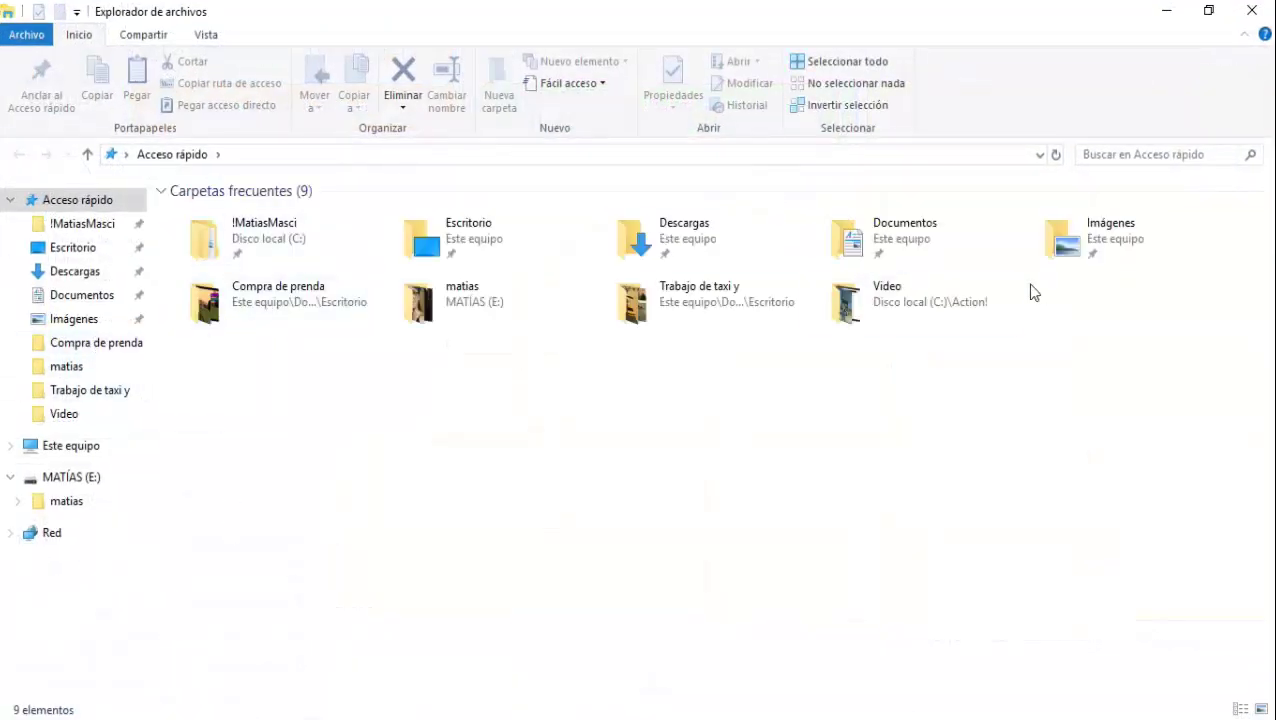
pyautogui.click(15, 712)
pyautogui.scroll(-4, 455, 590)
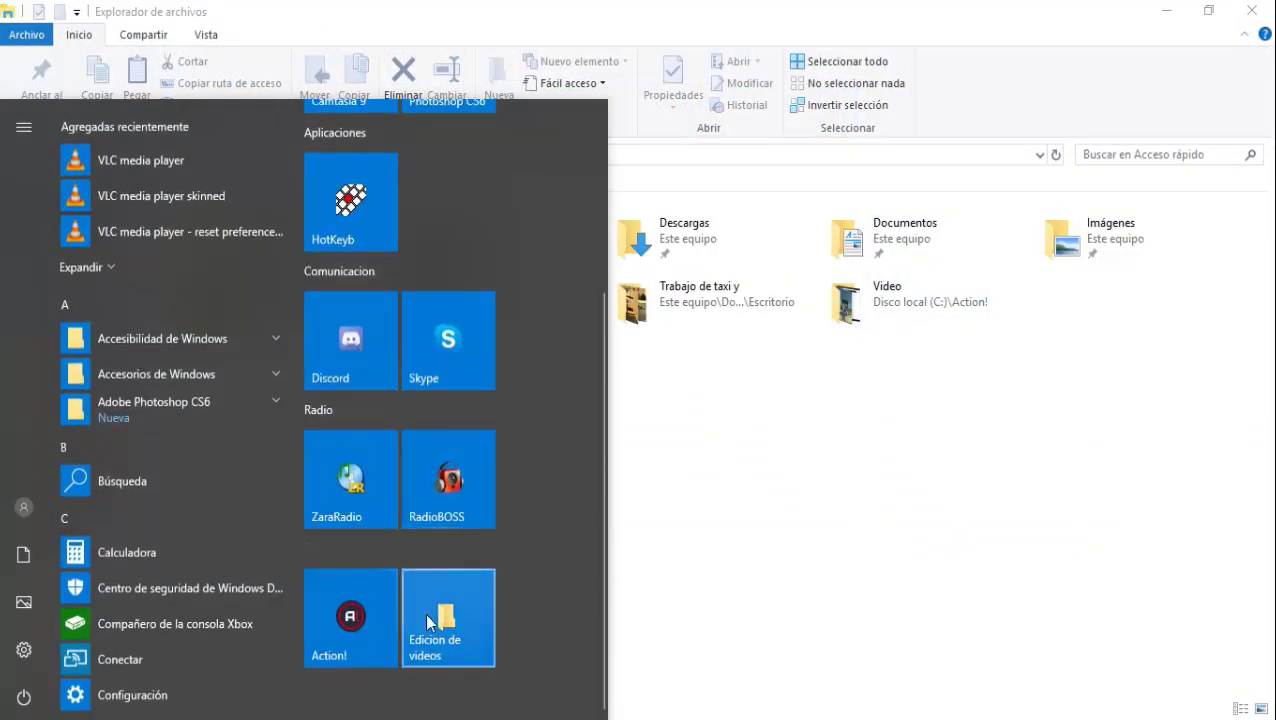
pyautogui.click(441, 620)
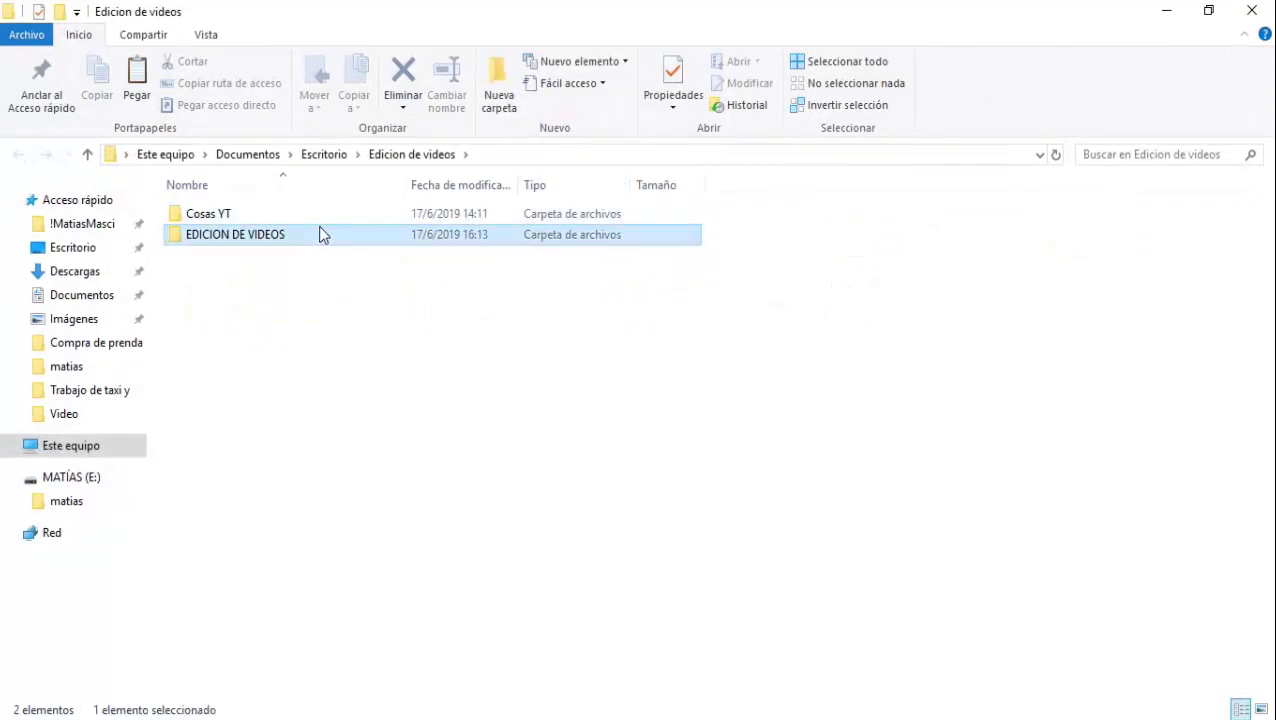
pyautogui.doubleClick(322, 234)
pyautogui.click(308, 235)
pyautogui.doubleClick(288, 218)
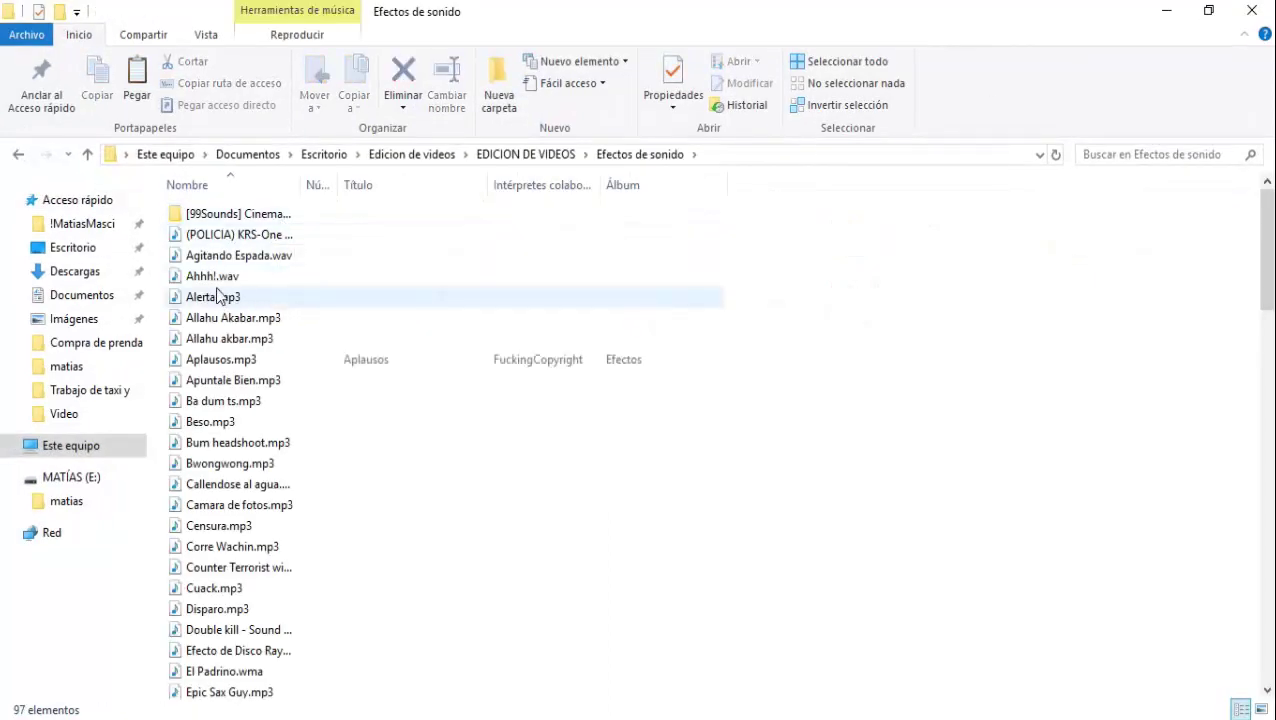
# Add Tan tan TAAAN.mp3 from the sound effects folder to slot 4 of the Botonera and play it.
pyautogui.scroll(-14, 262, 447)
pyautogui.scroll(-10, 237, 466)
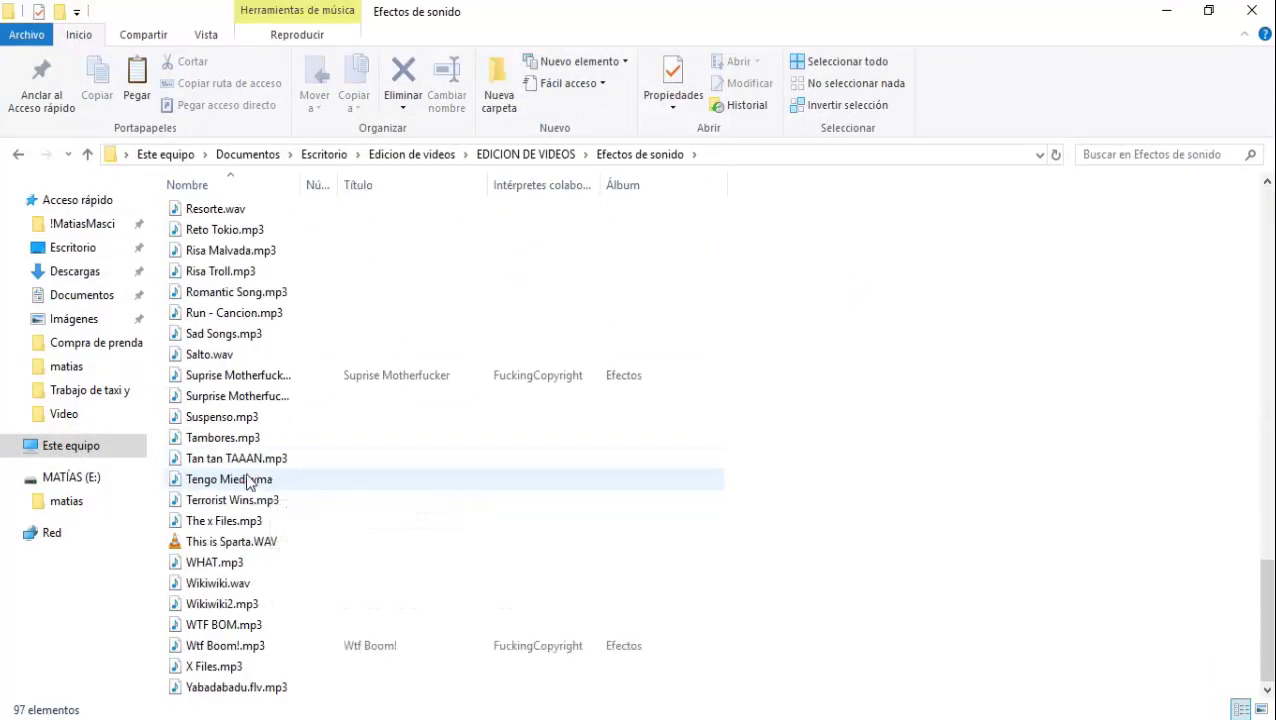
pyautogui.click(219, 444)
pyautogui.click(222, 462)
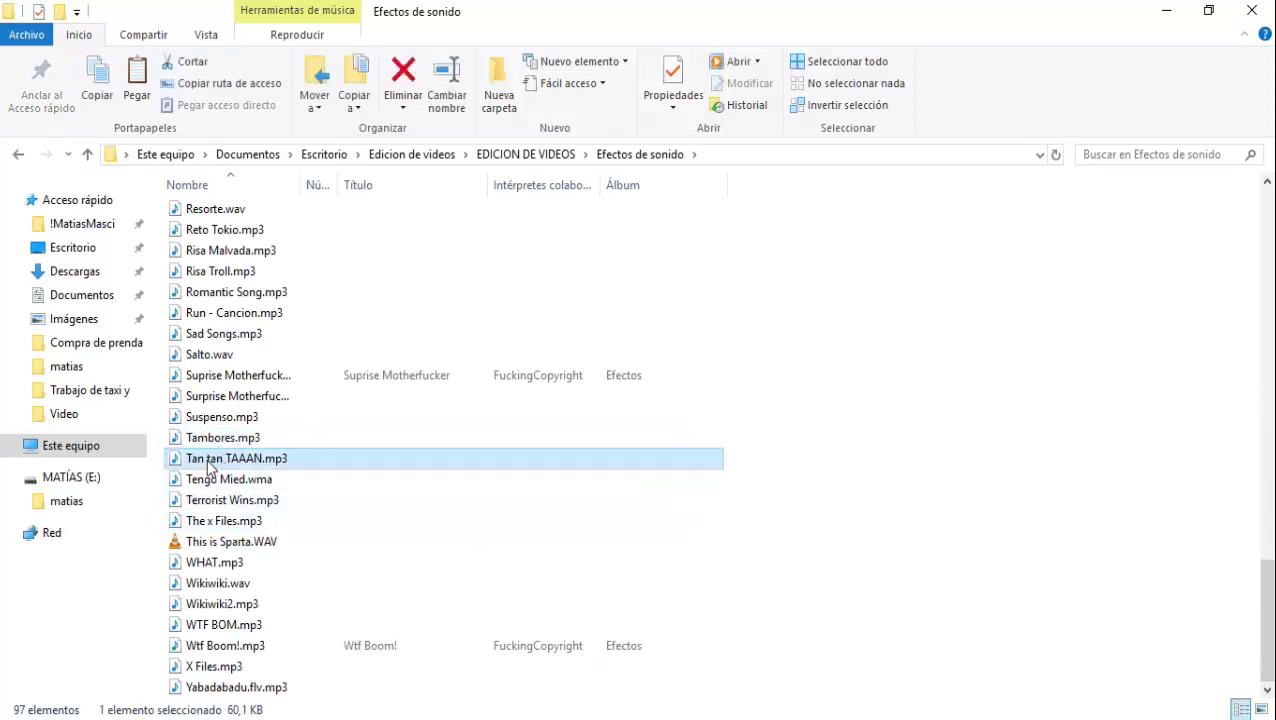
pyautogui.moveTo(208, 466); pyautogui.dragTo(914, 243)
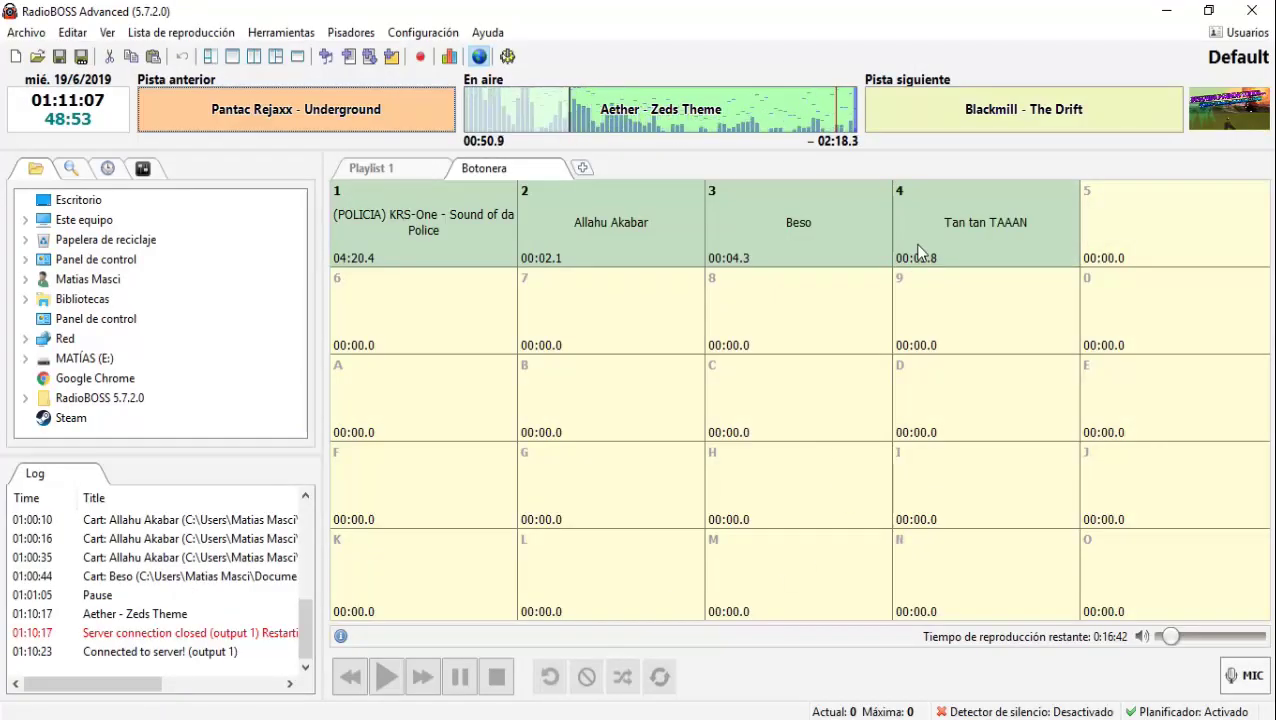
pyautogui.click(915, 243)
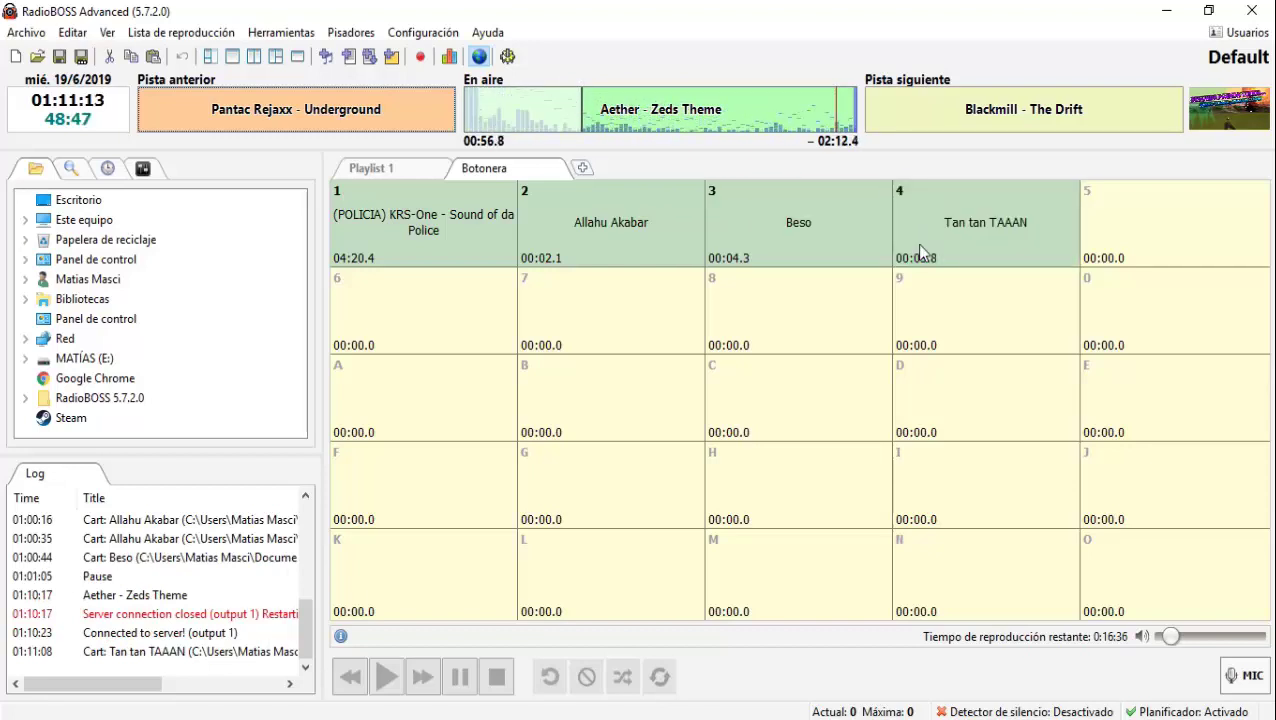
# Play Pantac Rejaxx - Underground from Playlist 1, and switch playback back to Aether - Zeds Theme.
pyautogui.click(352, 168)
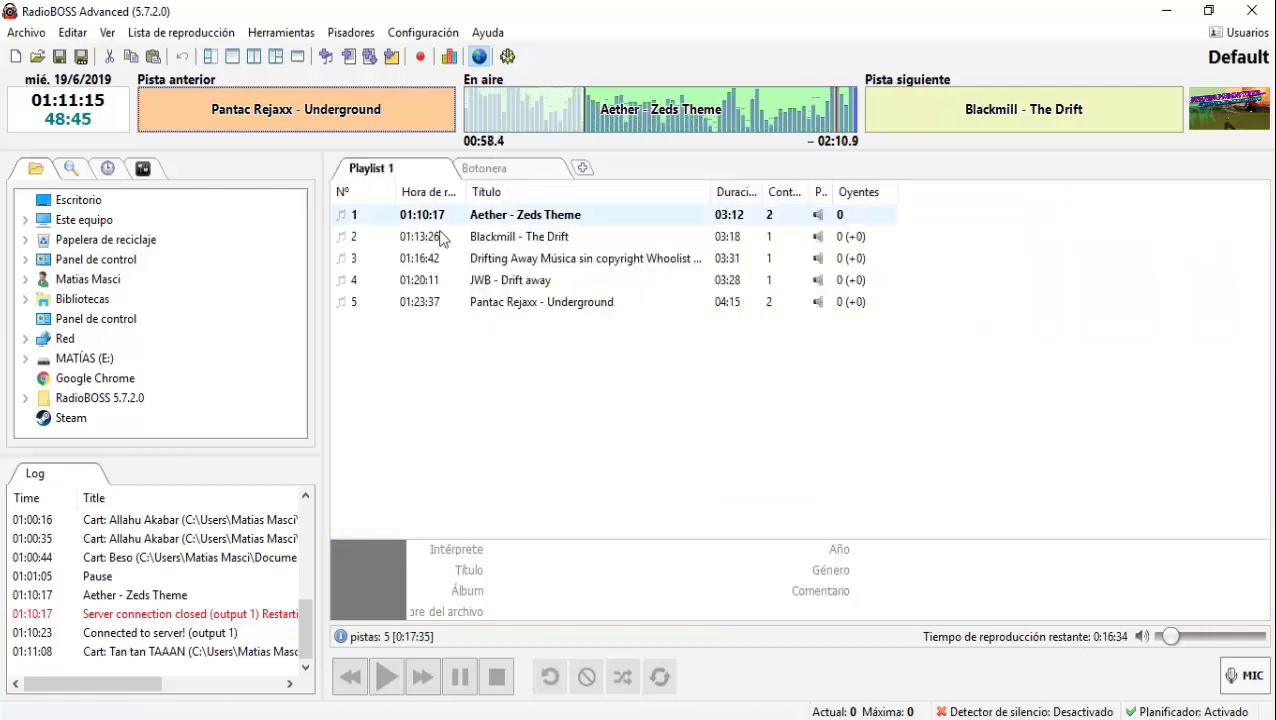
pyautogui.doubleClick(478, 301)
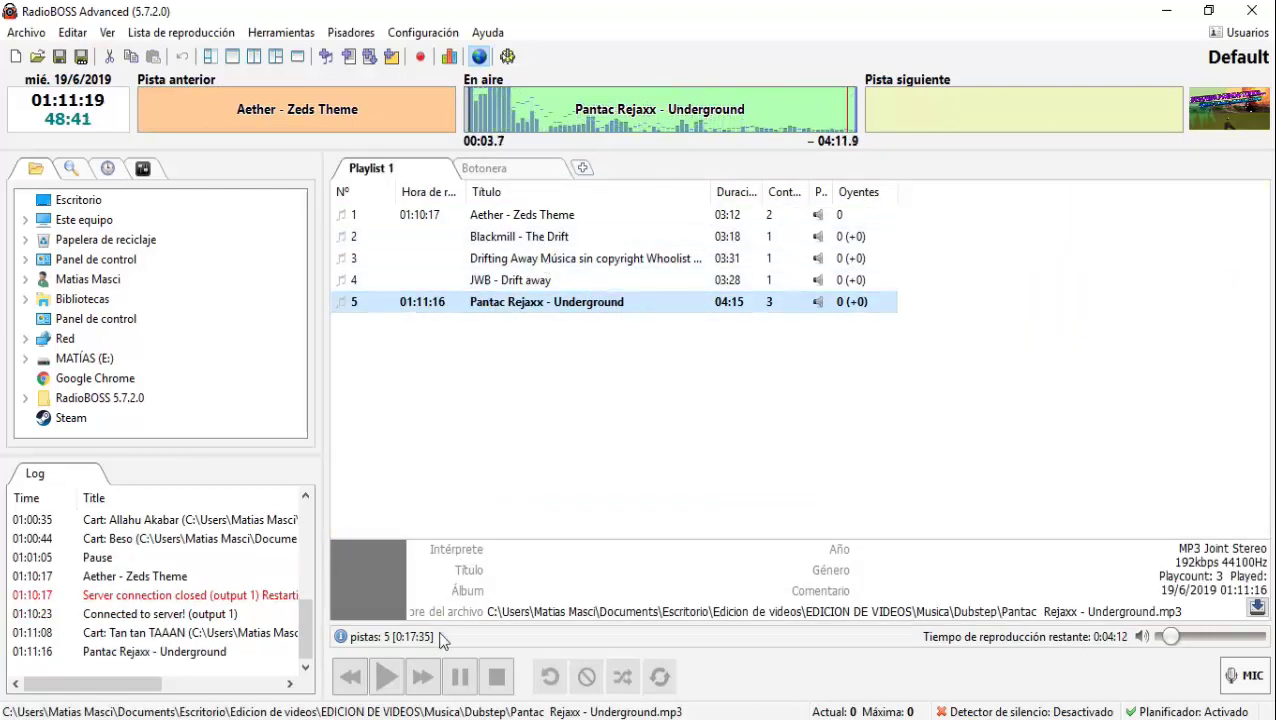
pyautogui.doubleClick(485, 214)
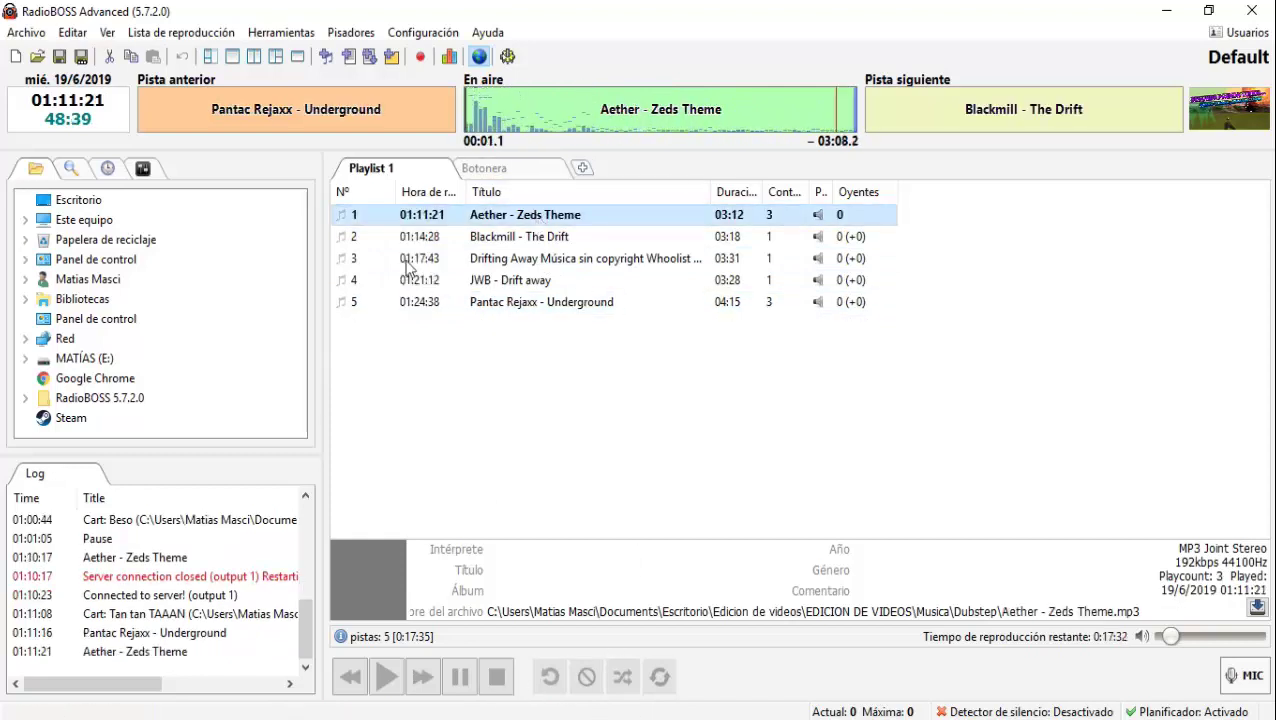
# Seek close to the end of the playing tracks to advance through Playlist 1, and pause playback on JWB - Drift away.
pyautogui.click(815, 116)
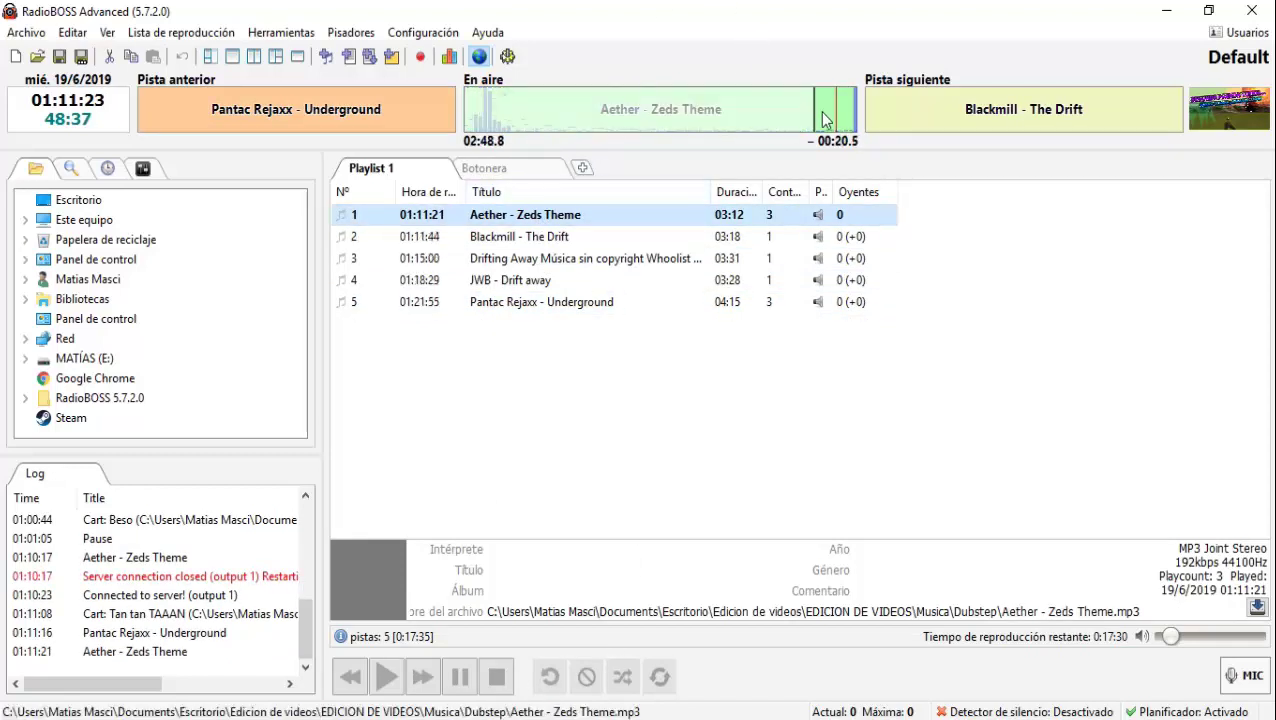
pyautogui.click(830, 118)
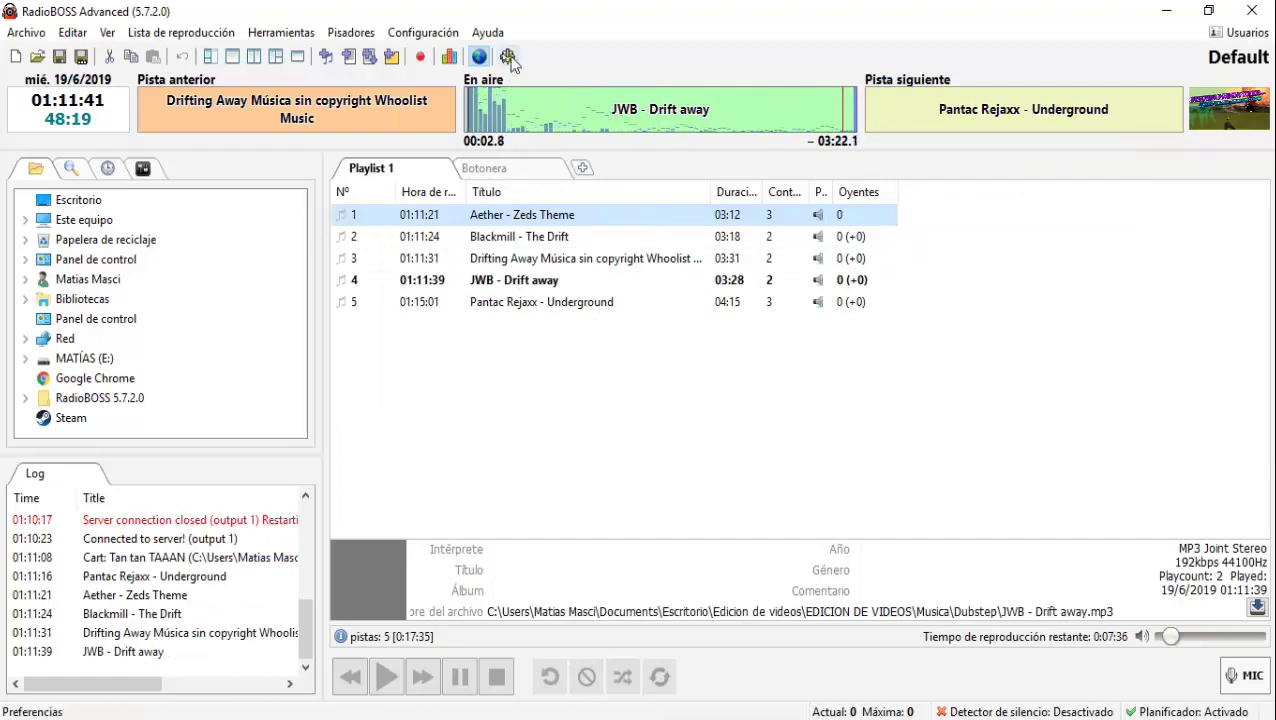
pyautogui.click(459, 677)
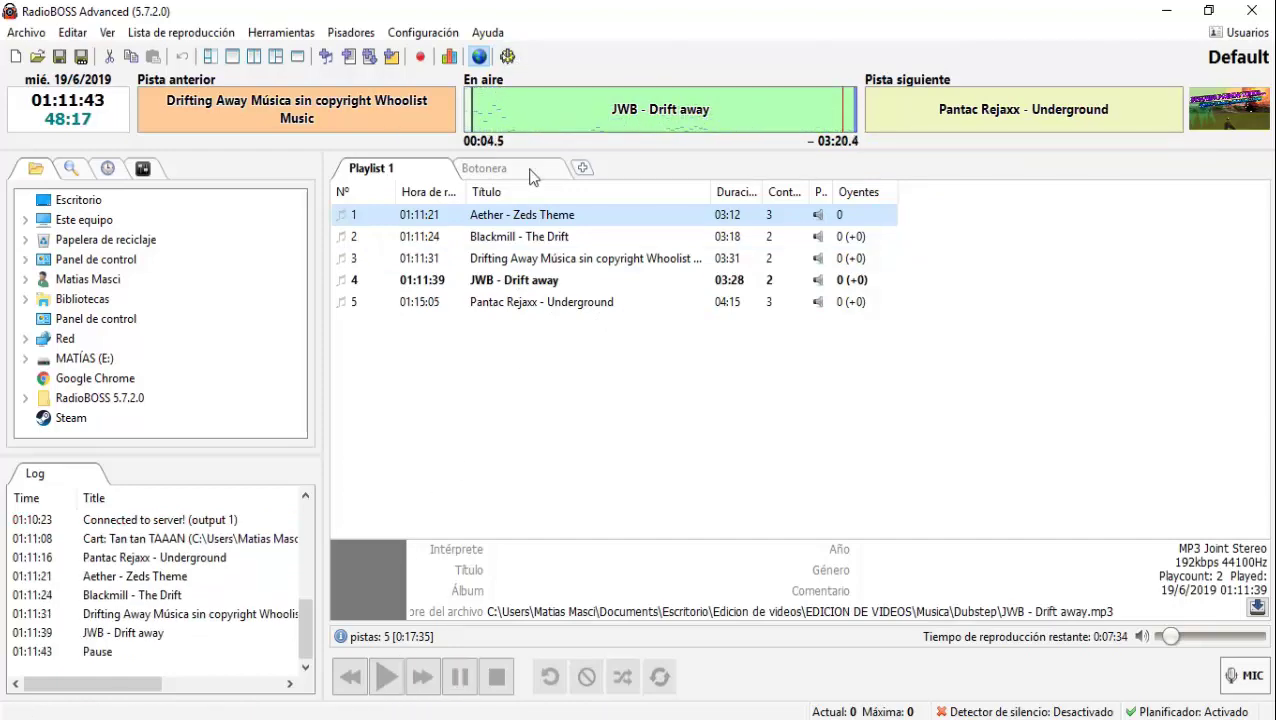
# Open the admin encoder for editing in the Emitir broadcast settings.
pyautogui.click(508, 58)
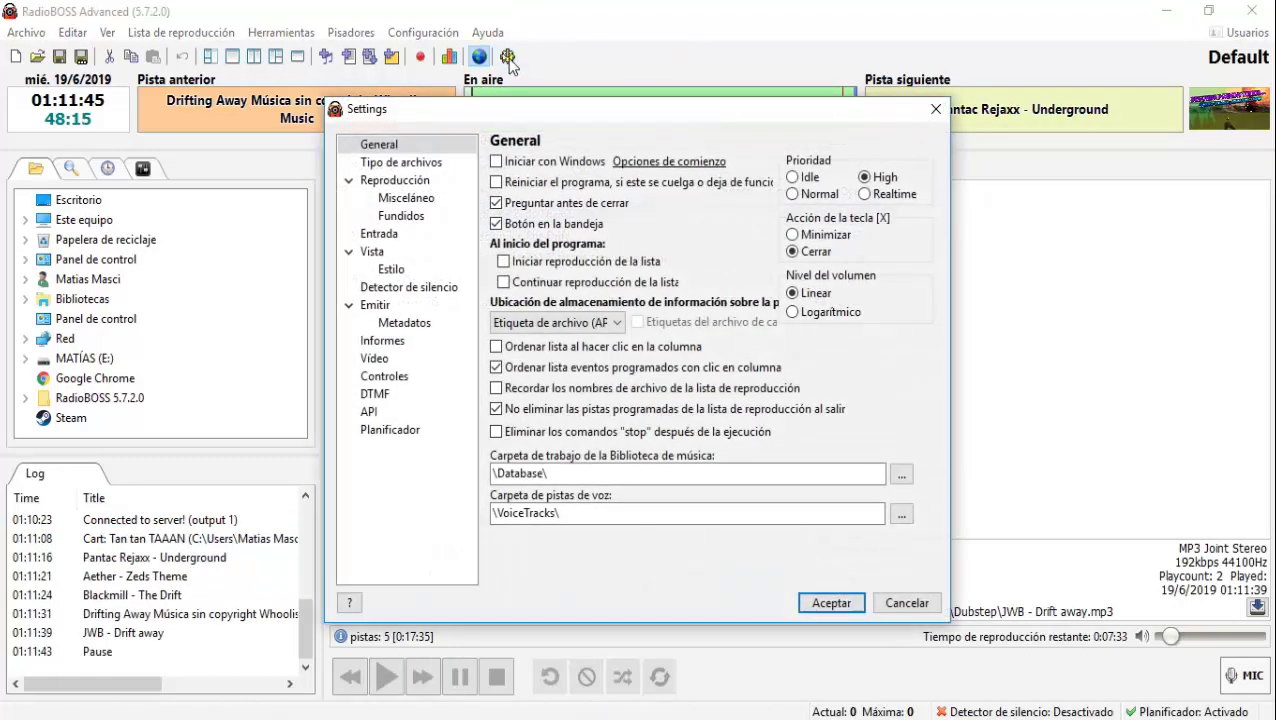
pyautogui.click(401, 304)
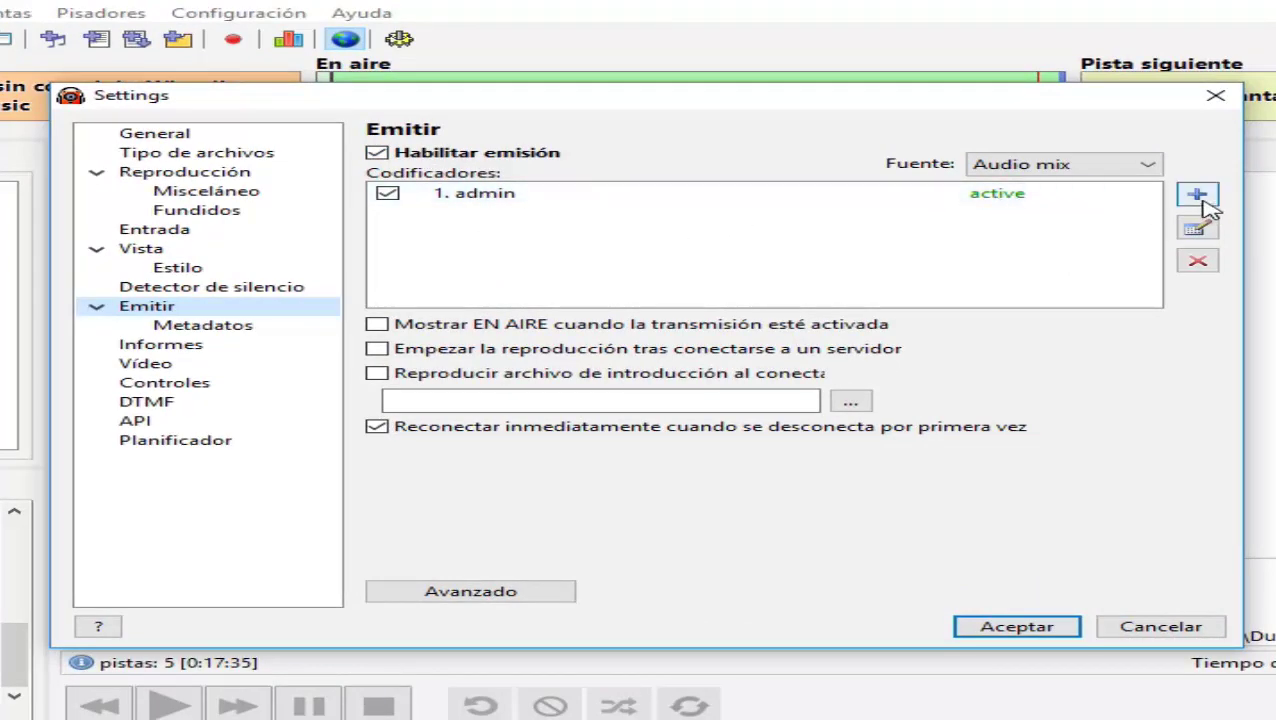
pyautogui.doubleClick(1000, 205)
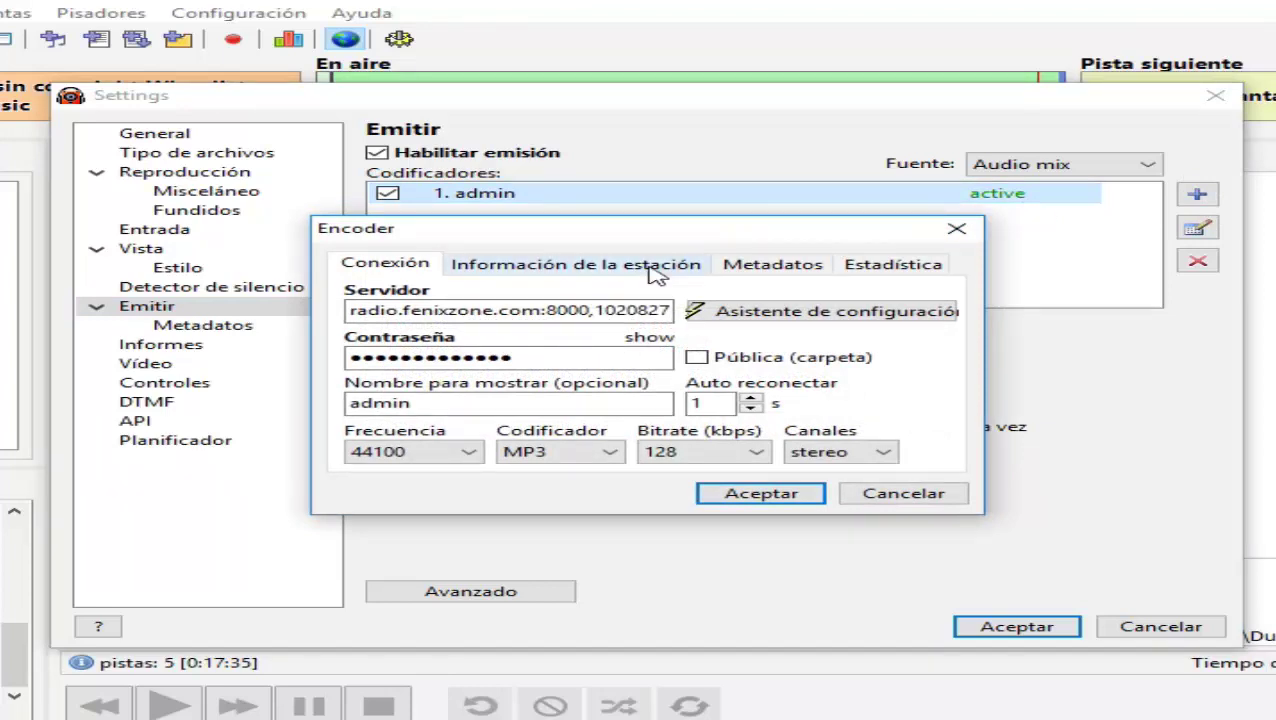
# Review the encoder's configuration assistant for SHOUTcast v2, examining the server address, port, user, password and Stream ID fields, and cancel it.
pyautogui.click(762, 315)
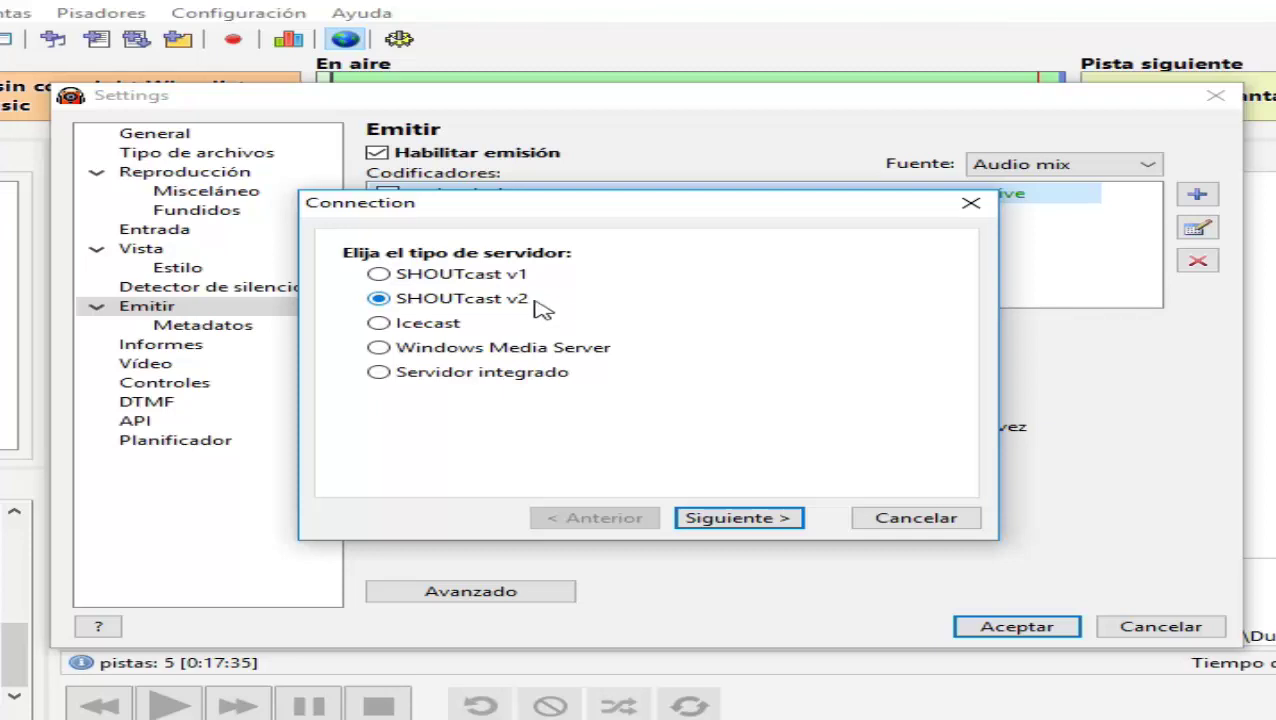
pyautogui.click(738, 518)
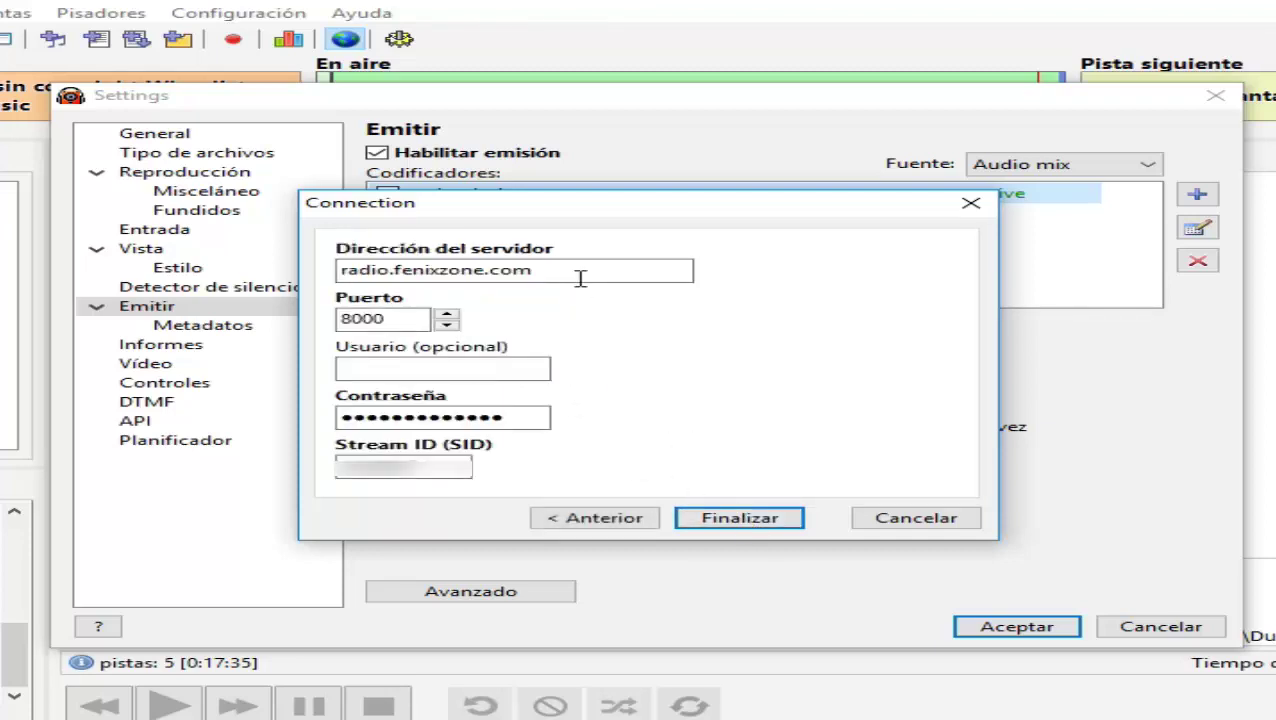
pyautogui.moveTo(580, 278); pyautogui.dragTo(130, 276)
pyautogui.moveTo(343, 270); pyautogui.dragTo(516, 273)
pyautogui.click(517, 273)
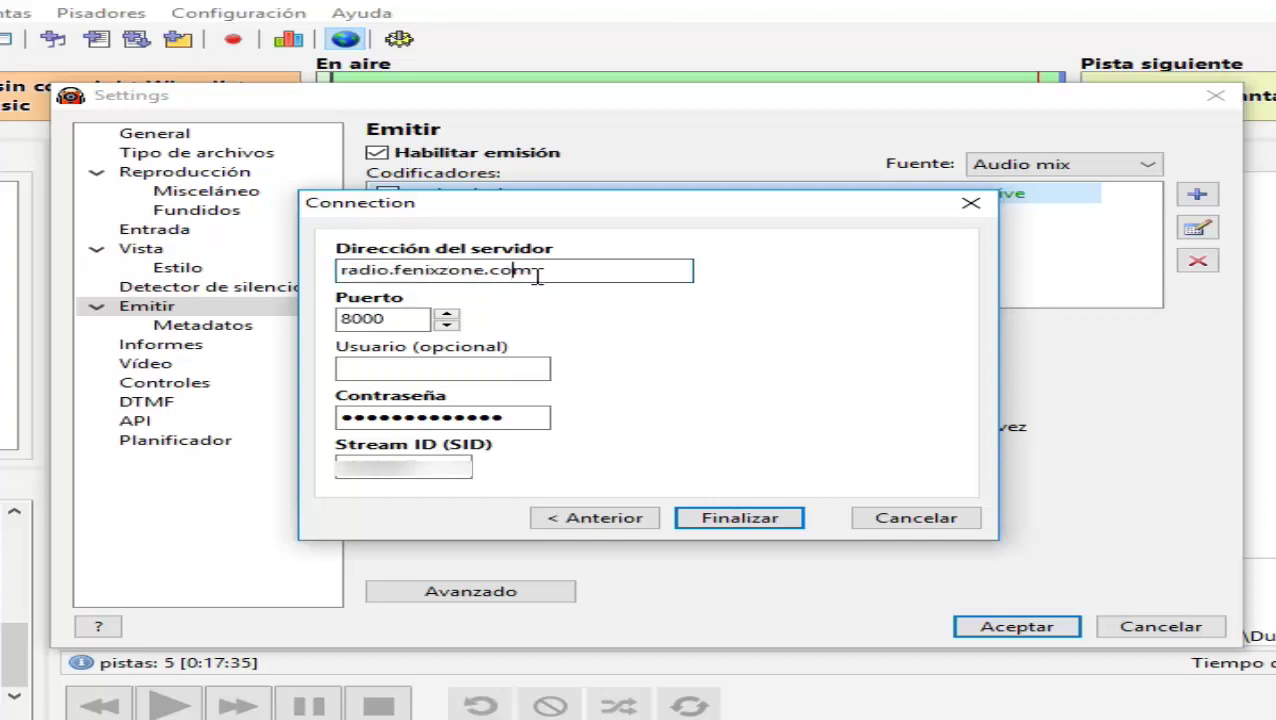
pyautogui.doubleClick(365, 318)
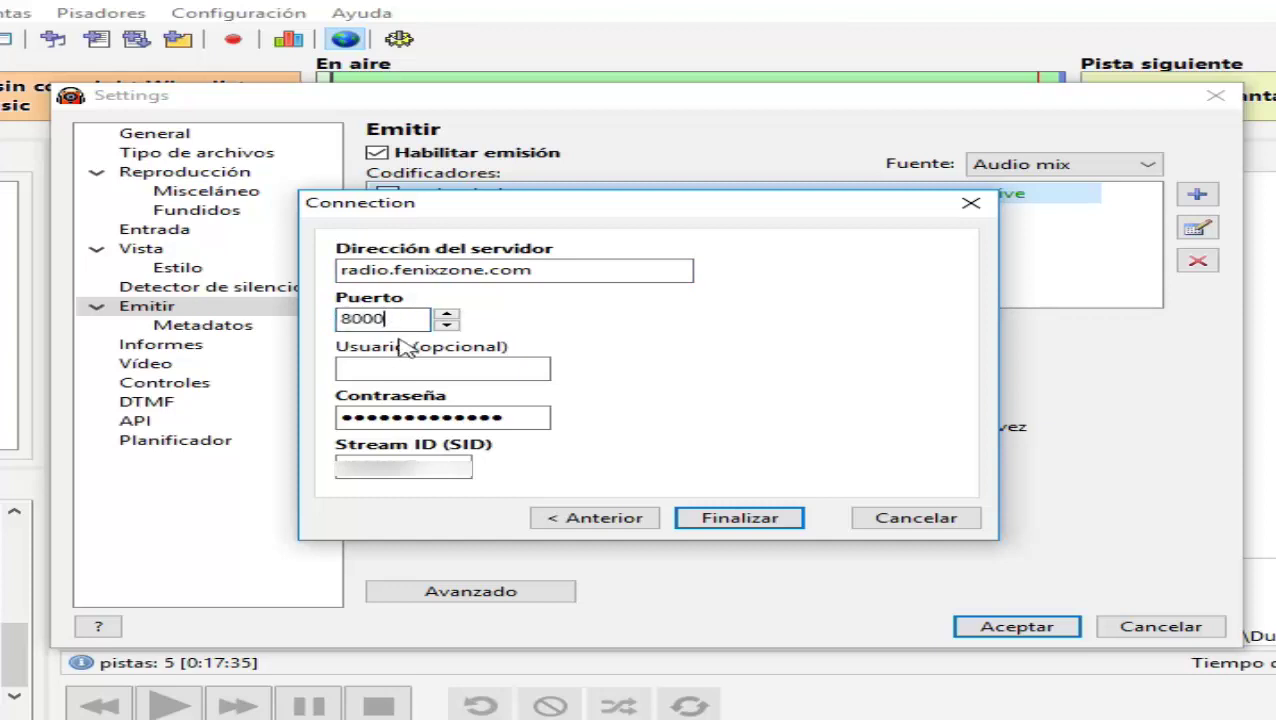
pyautogui.click(358, 366)
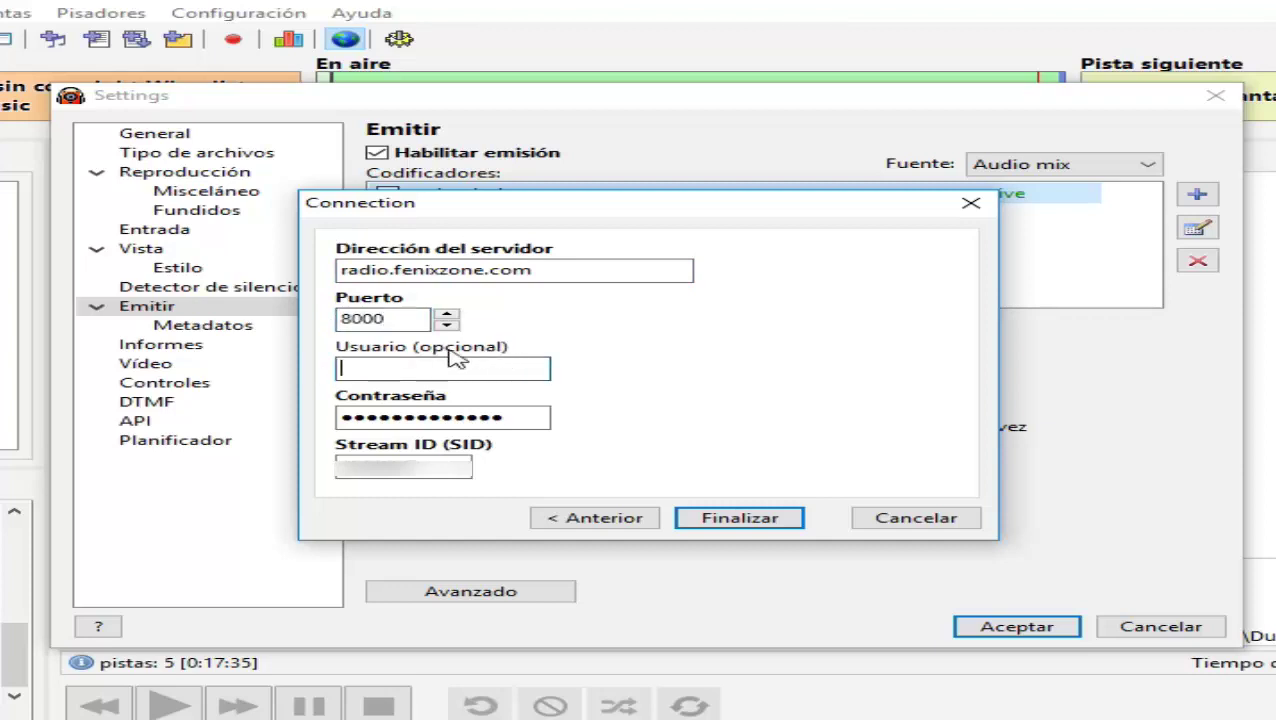
pyautogui.click(432, 417)
pyautogui.moveTo(503, 417); pyautogui.dragTo(349, 418)
pyautogui.click(432, 418)
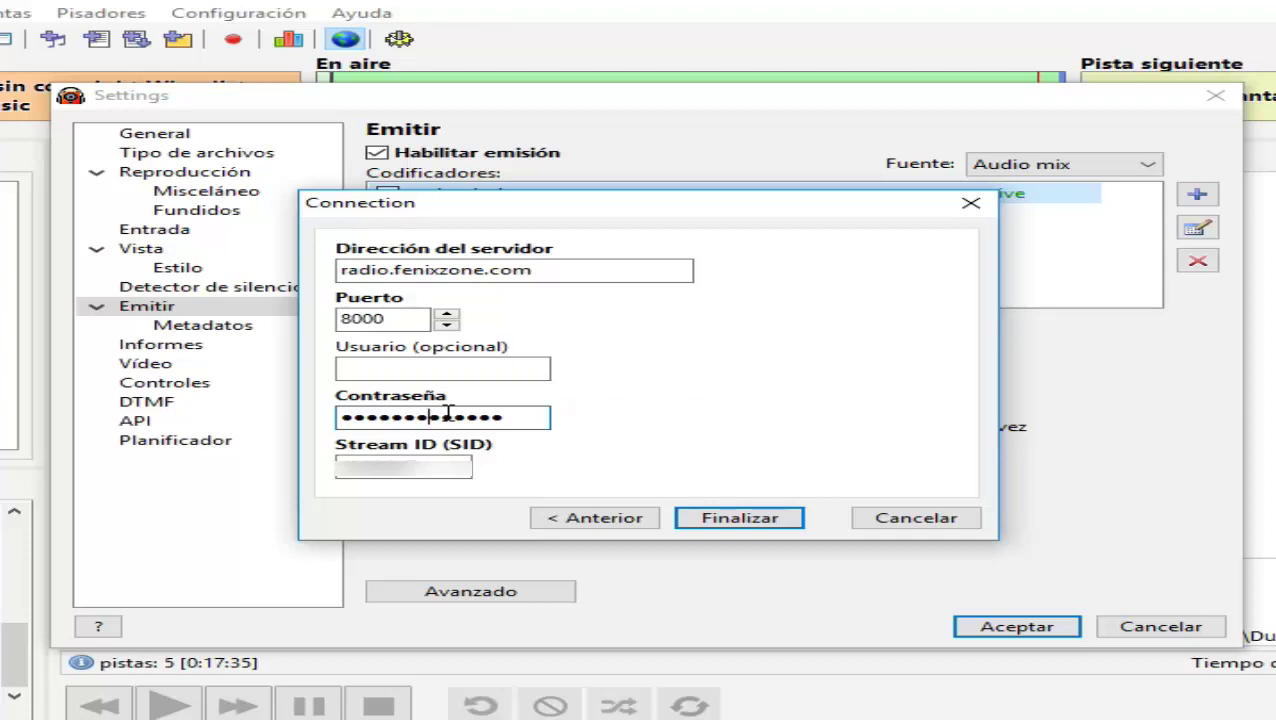
pyautogui.click(422, 467)
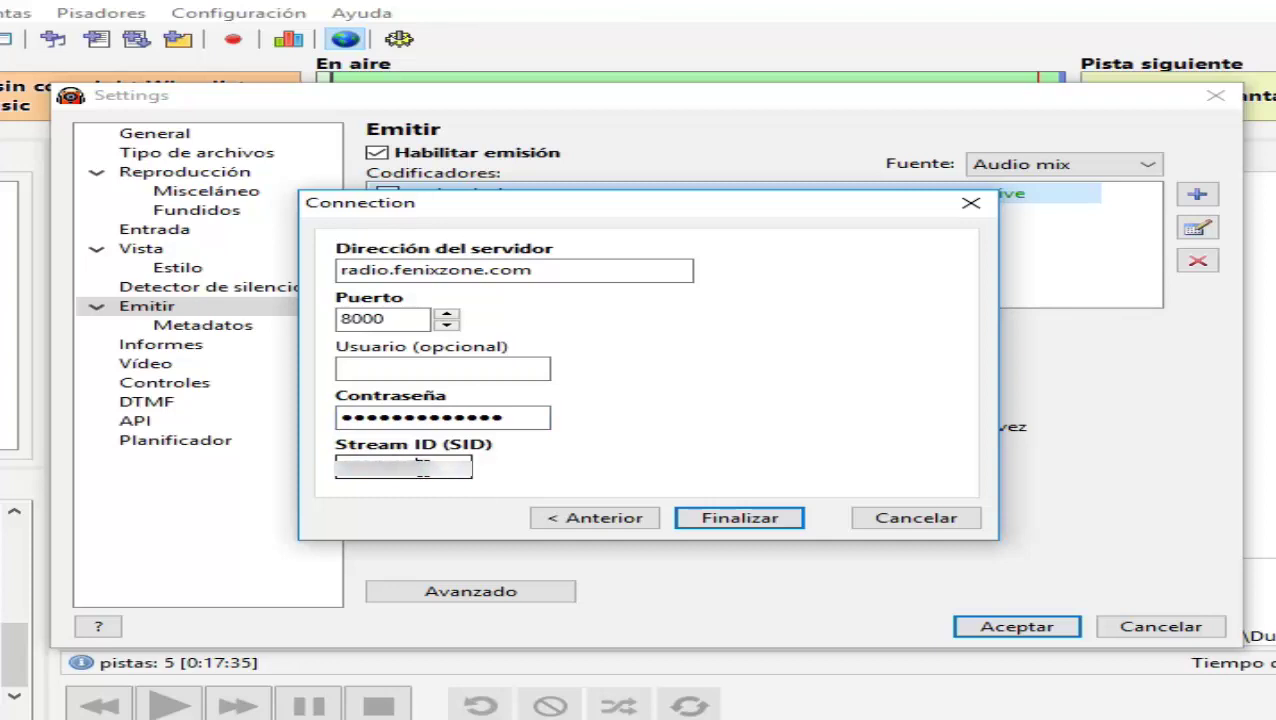
pyautogui.click(876, 526)
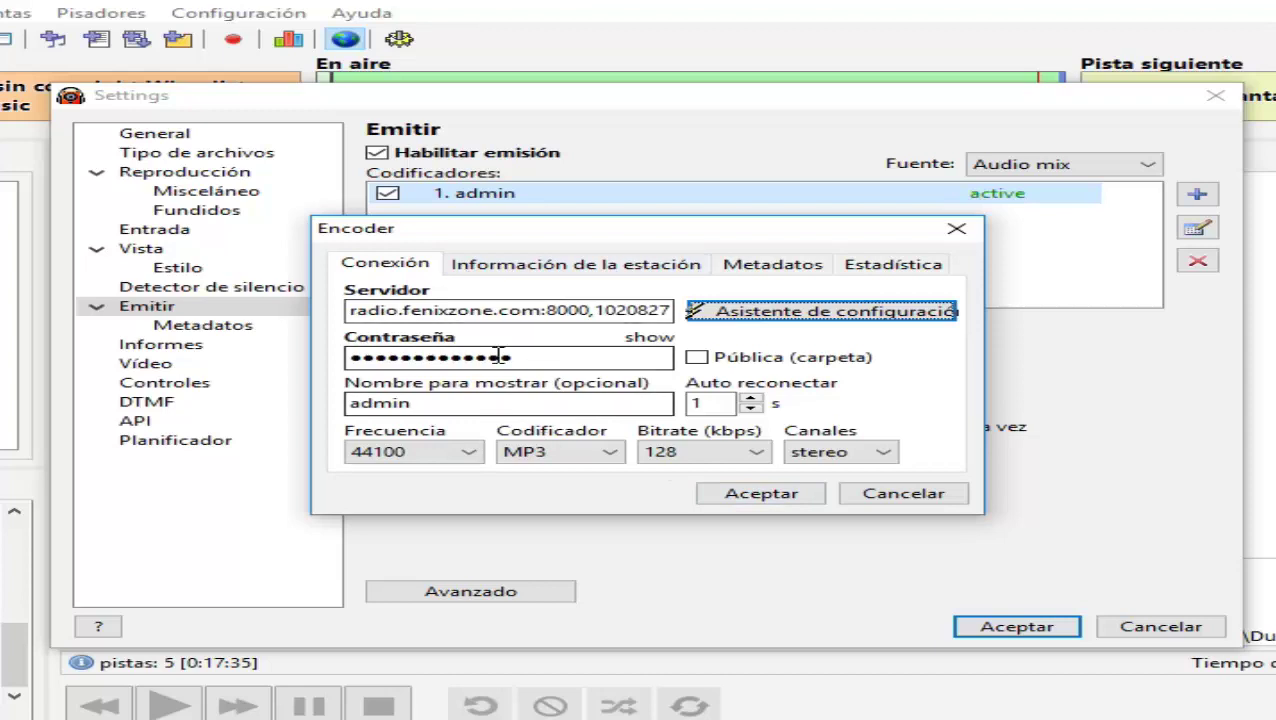
# Check the auto-reconnect interval of the admin encoder and accept its connection settings.
pyautogui.click(710, 402)
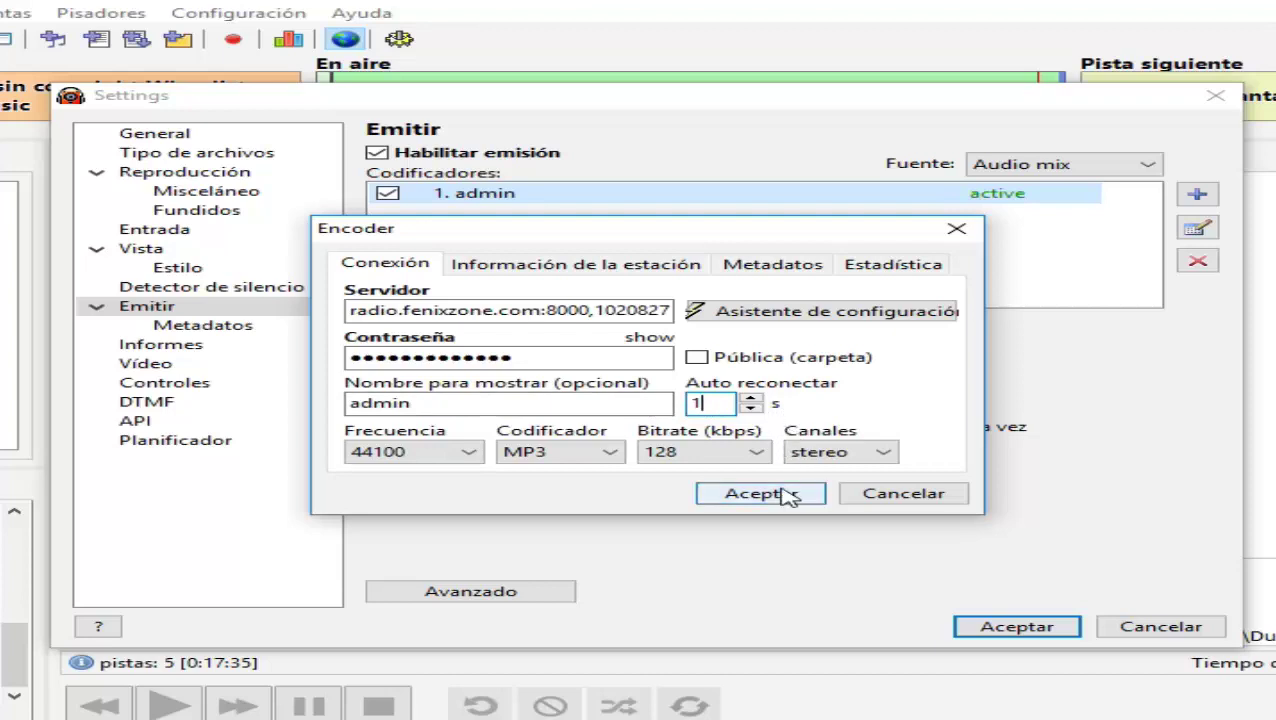
pyautogui.click(735, 494)
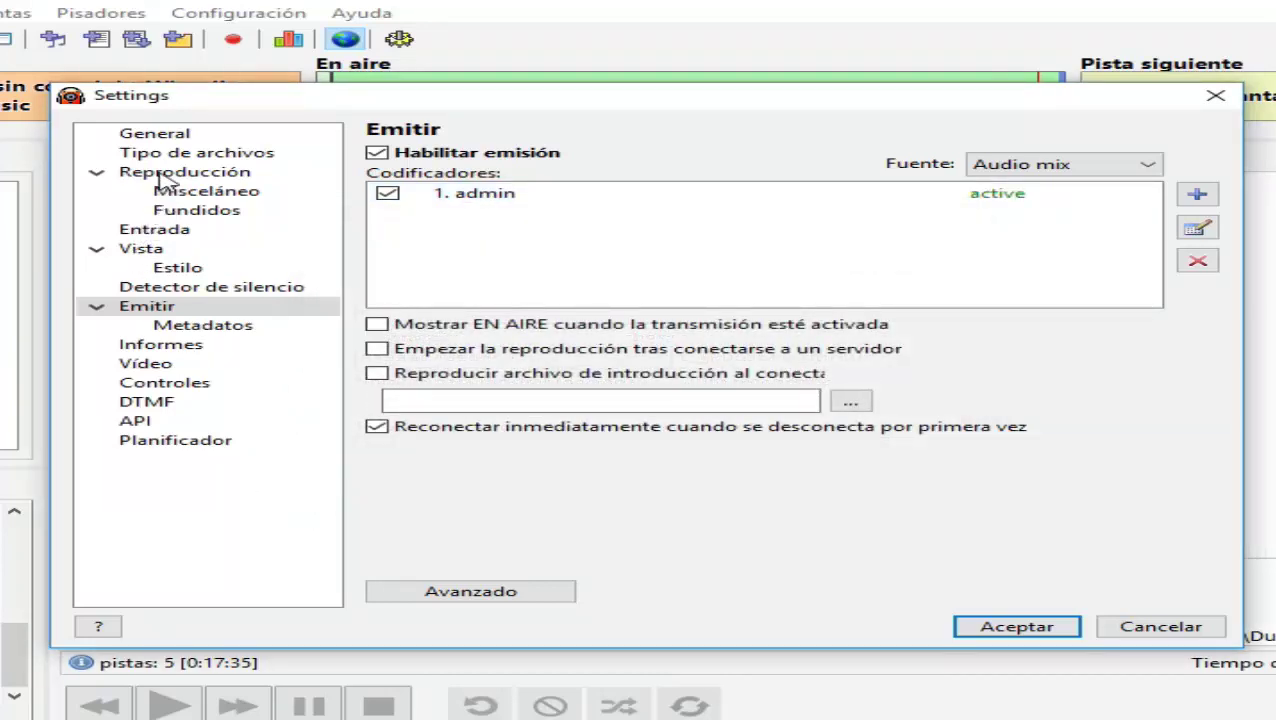
# Review the General, Tipo de archivos, Reproducción, Misceláneo and Fundidos settings, examine the playlist fade-in duration, and cancel the settings.
pyautogui.click(160, 134)
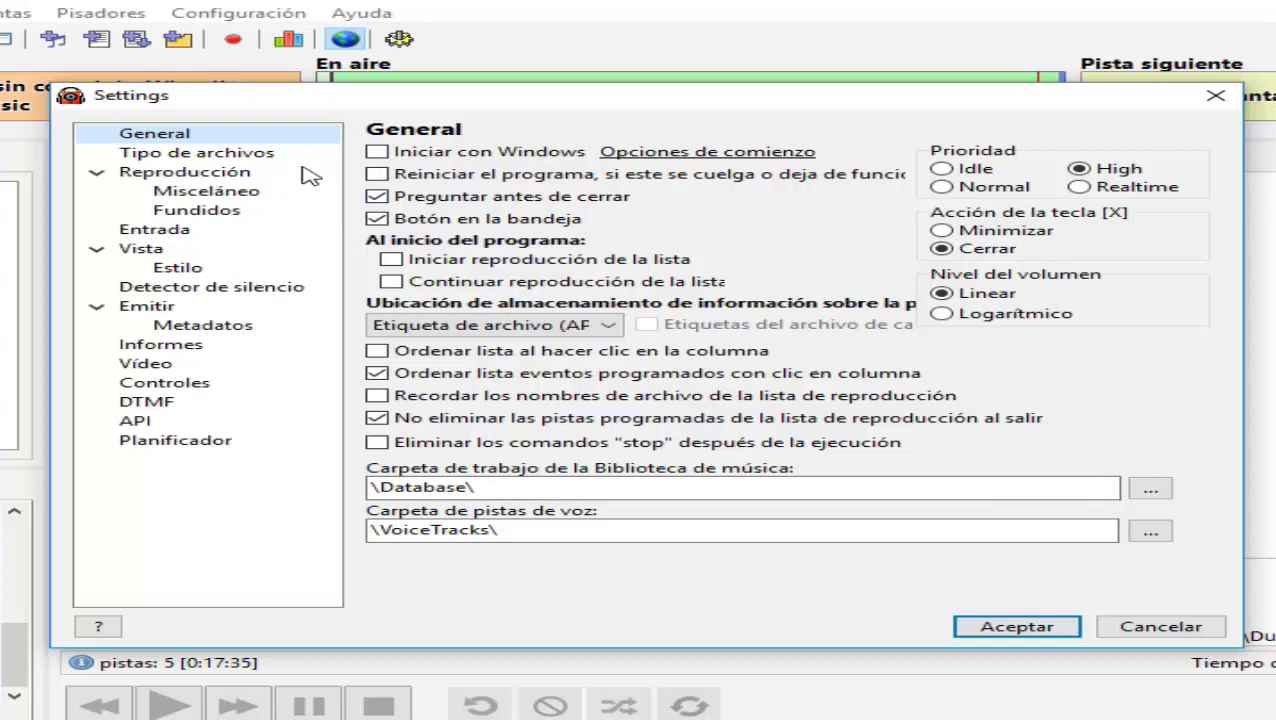
pyautogui.click(176, 158)
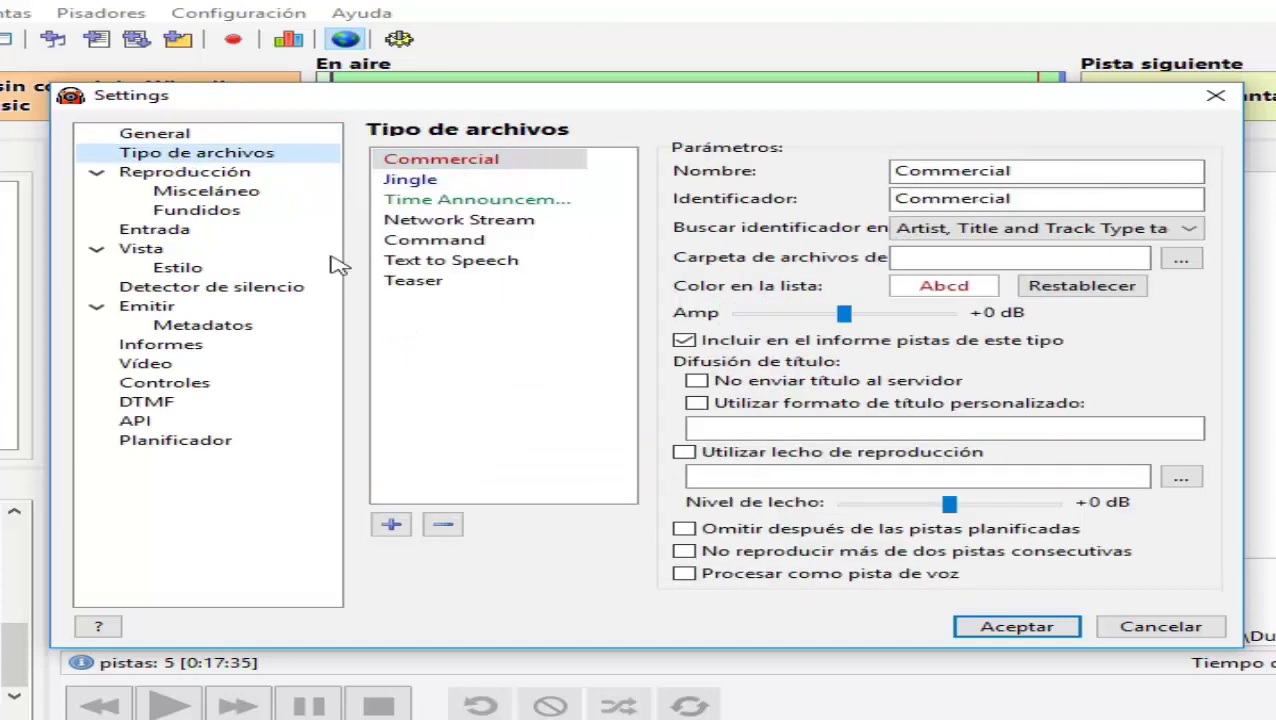
pyautogui.click(134, 172)
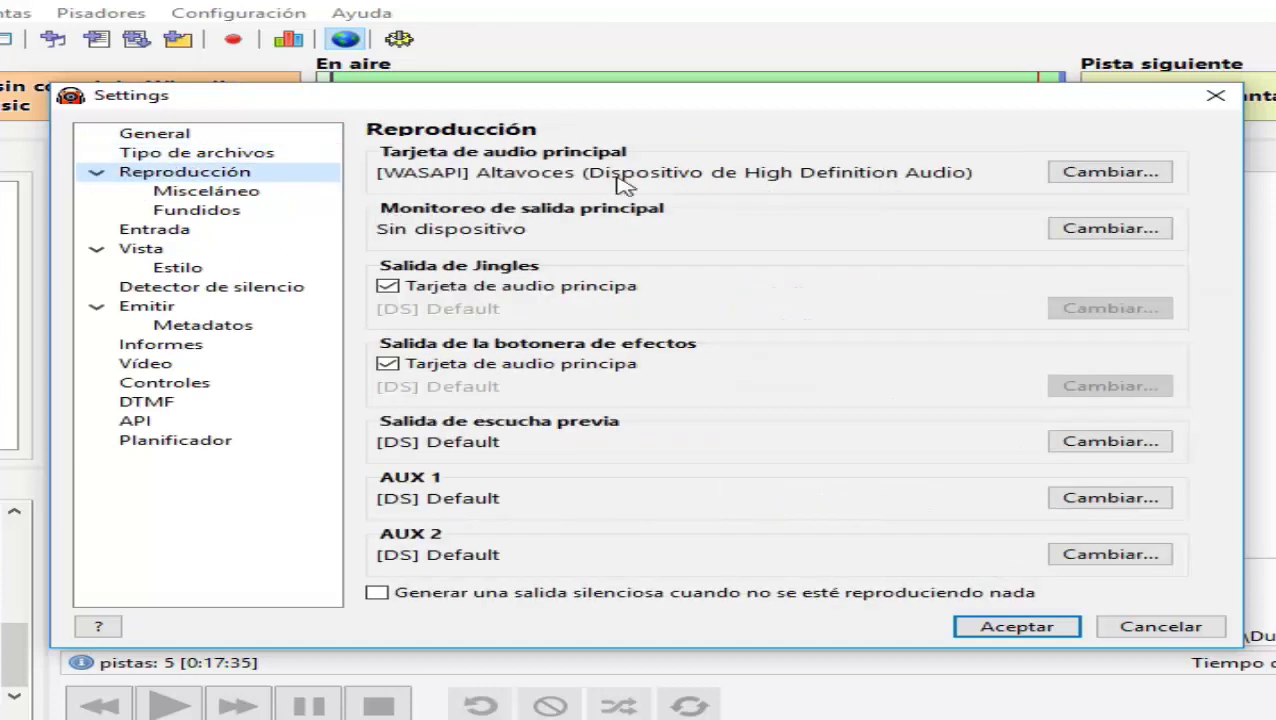
pyautogui.click(162, 196)
pyautogui.click(176, 212)
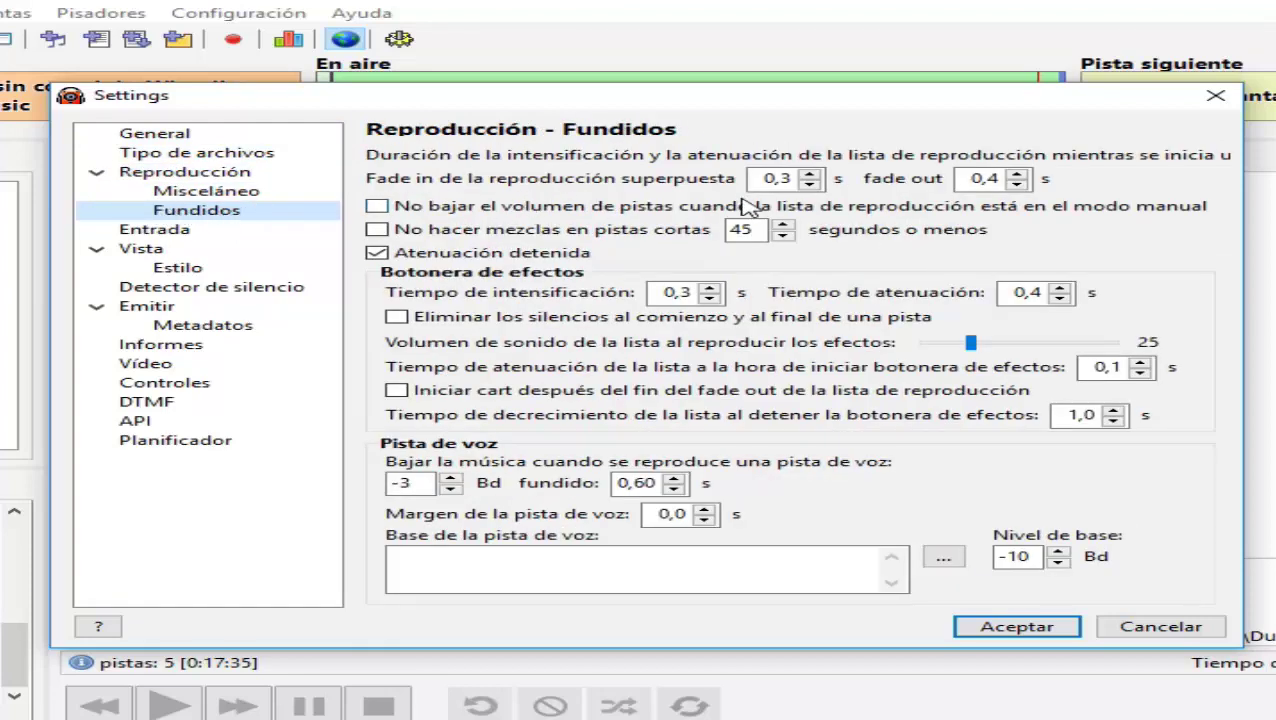
pyautogui.doubleClick(779, 178)
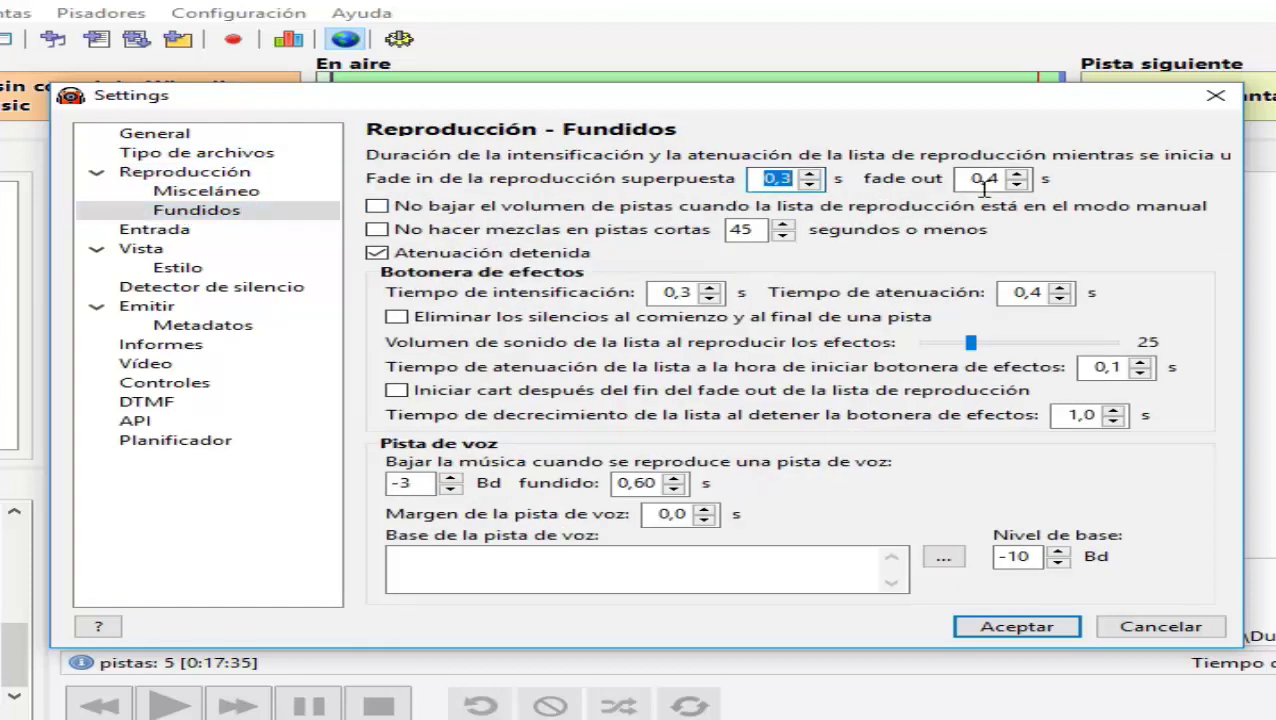
pyautogui.click(1162, 626)
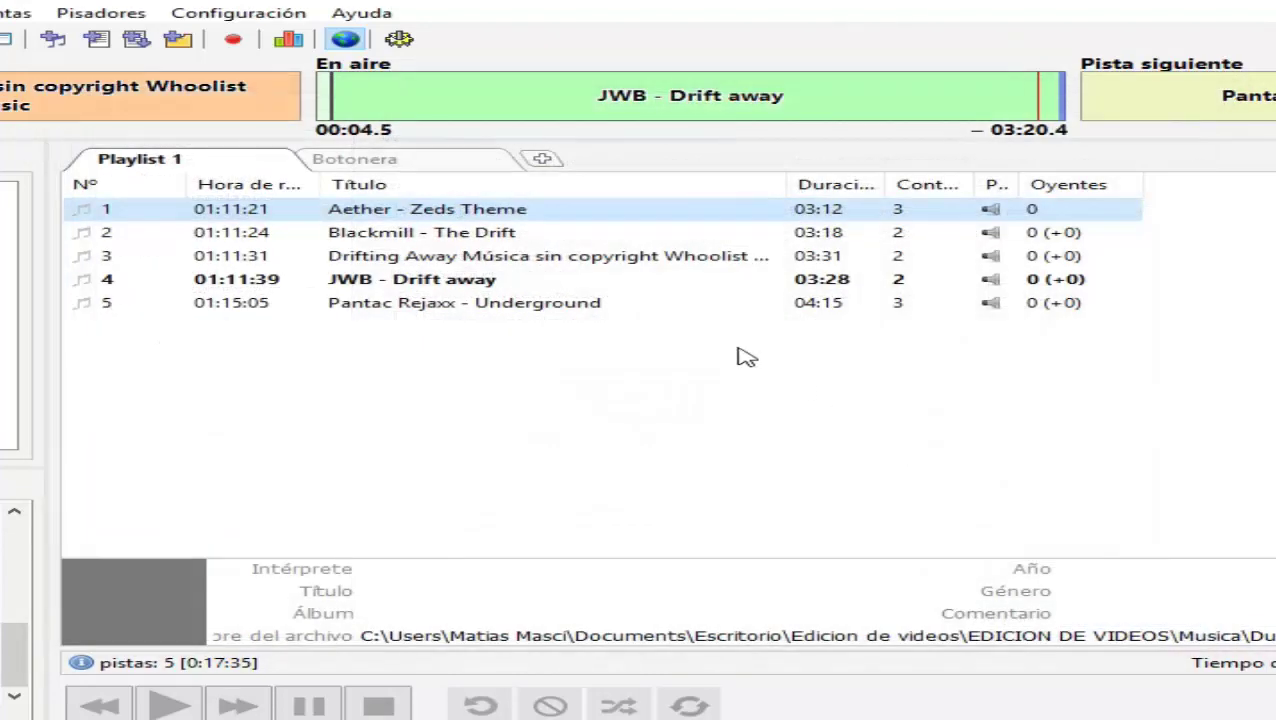
# Play Aether - Zeds Theme from Playlist 1 and seek close to its end to demonstrate the crossfade.
pyautogui.doubleClick(470, 218)
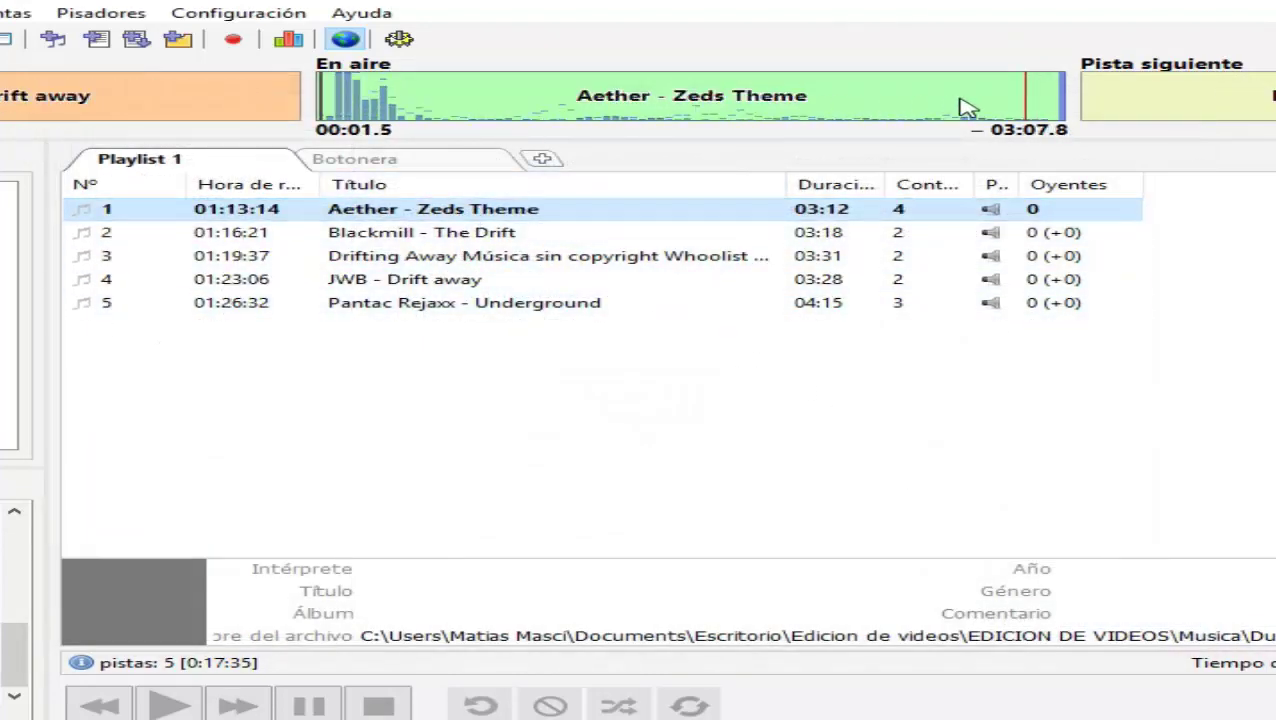
pyautogui.click(1025, 100)
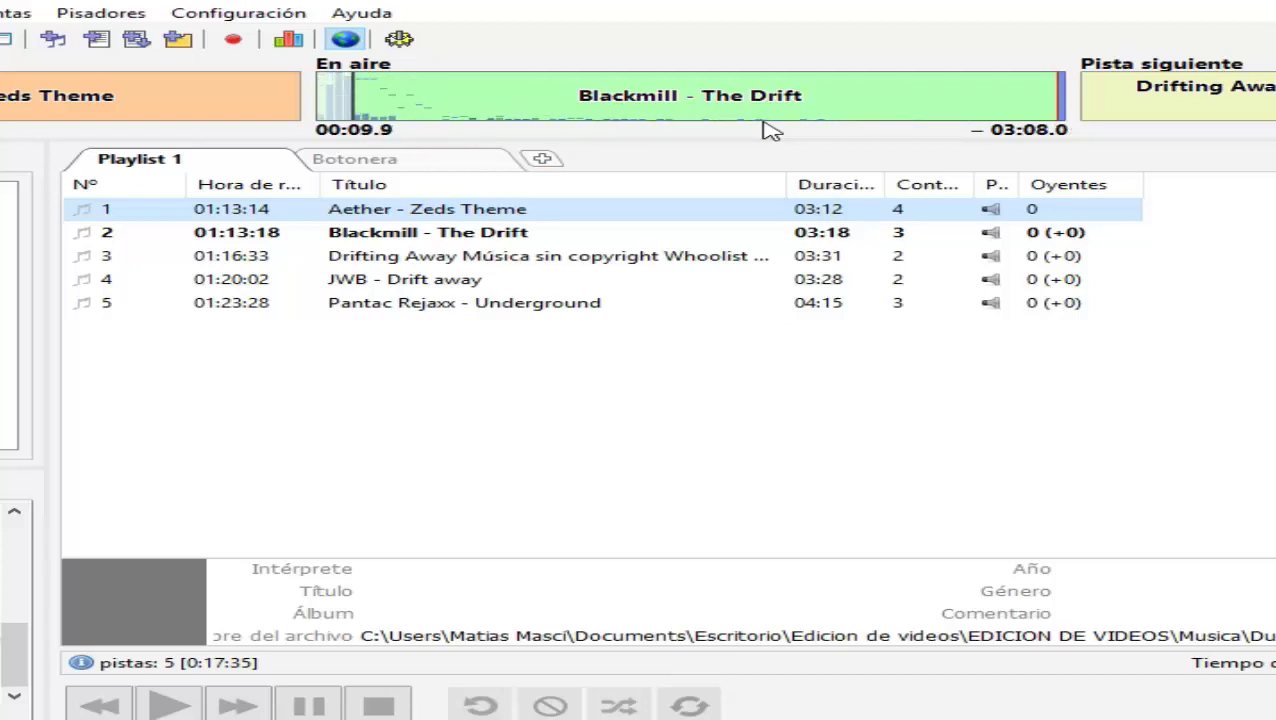
# Enable removal of silences at the start and end of a track for the effects board in the Fundidos settings.
pyautogui.click(401, 38)
pyautogui.click(232, 190)
pyautogui.click(238, 209)
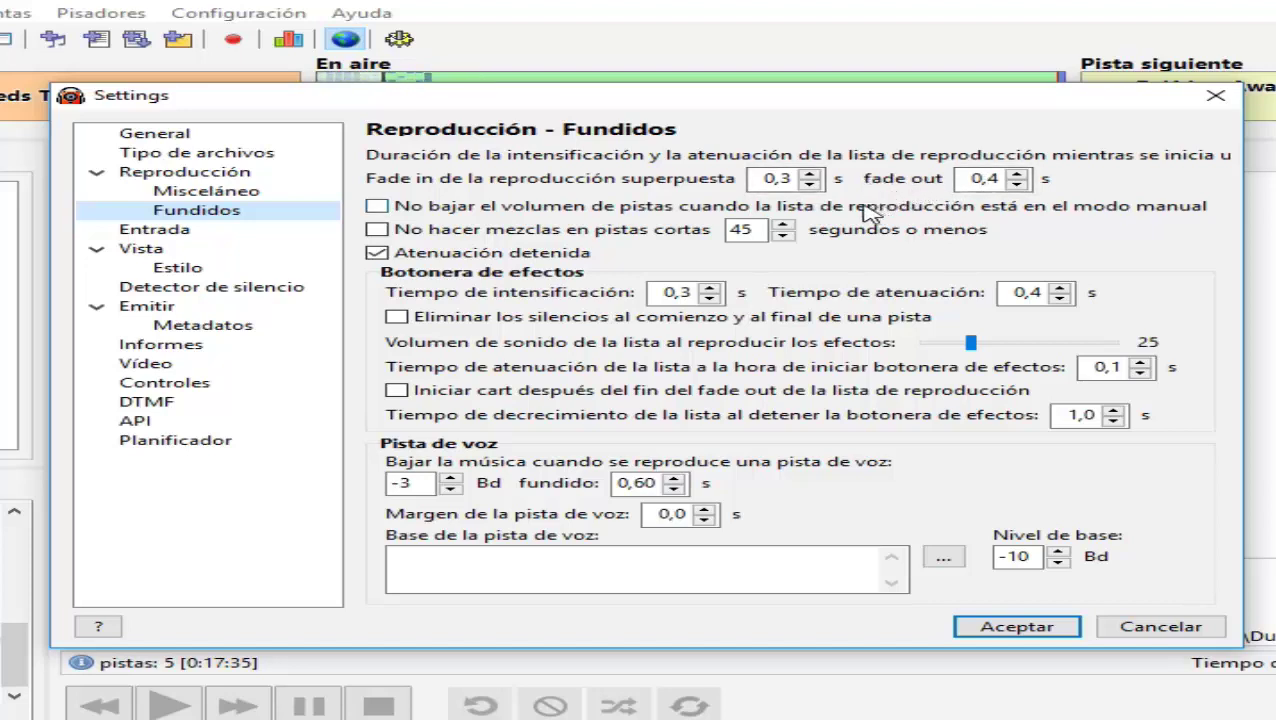
pyautogui.doubleClick(776, 178)
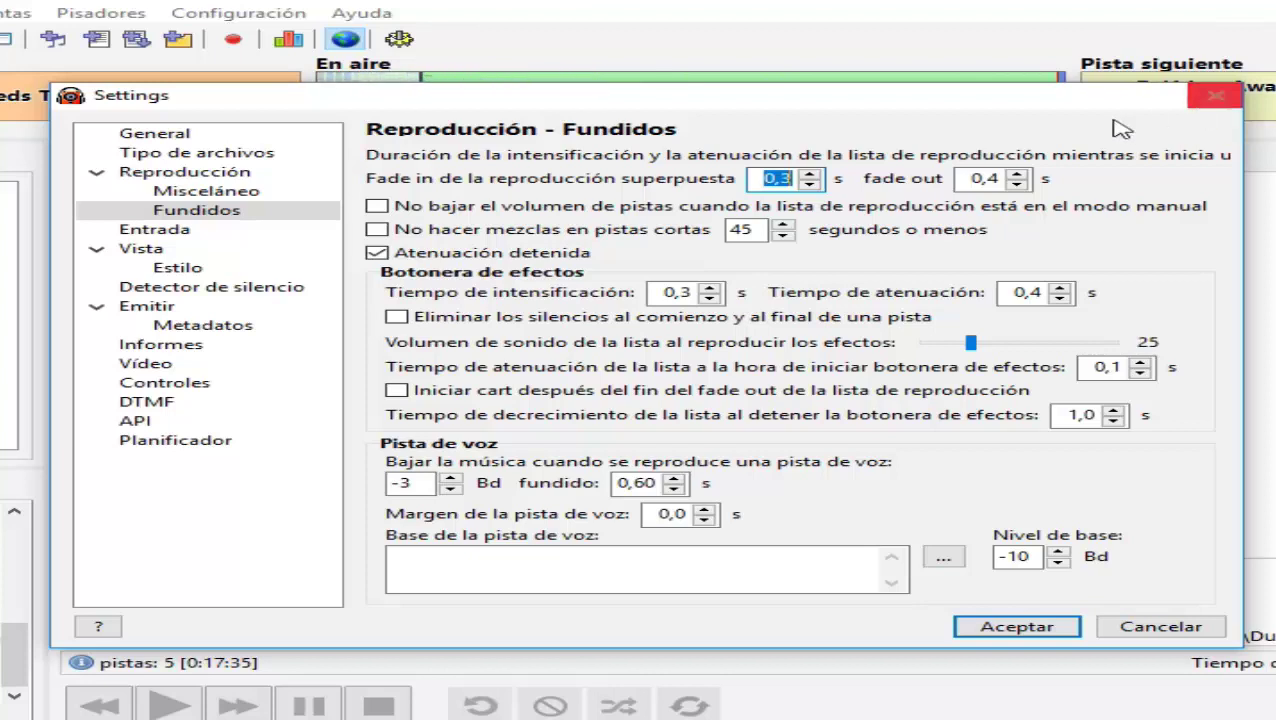
pyautogui.click(443, 320)
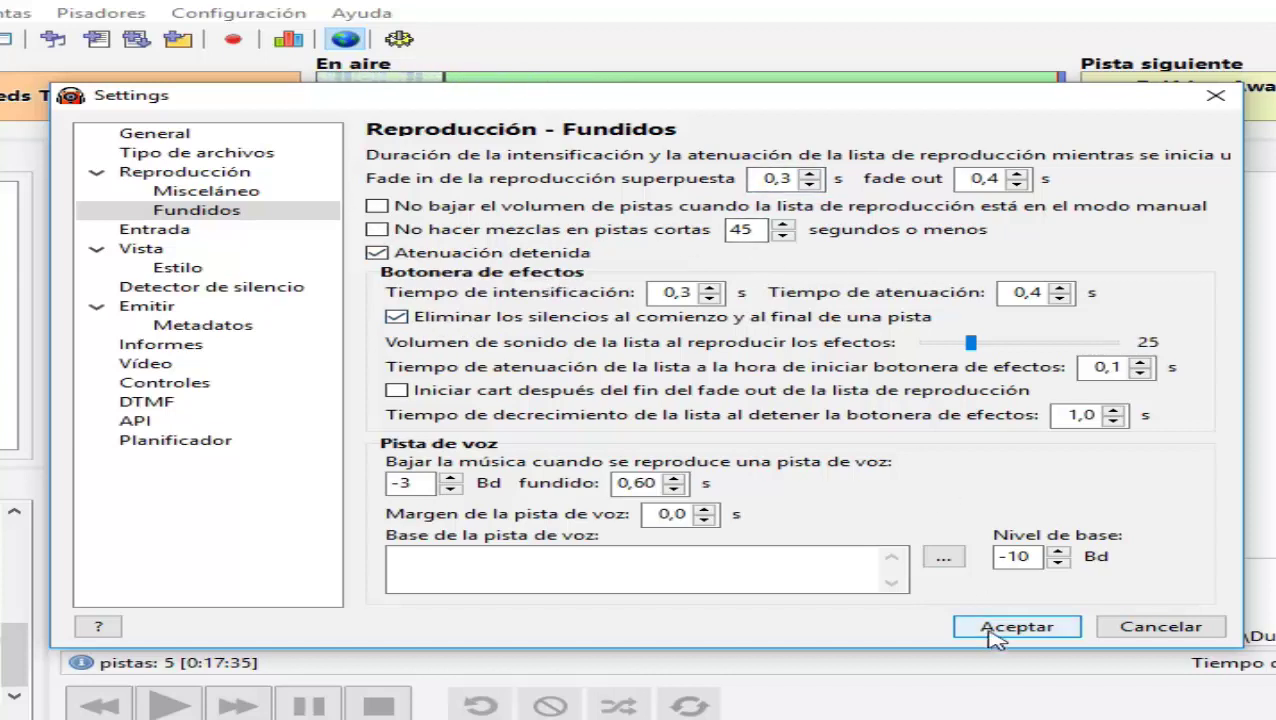
# Set the microphone's music level to -23 dB and both its fade-out and fade-in to 0 s, and accept the settings.
pyautogui.click(211, 230)
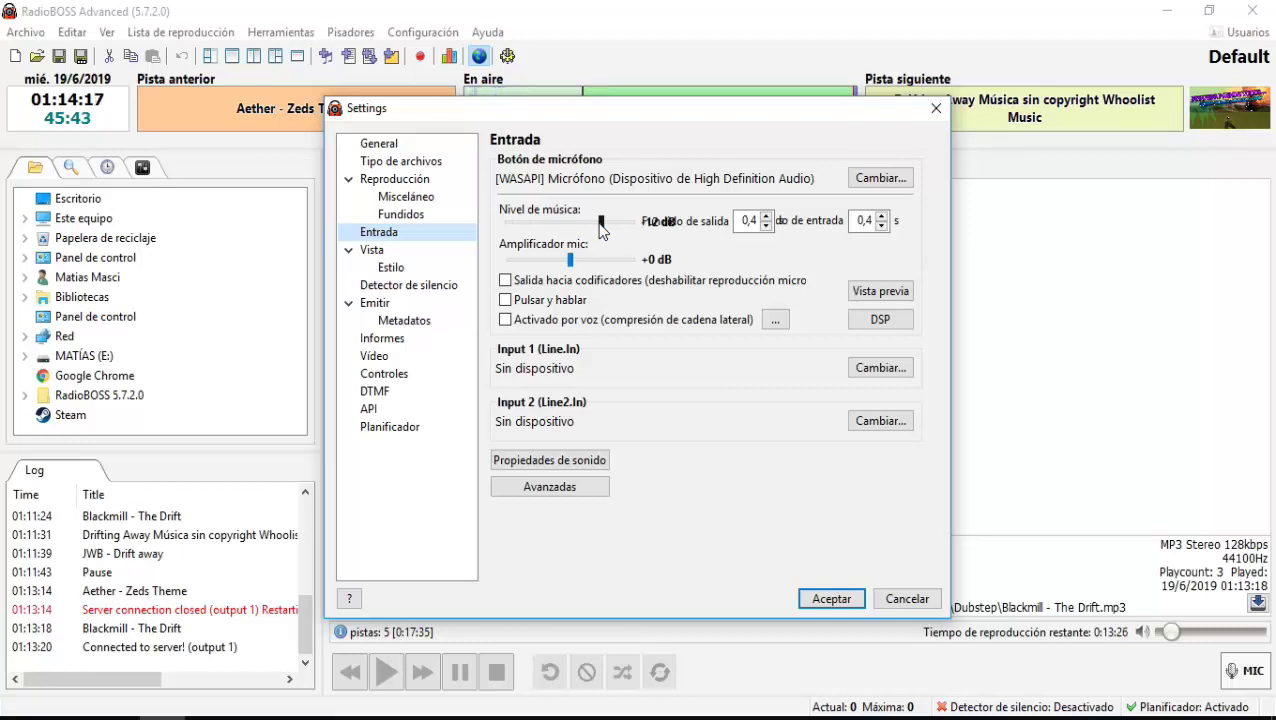
pyautogui.moveTo(602, 229); pyautogui.dragTo(540, 228)
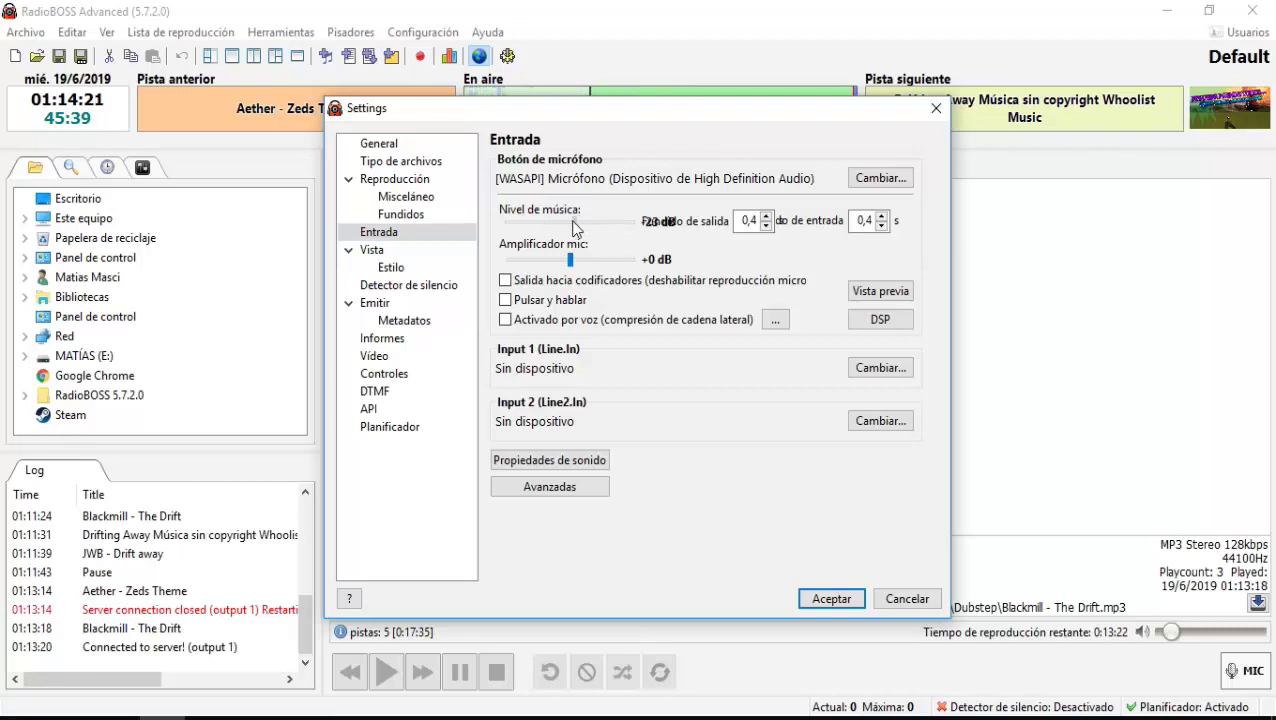
pyautogui.doubleClick(748, 221)
pyautogui.write('0')
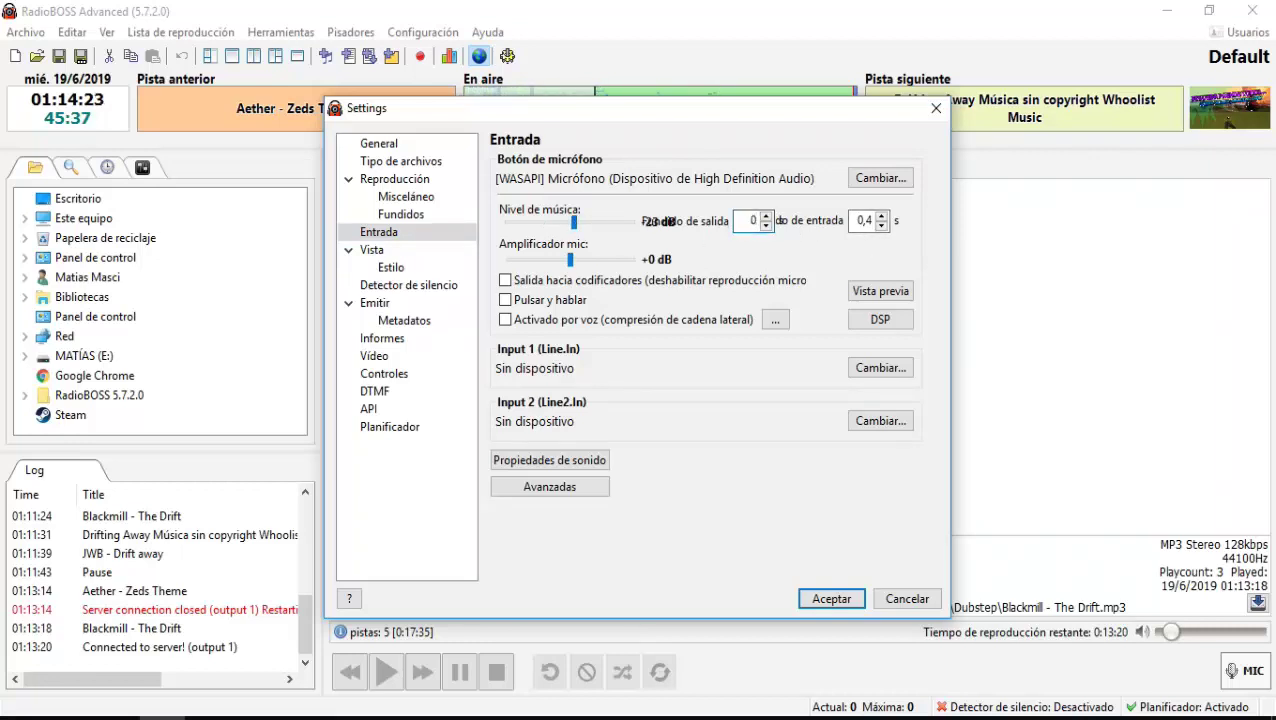
pyautogui.doubleClick(860, 222)
pyautogui.write('0')
pyautogui.click(830, 598)
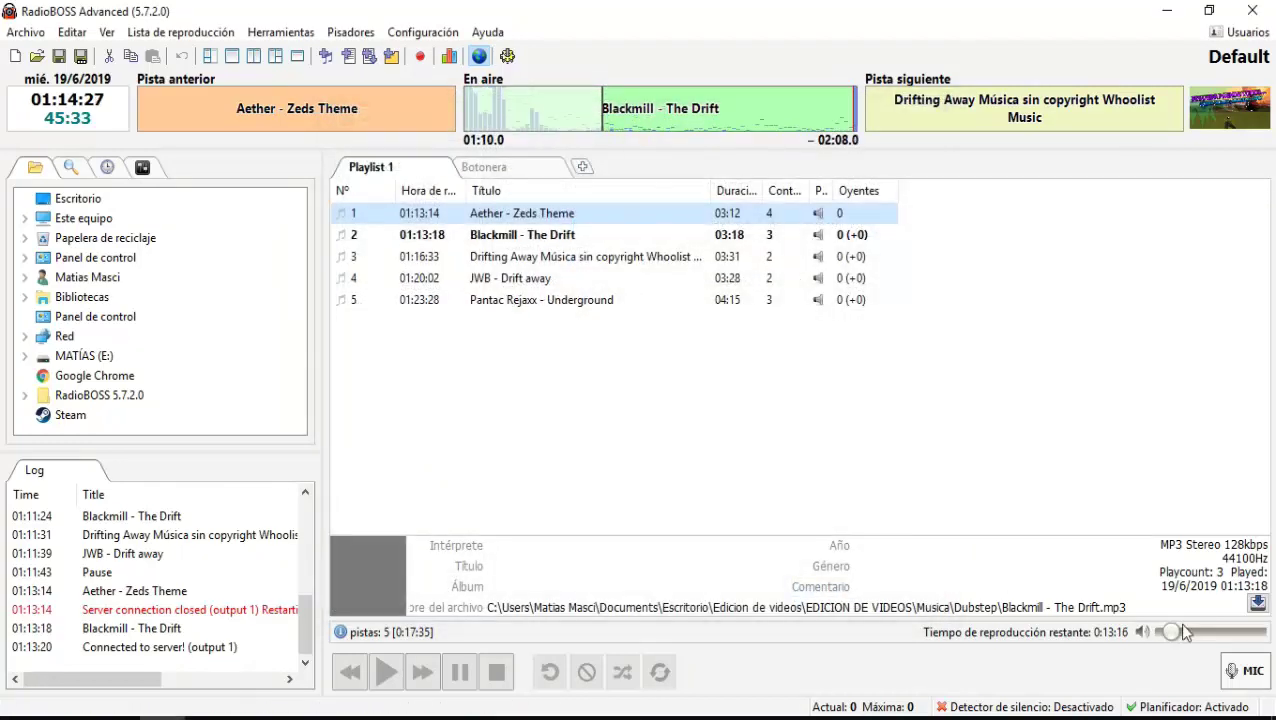
# Raise the playback volume slightly and toggle the microphone to test it over the music, leaving it on.
pyautogui.moveTo(1171, 632); pyautogui.dragTo(1197, 632)
pyautogui.click(1245, 670)
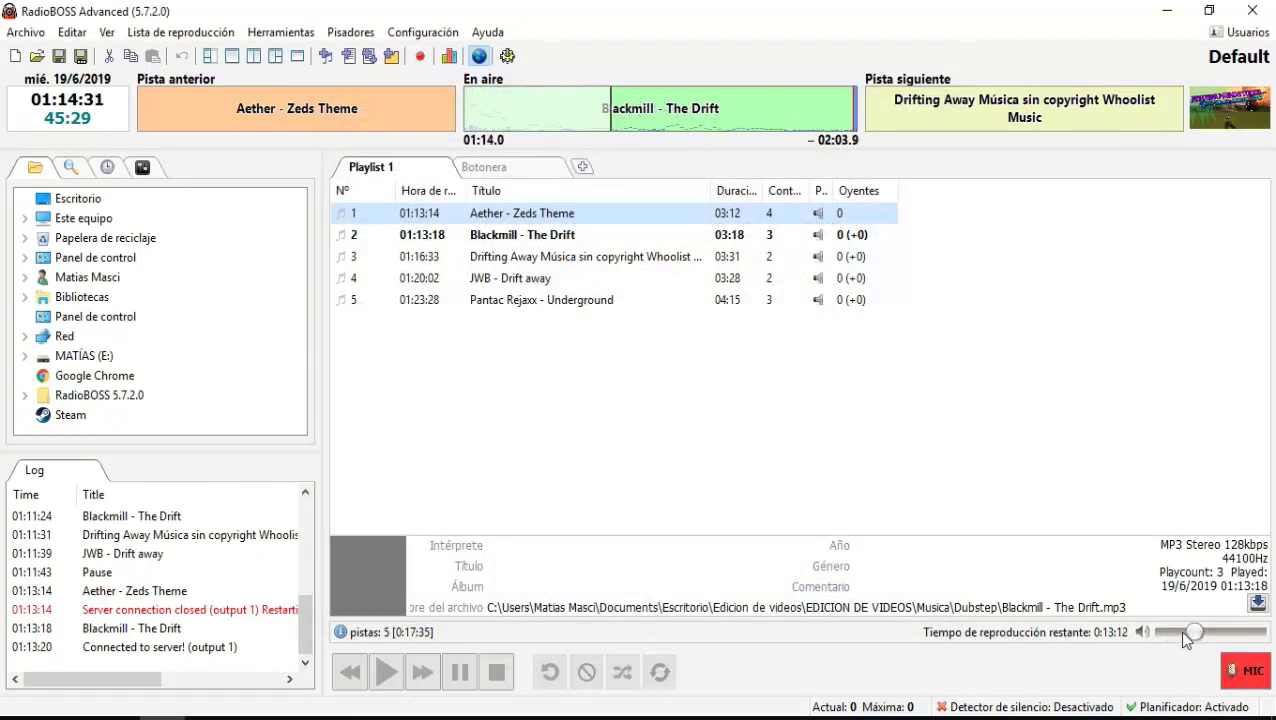
pyautogui.click(1231, 672)
pyautogui.click(1231, 672)
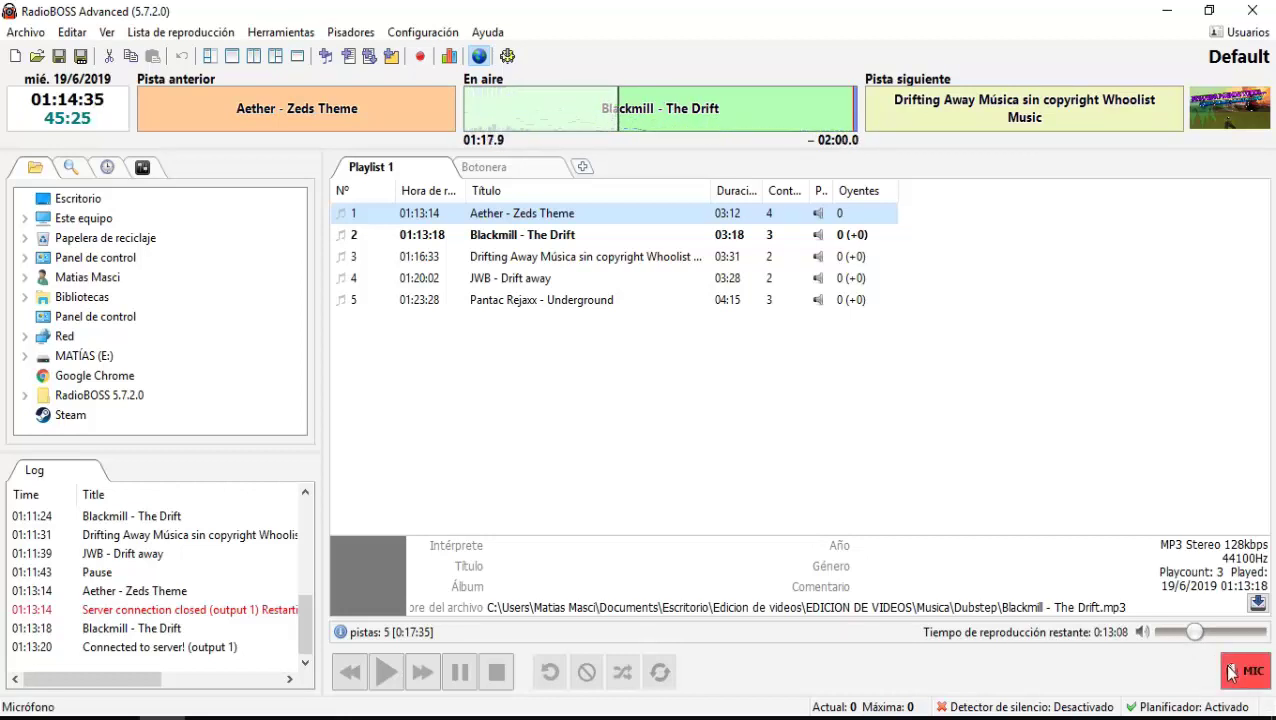
# Set the microphone's music level to -11 dB and its fade-in to 0.3 s, and accept the settings.
pyautogui.click(509, 56)
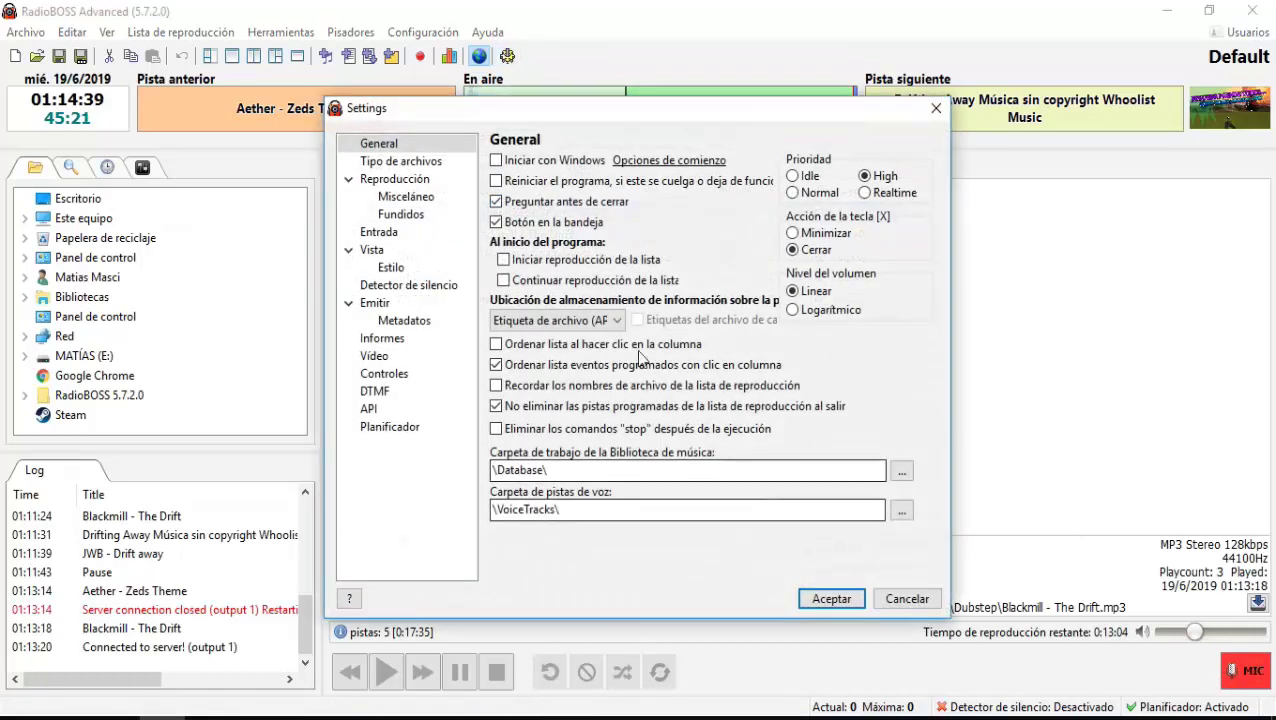
pyautogui.click(380, 232)
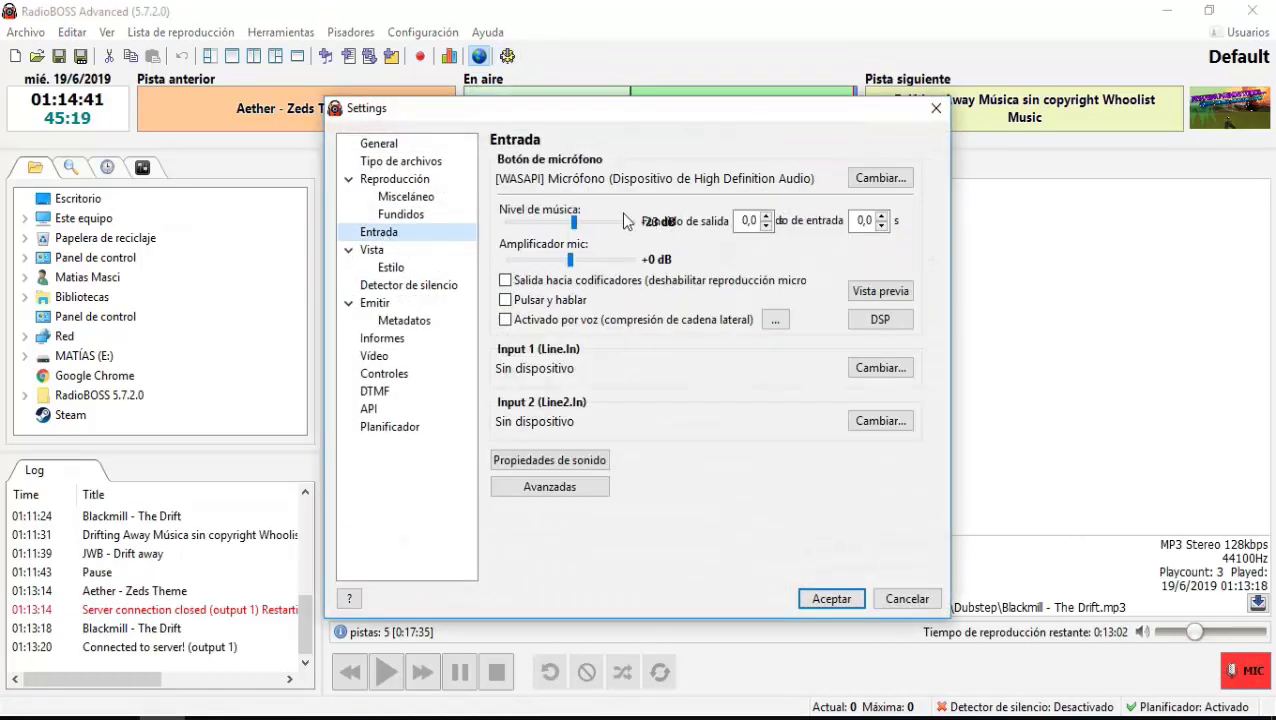
pyautogui.click(588, 223)
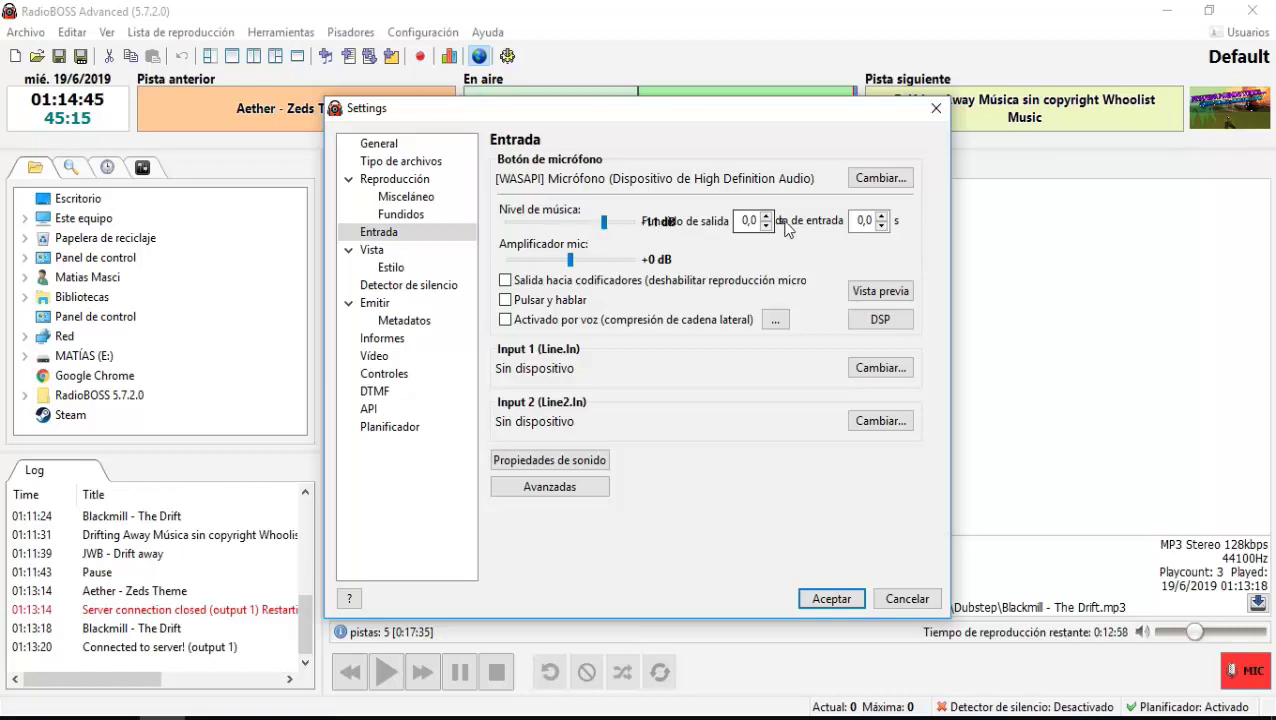
pyautogui.doubleClick(862, 221)
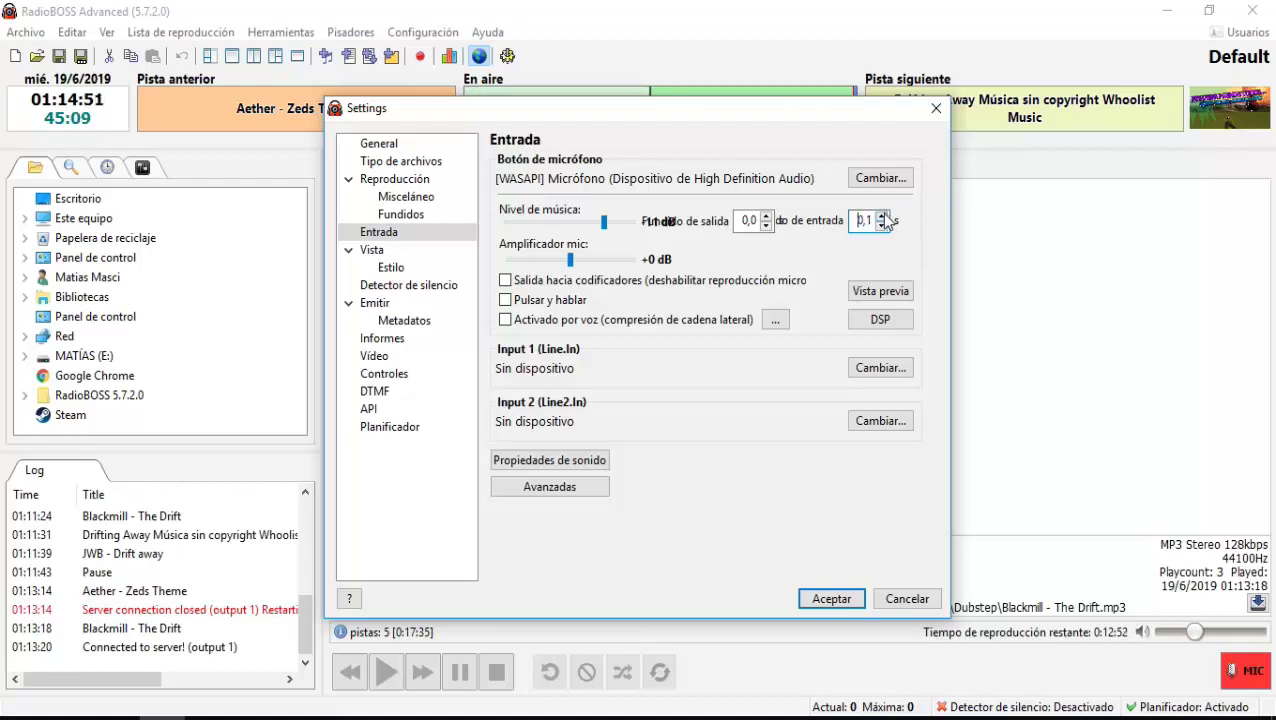
pyautogui.click(830, 598)
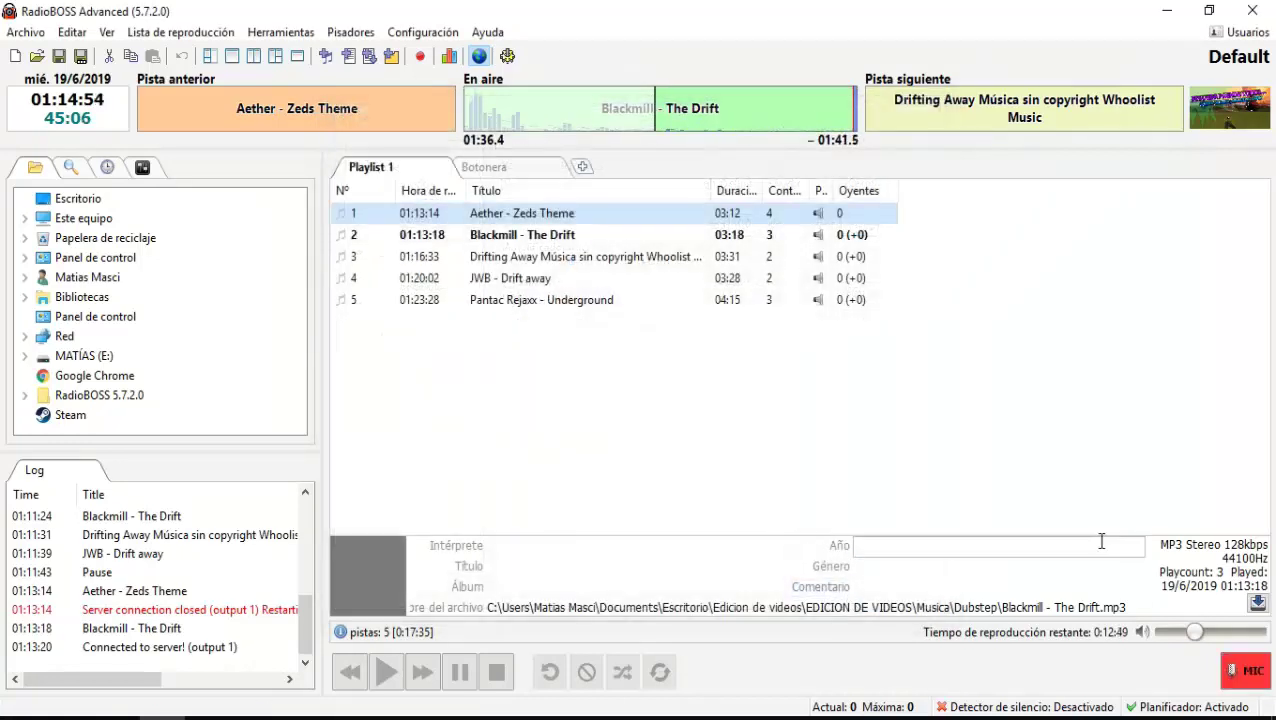
# Turn the microphone off, pause and resume the track, test the microphone once more, and pause playback.
pyautogui.click(1243, 686)
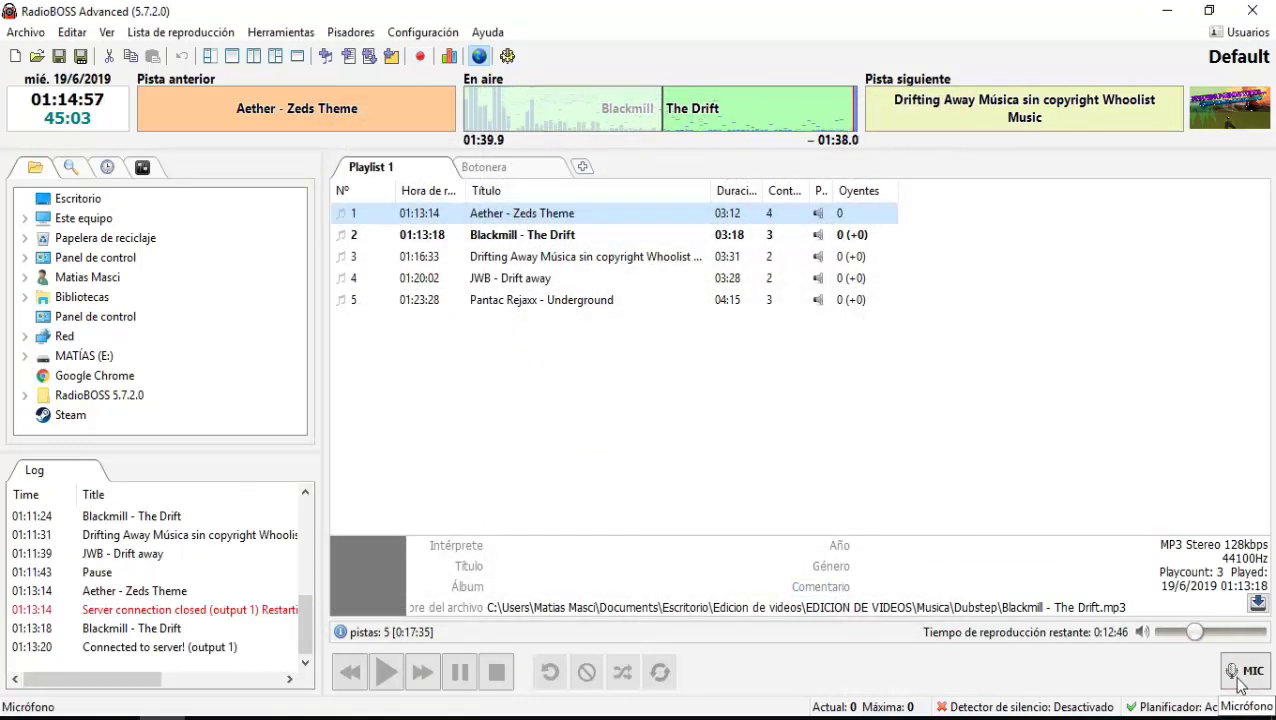
pyautogui.click(472, 686)
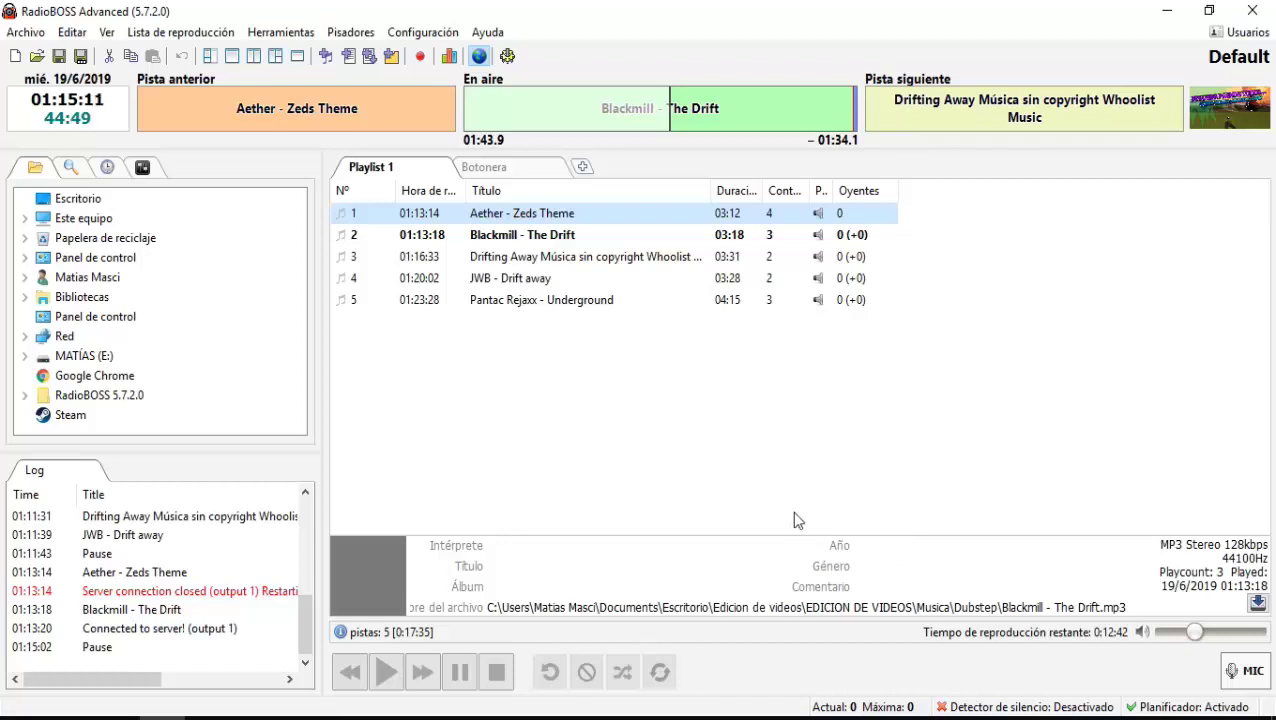
pyautogui.click(386, 672)
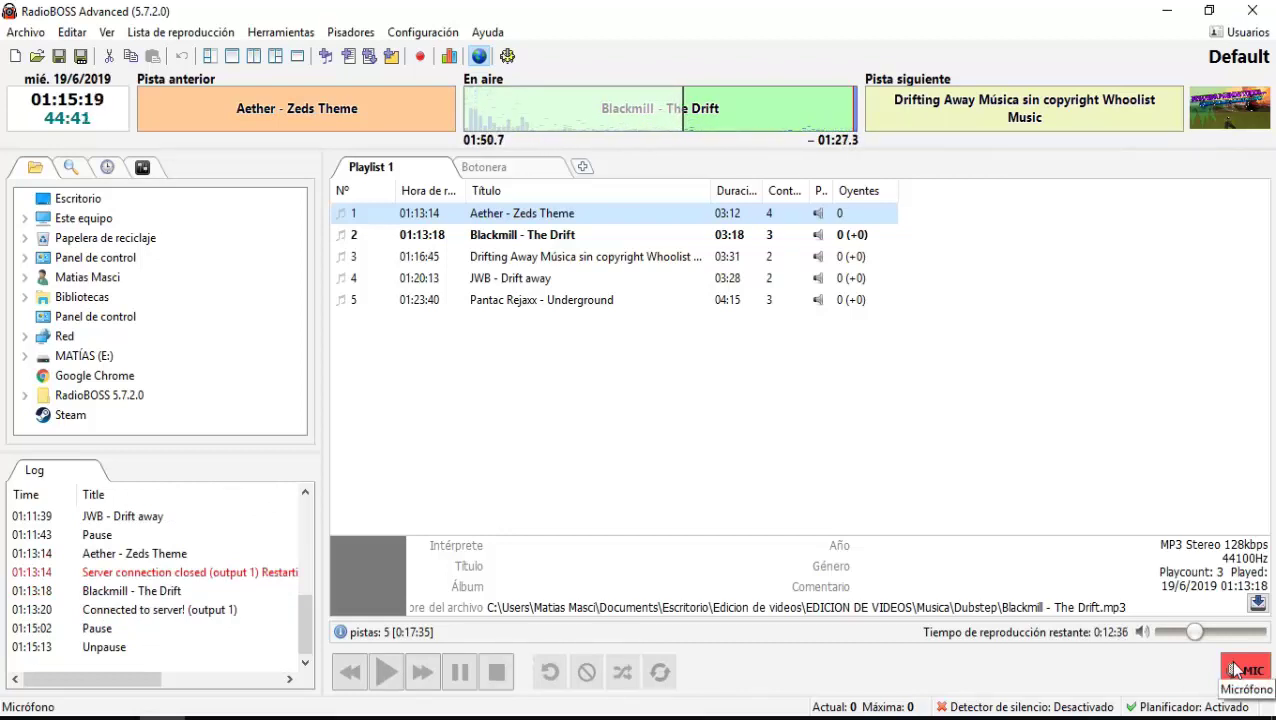
pyautogui.click(1240, 670)
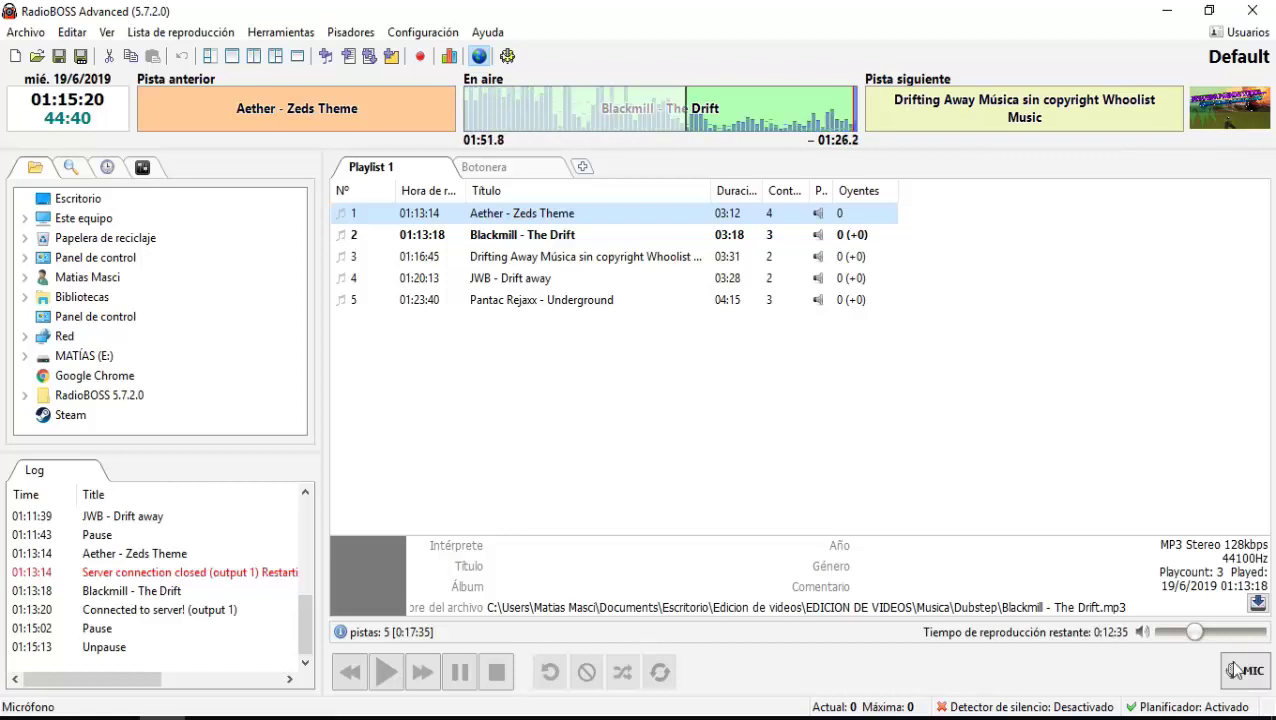
pyautogui.click(459, 672)
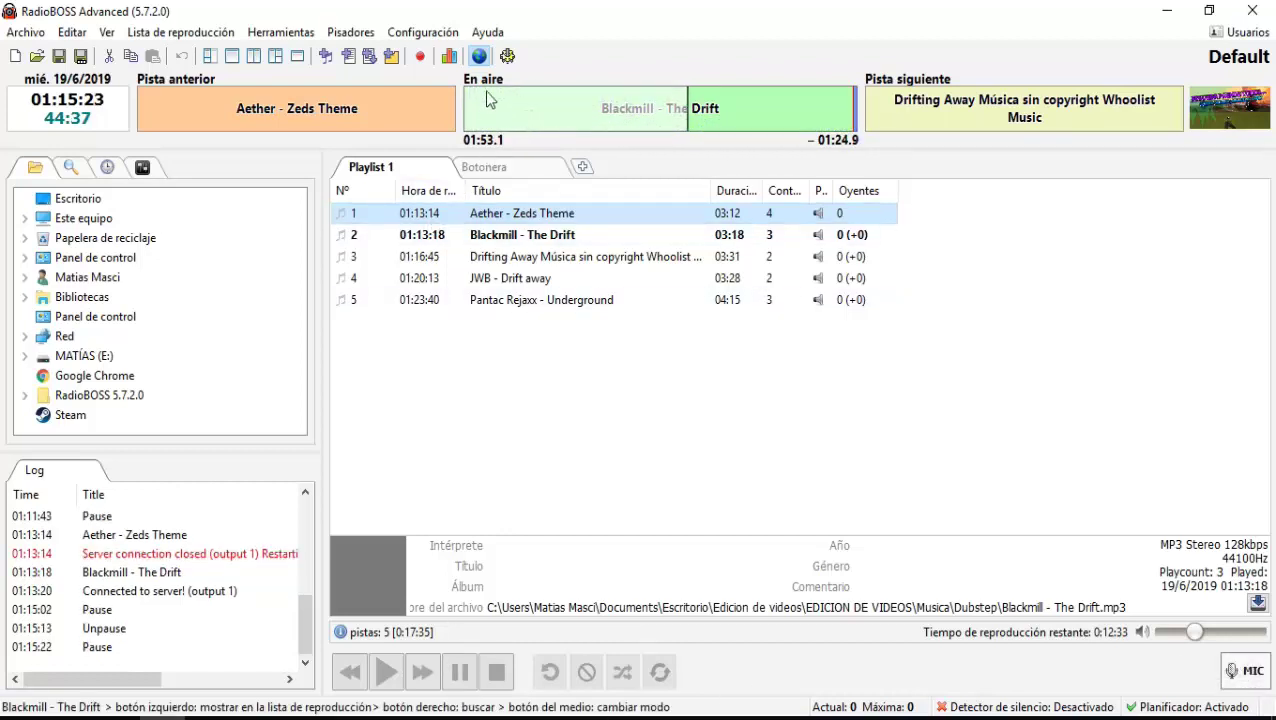
# Review the Entrada settings, examine the device options for Input 1 (Line.In), and cancel the device selection.
pyautogui.click(507, 56)
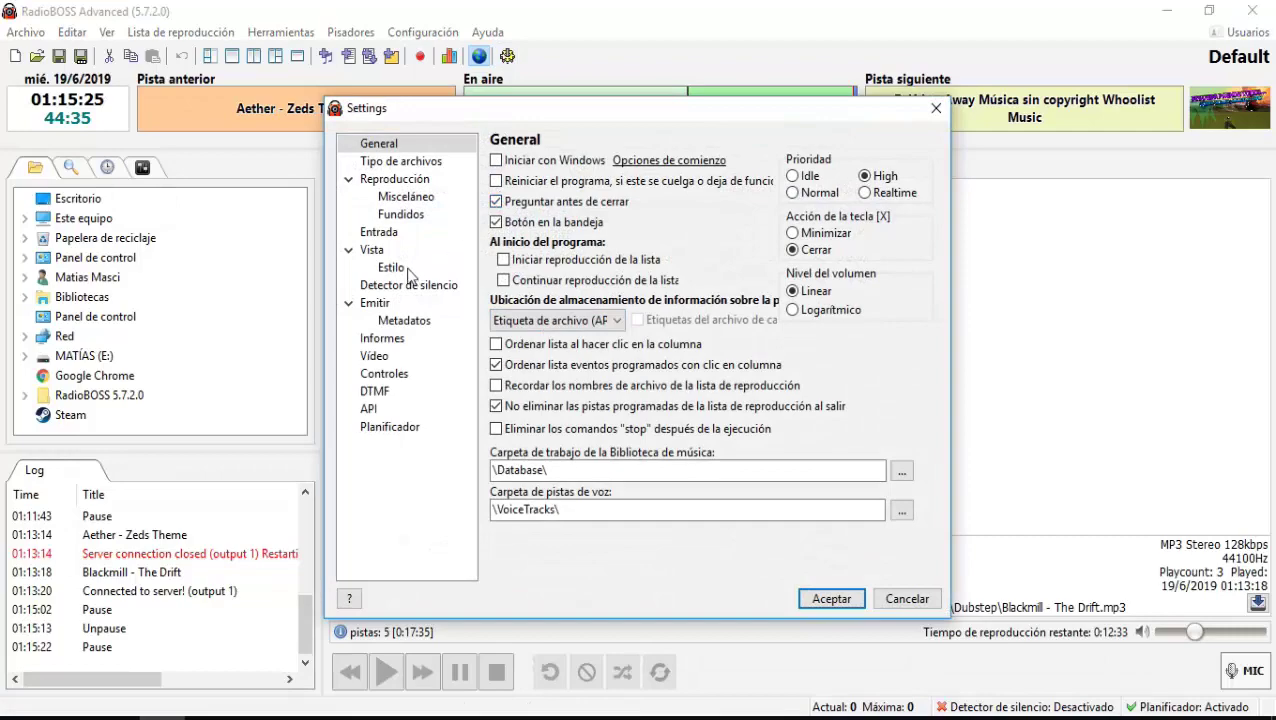
pyautogui.click(394, 216)
pyautogui.click(381, 234)
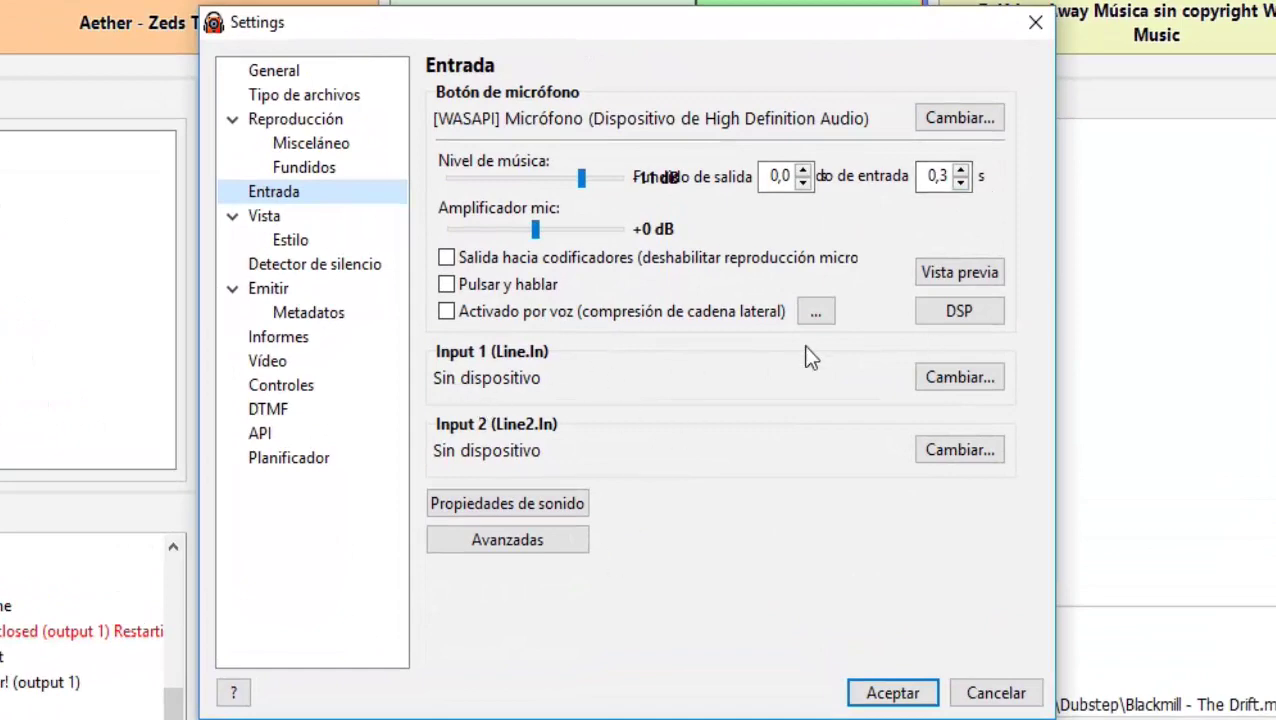
pyautogui.click(958, 380)
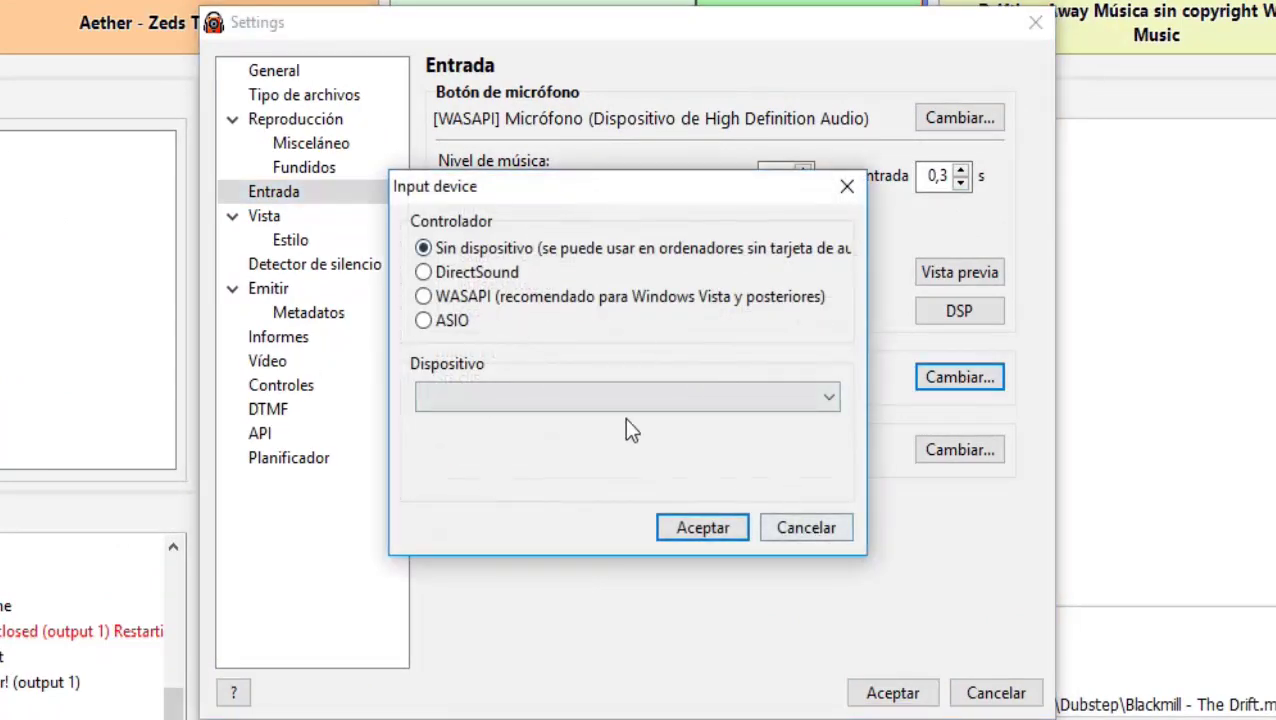
pyautogui.click(810, 533)
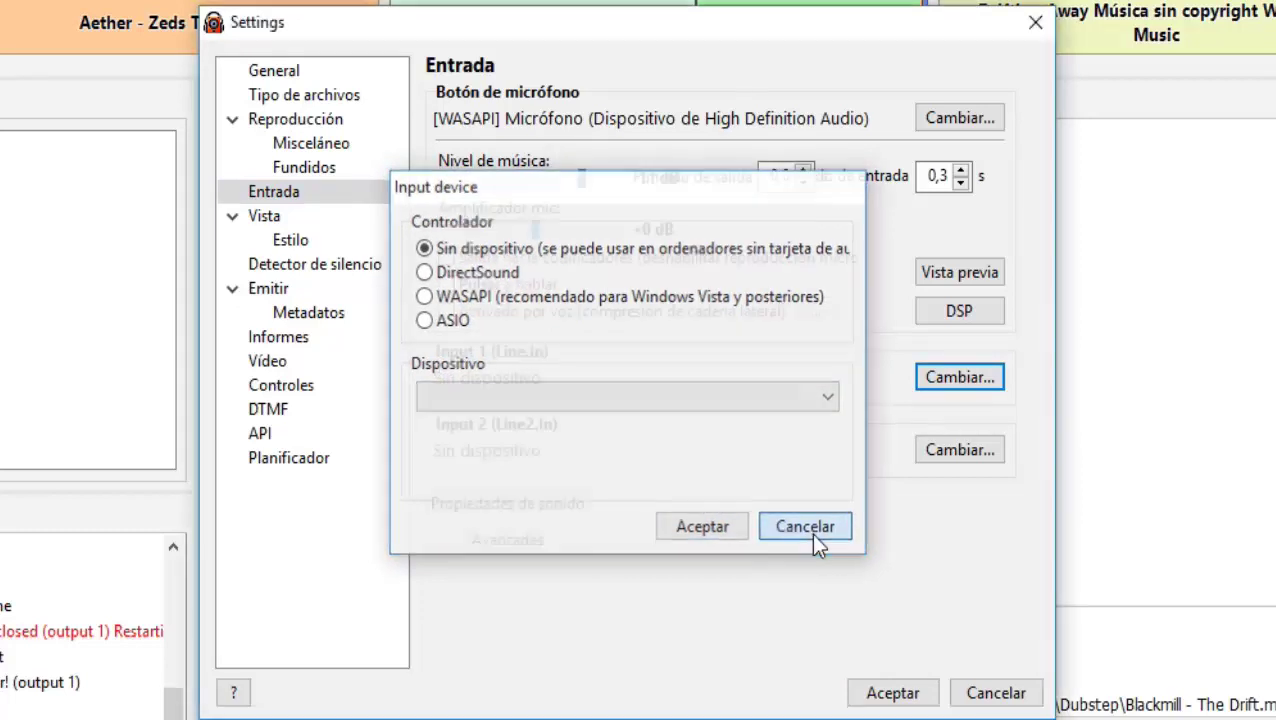
# Look through the Vista, Estilo, Detector de silencio, Emitir, Vídeo, Controles, DTMF and General settings.
pyautogui.click(289, 218)
pyautogui.click(290, 240)
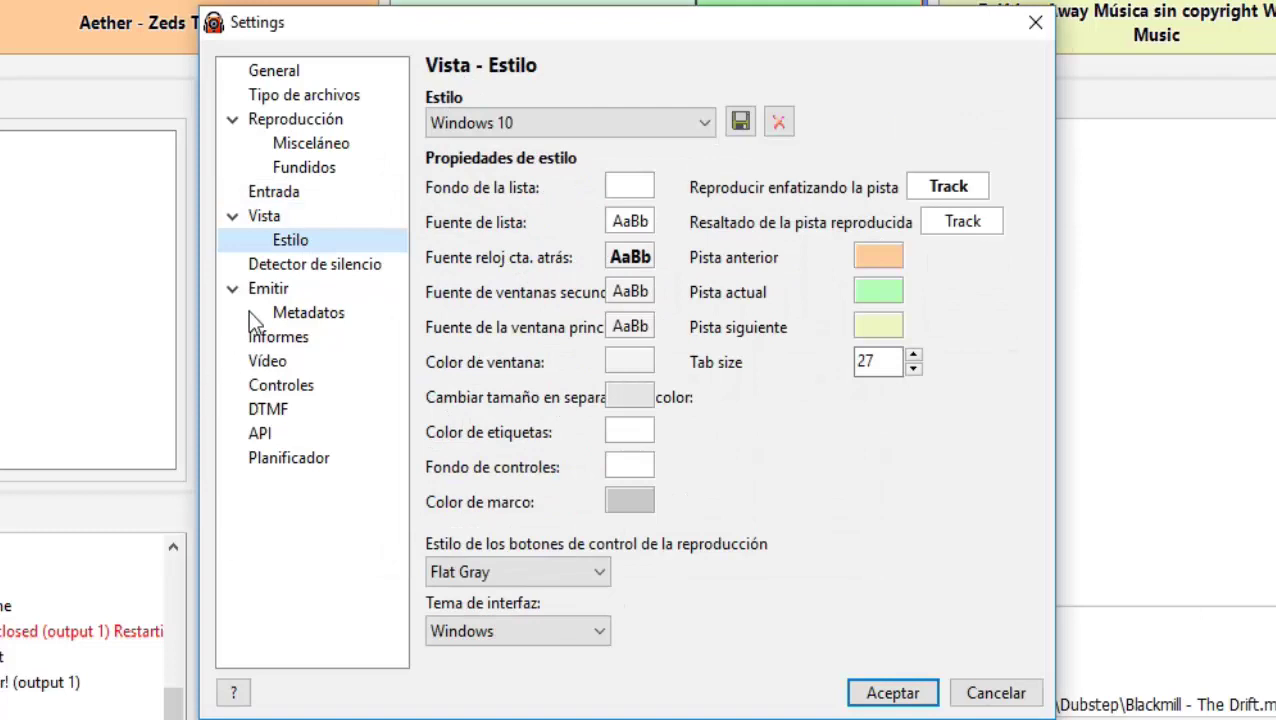
pyautogui.click(293, 268)
pyautogui.click(284, 289)
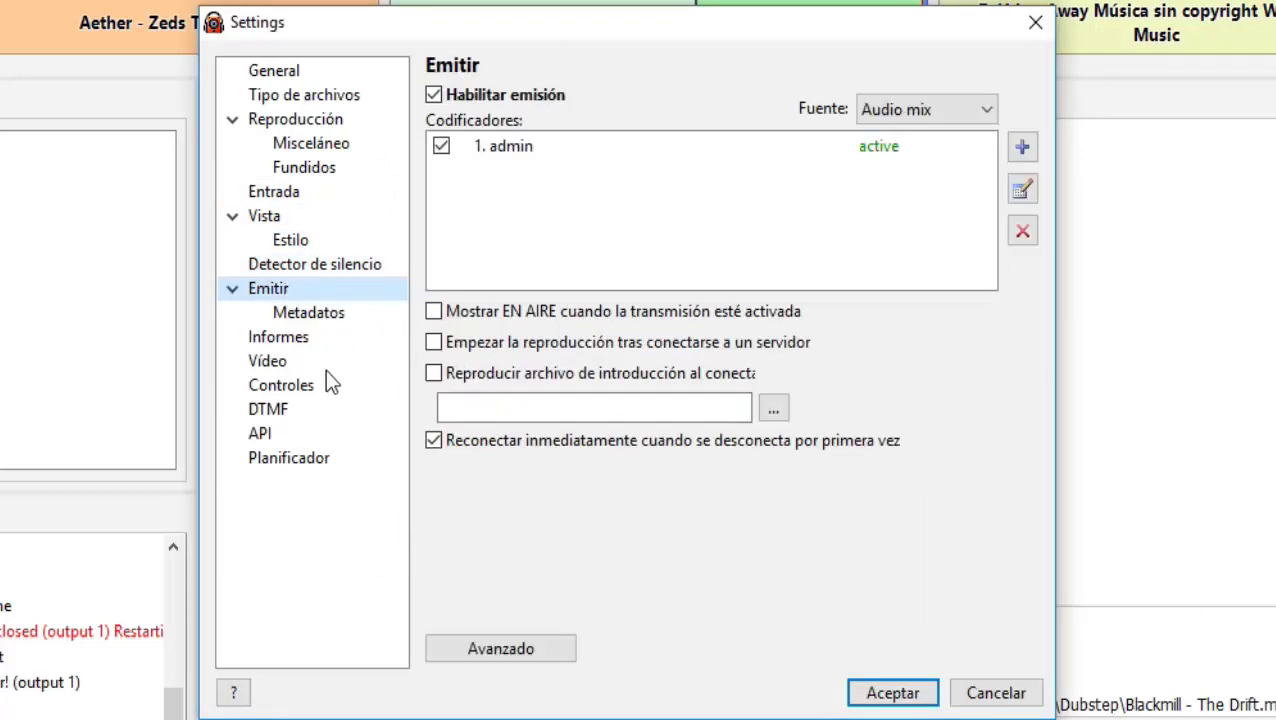
pyautogui.click(270, 362)
pyautogui.click(299, 385)
pyautogui.click(307, 408)
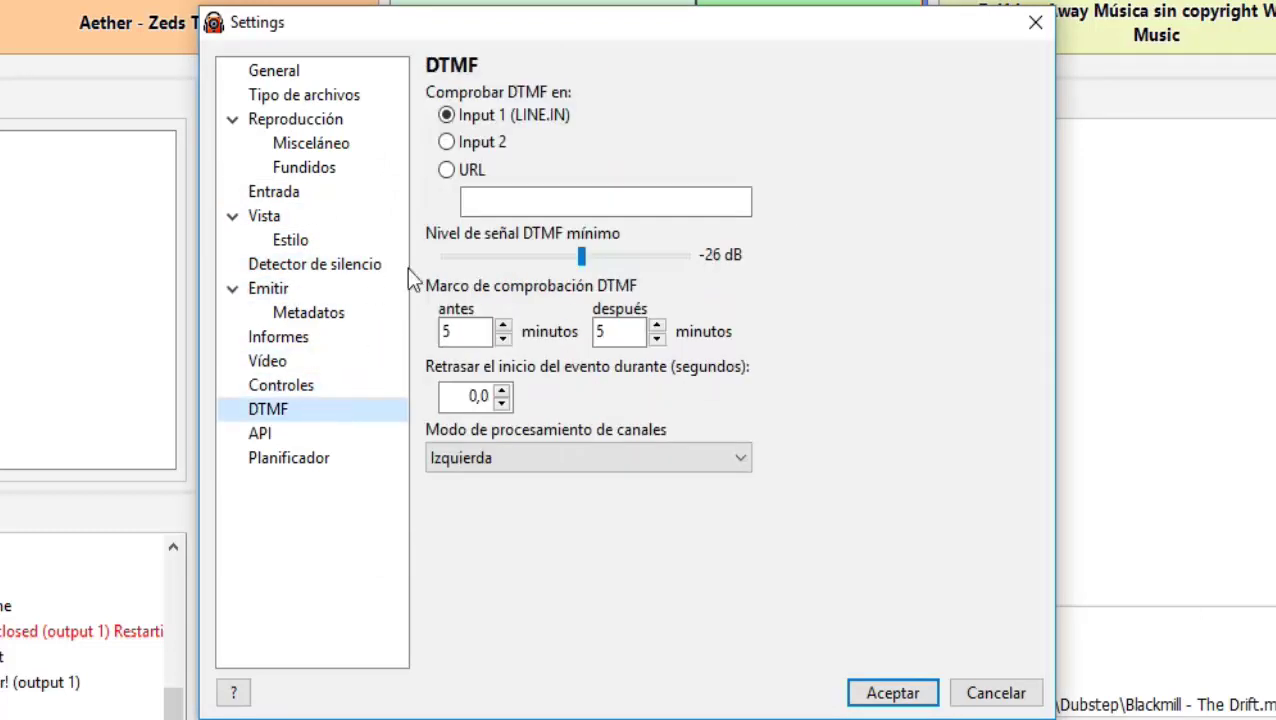
pyautogui.click(310, 71)
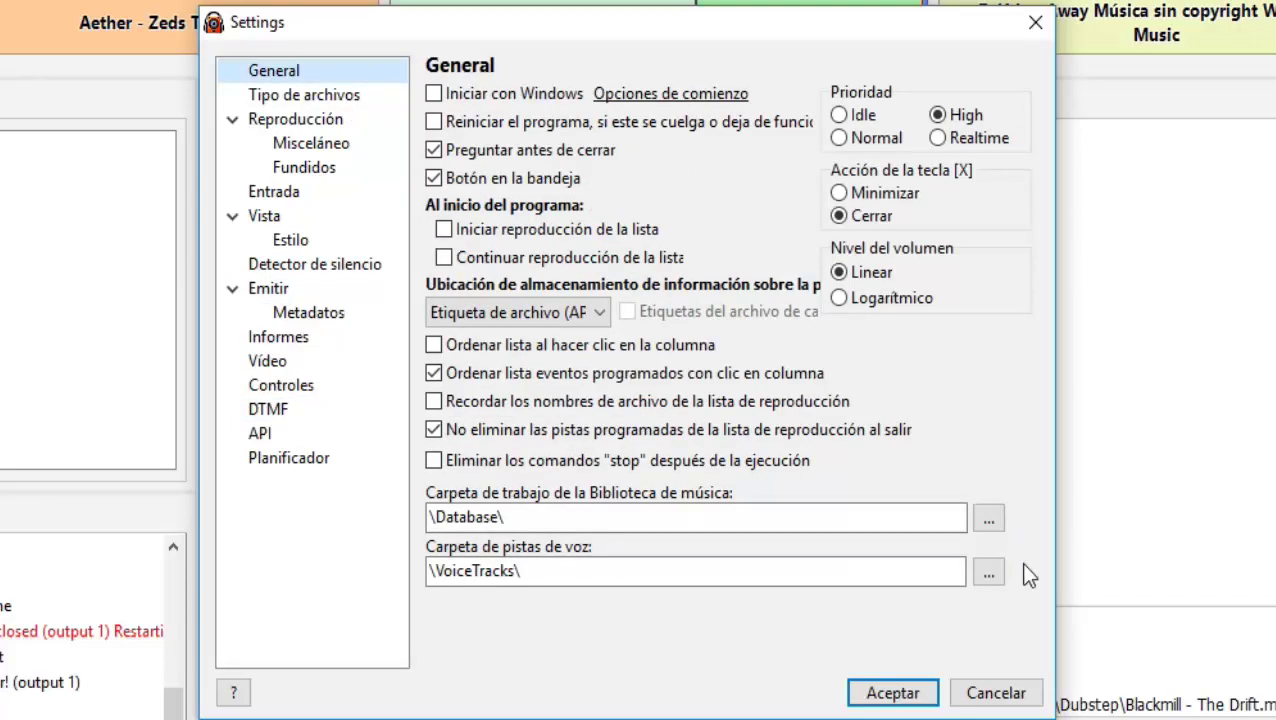
# Examine the server types offered for a new encoder in the Emitir settings, and cancel the connection setup and the settings.
pyautogui.click(990, 690)
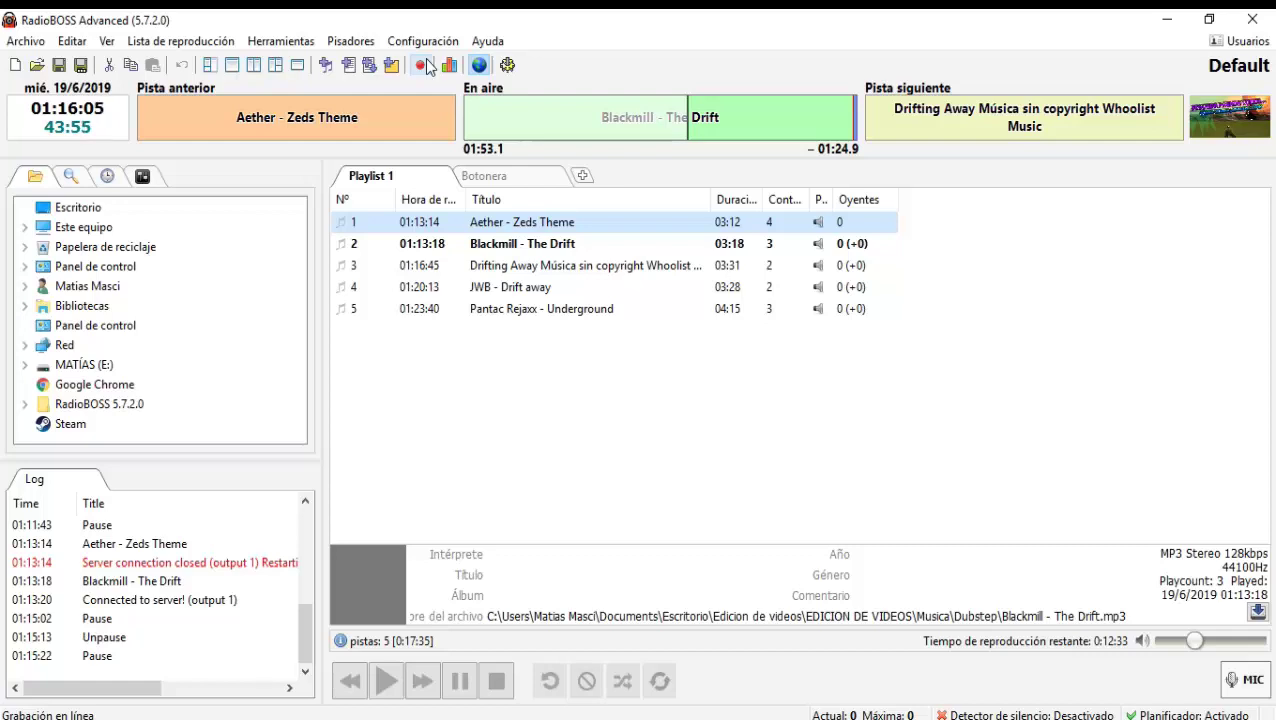
pyautogui.click(508, 65)
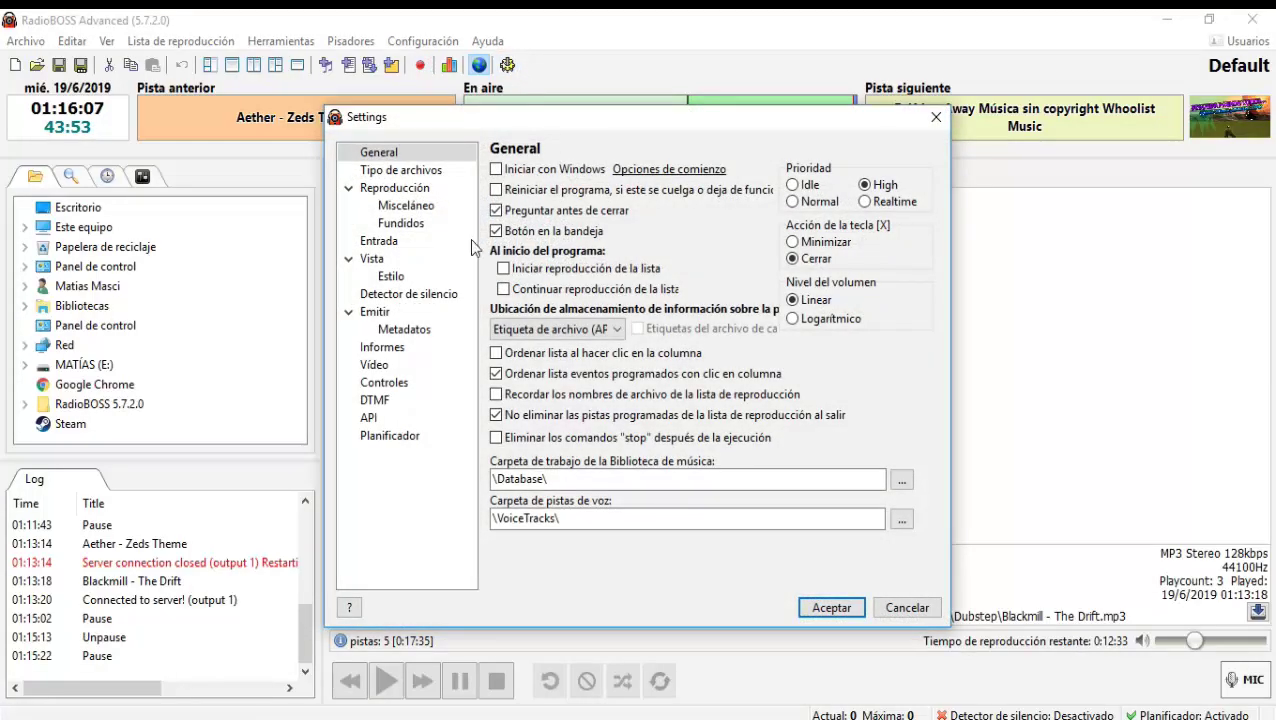
pyautogui.click(370, 313)
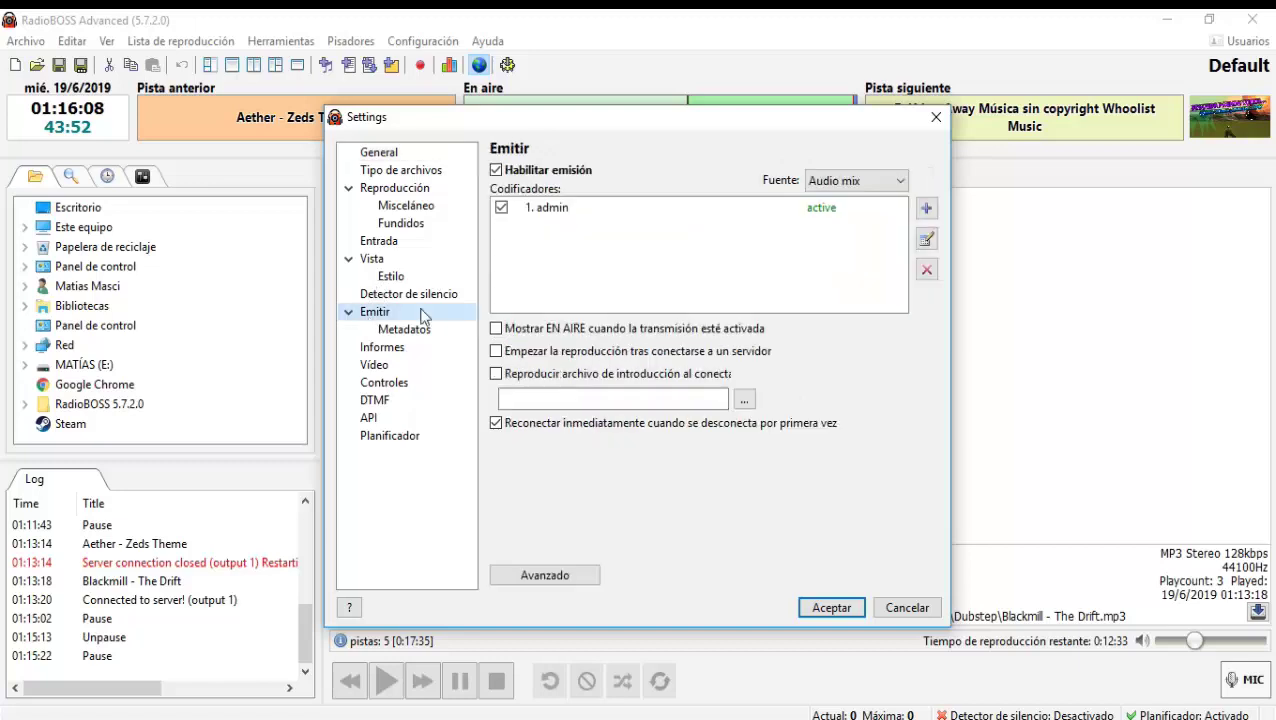
pyautogui.click(926, 209)
pyautogui.click(686, 318)
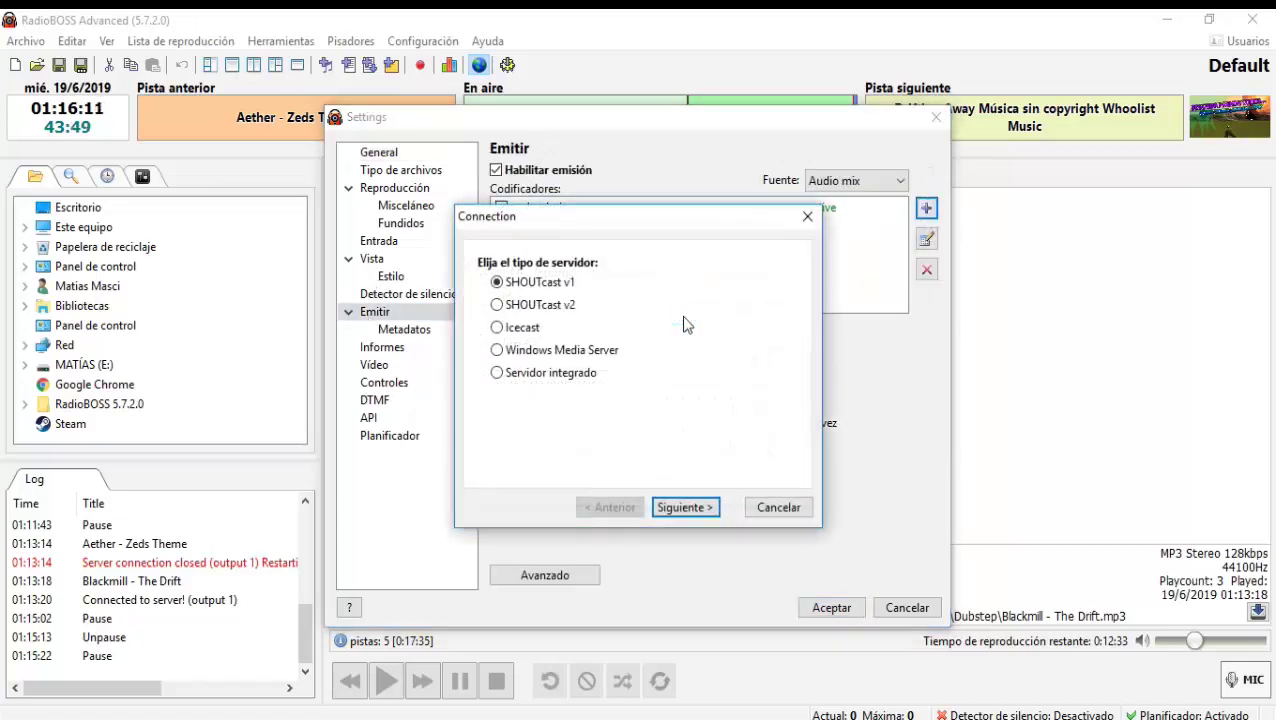
pyautogui.click(535, 301)
pyautogui.click(780, 507)
pyautogui.click(770, 485)
pyautogui.click(906, 607)
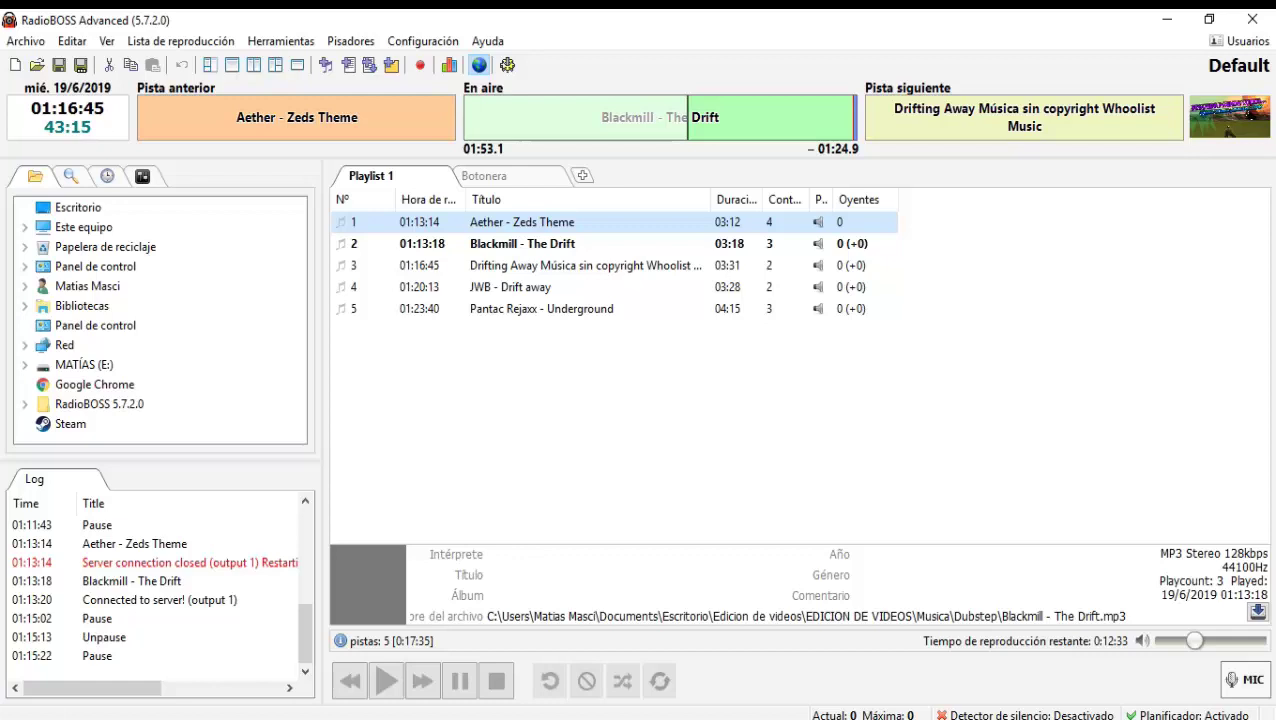
# Change the display name of the existing broadcast encoder in the Emitir settings to Pradiña.
pyautogui.moveTo(161, 719)
pyautogui.click(508, 65)
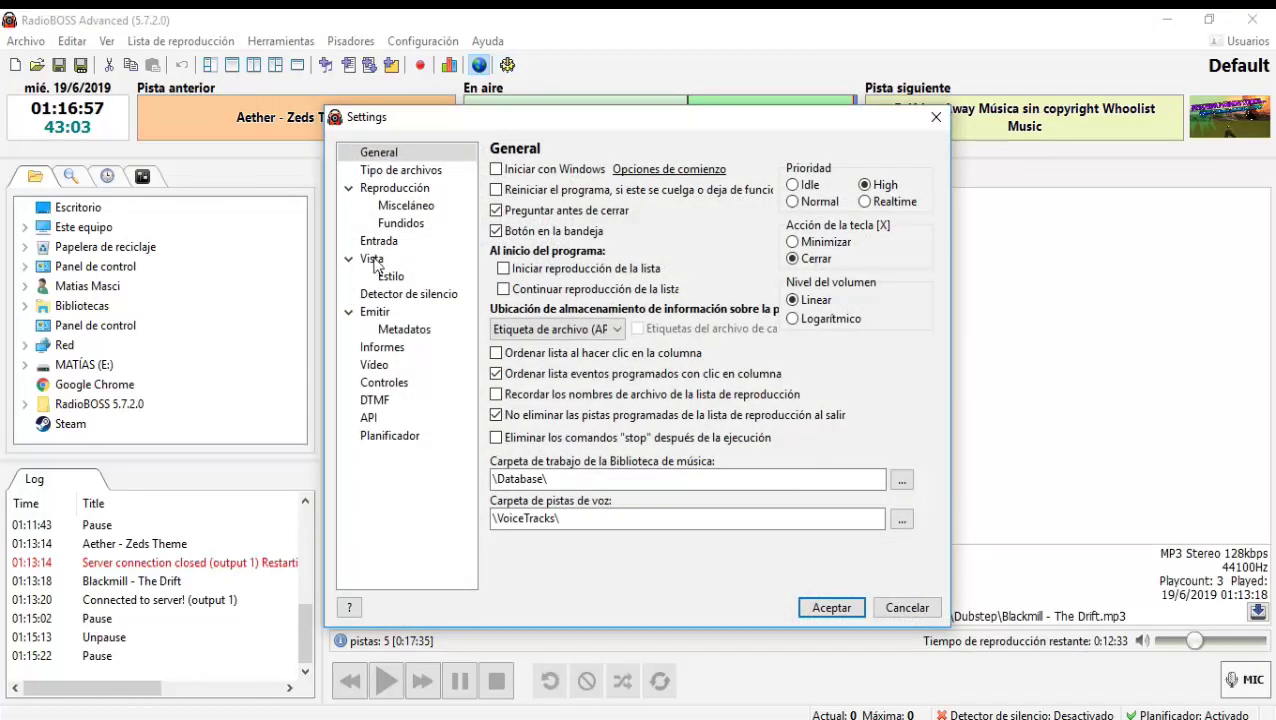
pyautogui.click(385, 313)
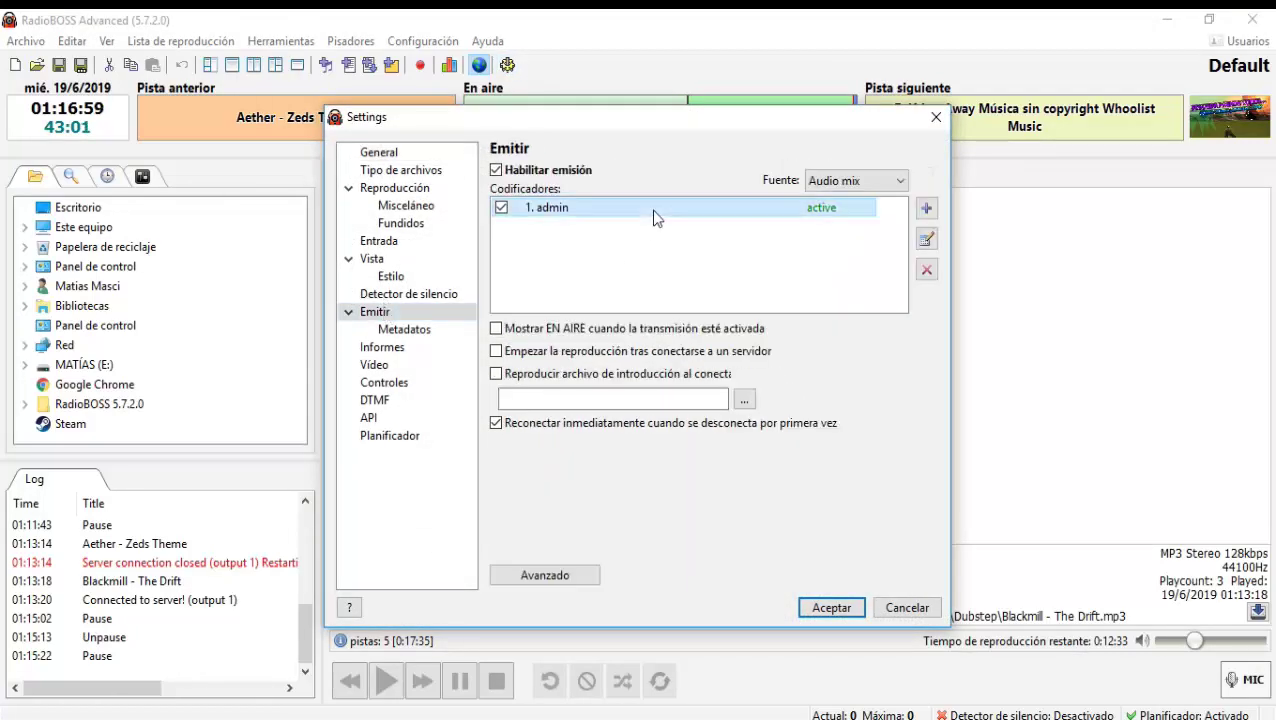
pyautogui.doubleClick(651, 209)
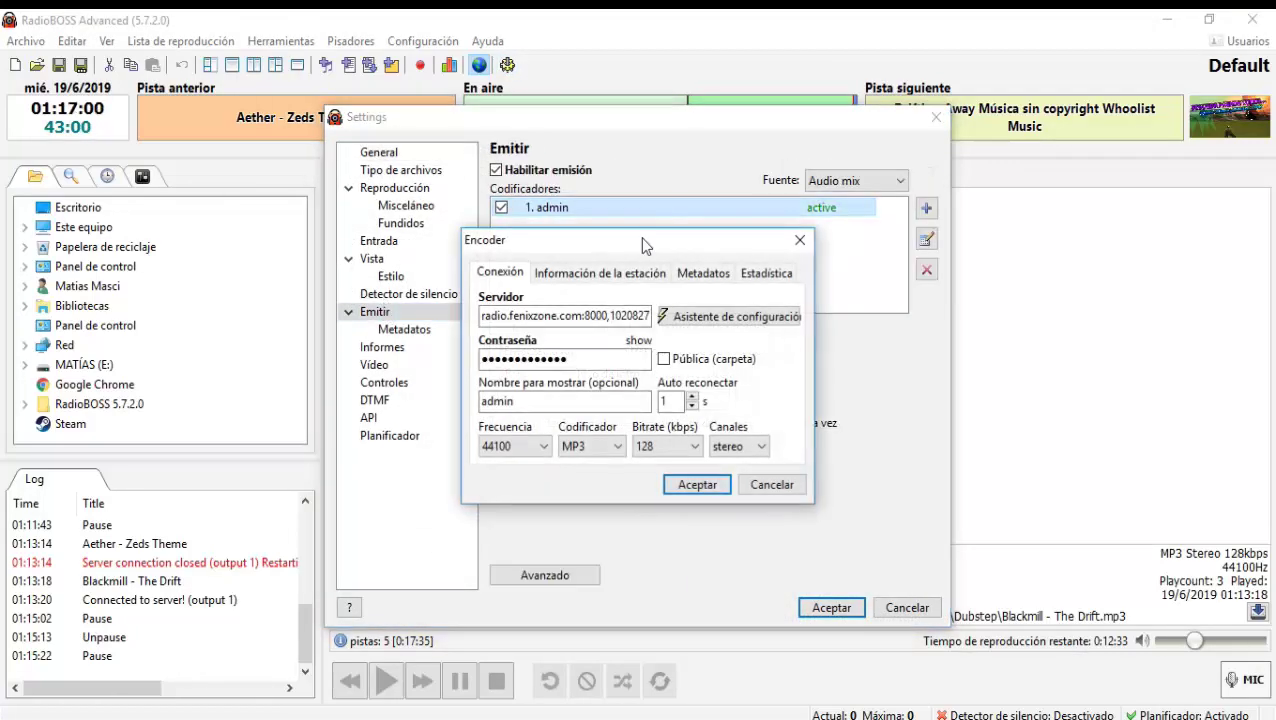
pyautogui.click(602, 398)
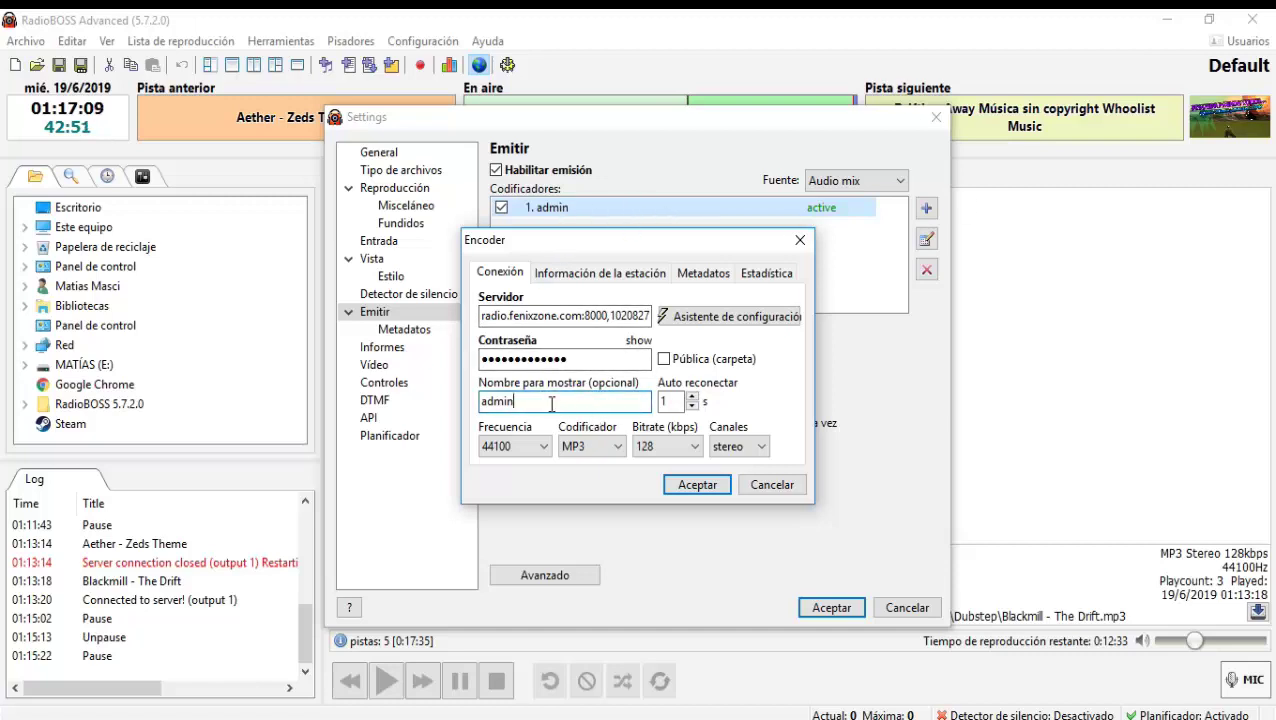
pyautogui.doubleClick(551, 403)
pyautogui.write('Pradiña')
pyautogui.press('Return')
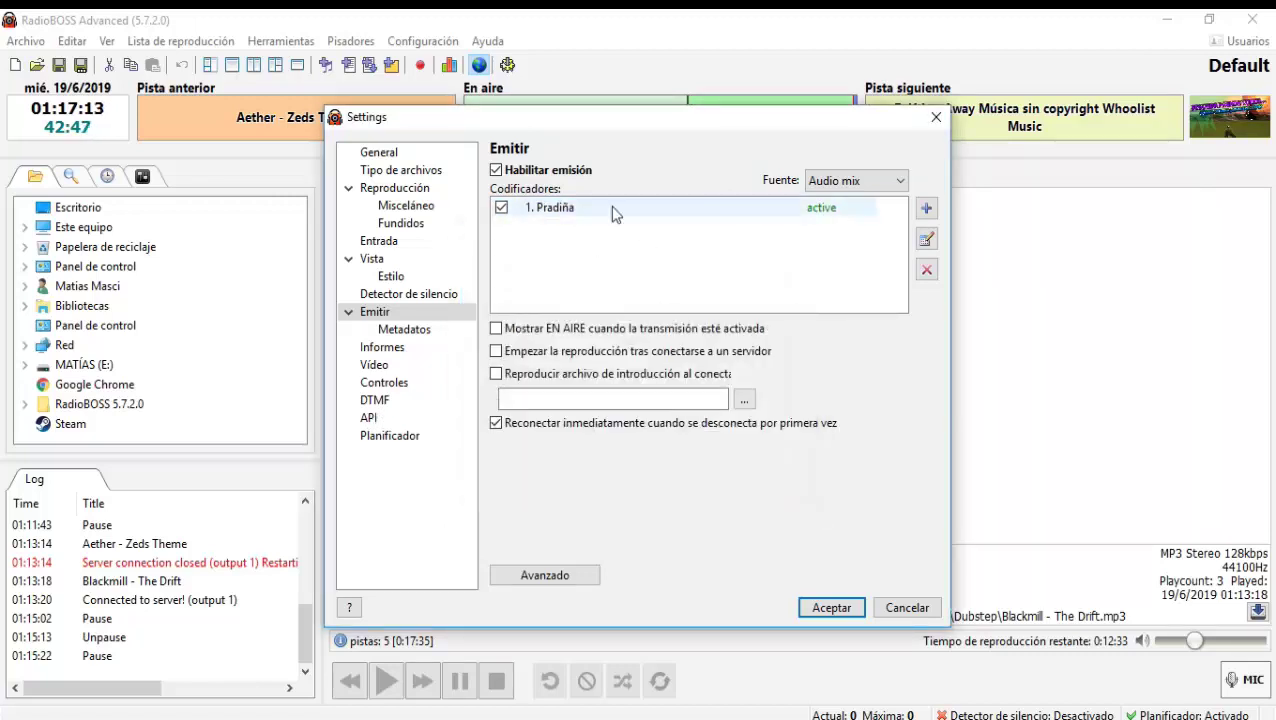